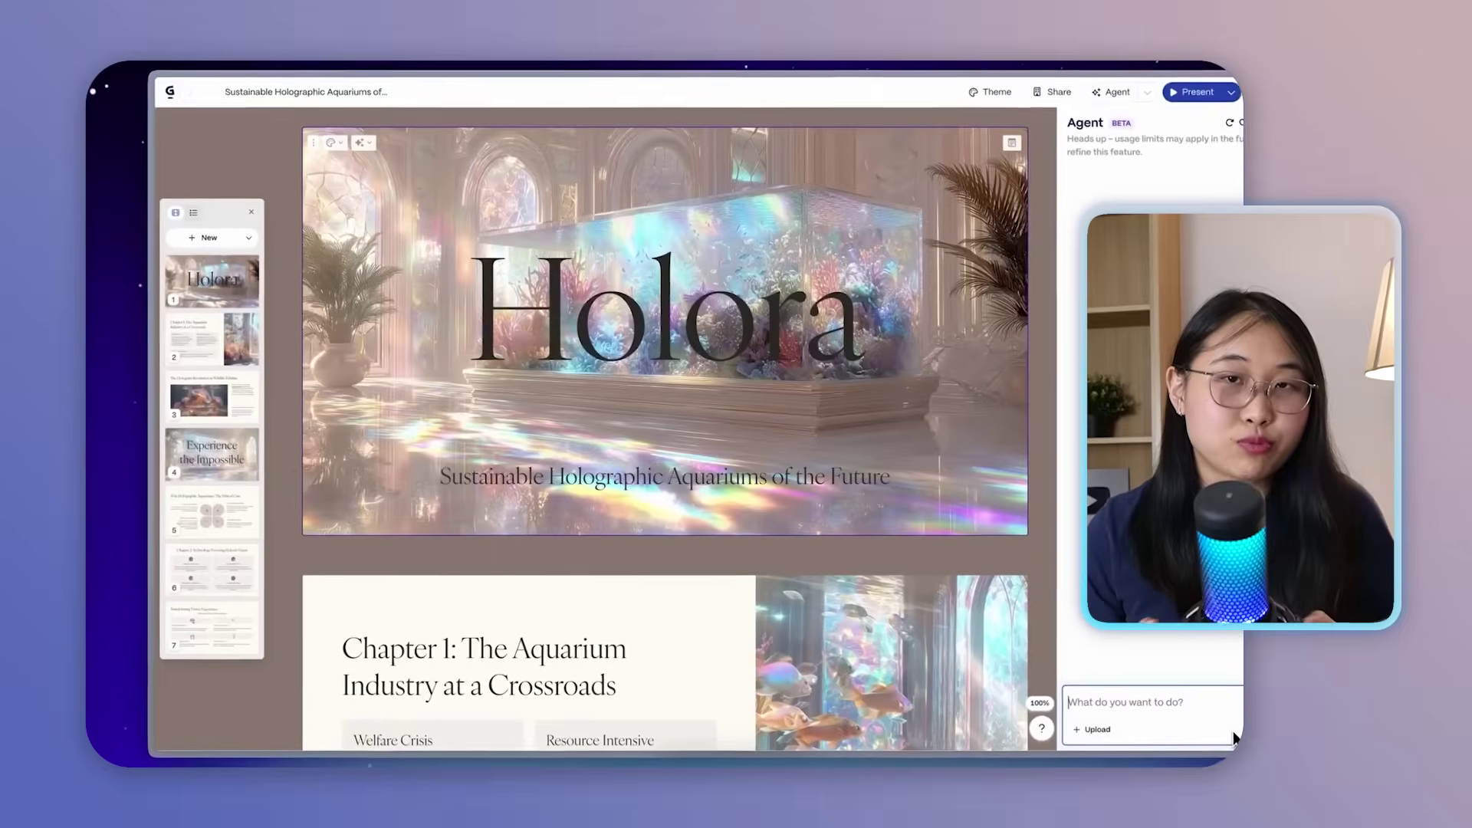
- Ask the agent for 5 more slides, then request removing the 'Chapter 3: Market Opportunities' section
type("Add 5 more slides")
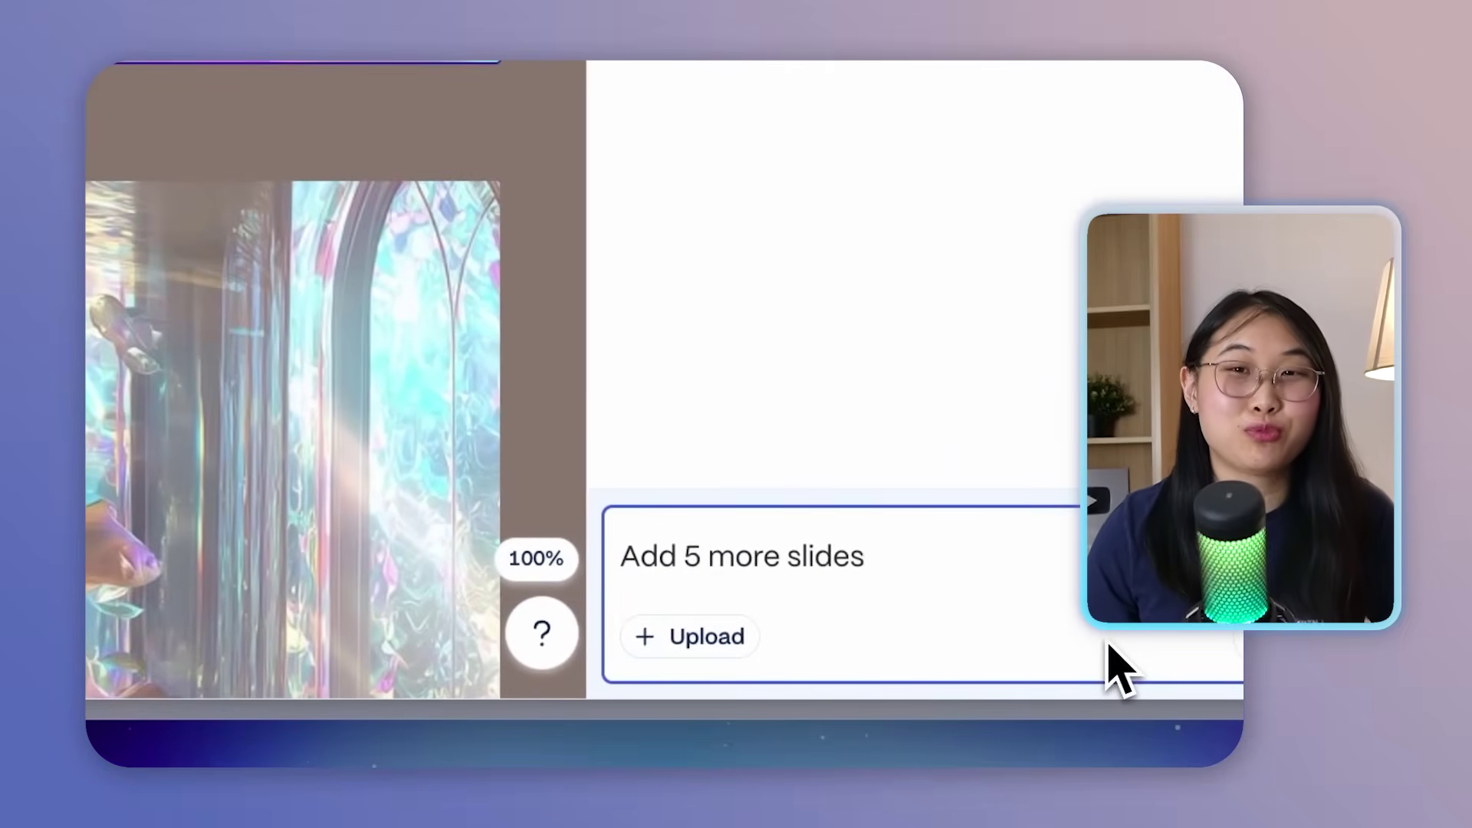
key("Return")
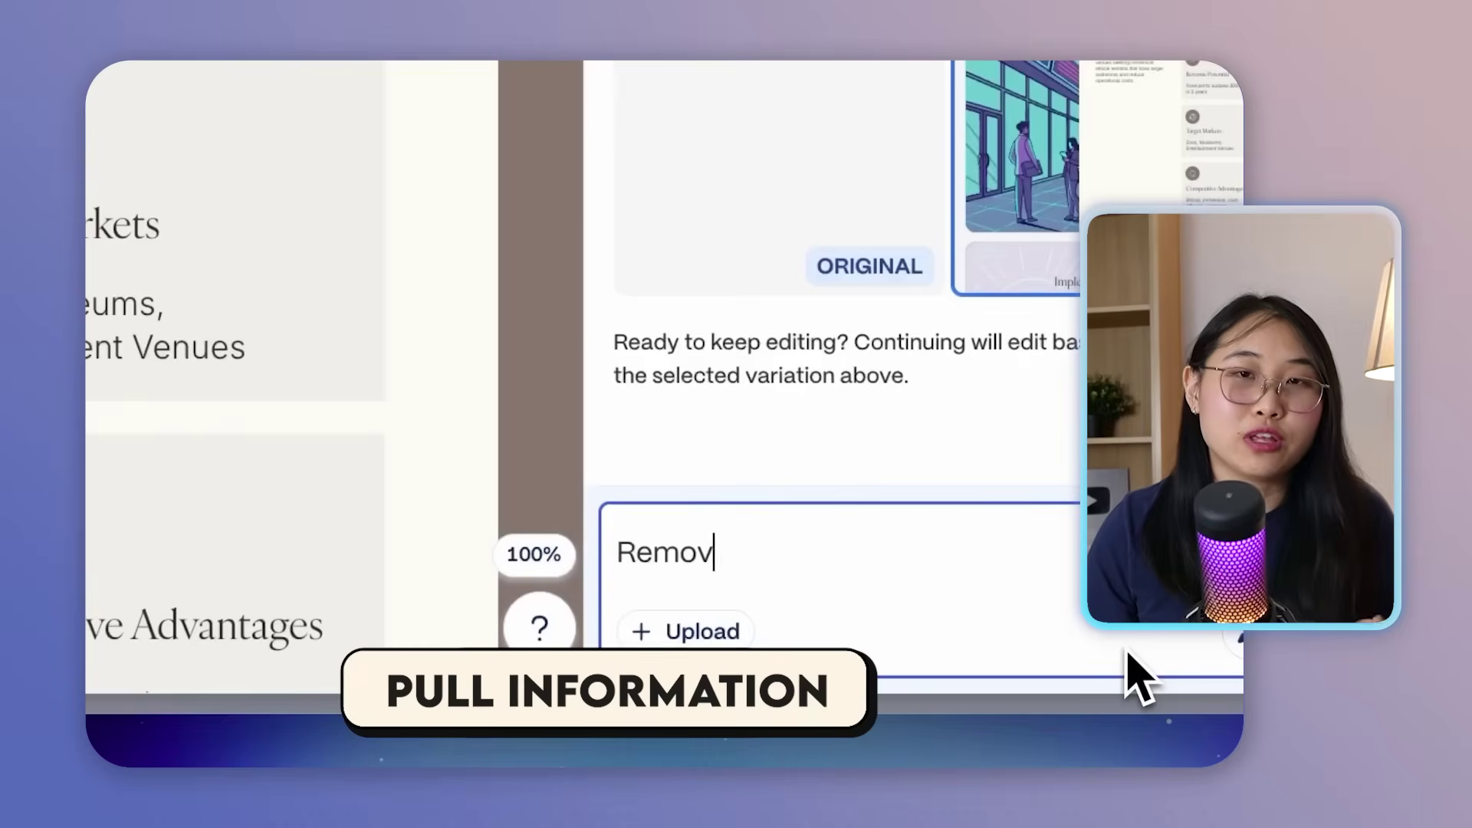
type("e \"Chapter 3: Market O")
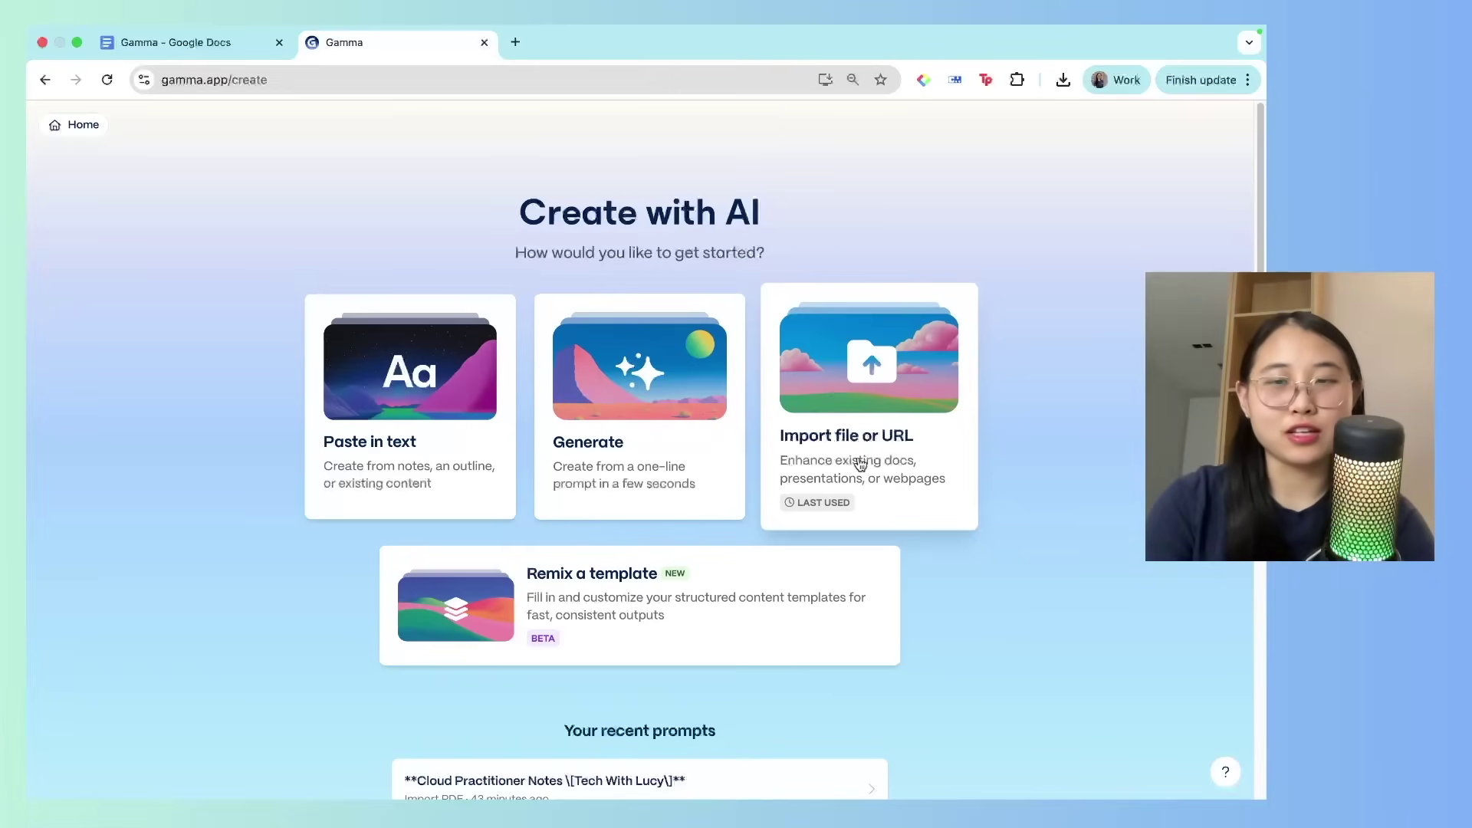
- Upload Cloud Practioner Study Notes.pdf from the computer as the source for a new presentation
left_click(860, 465)
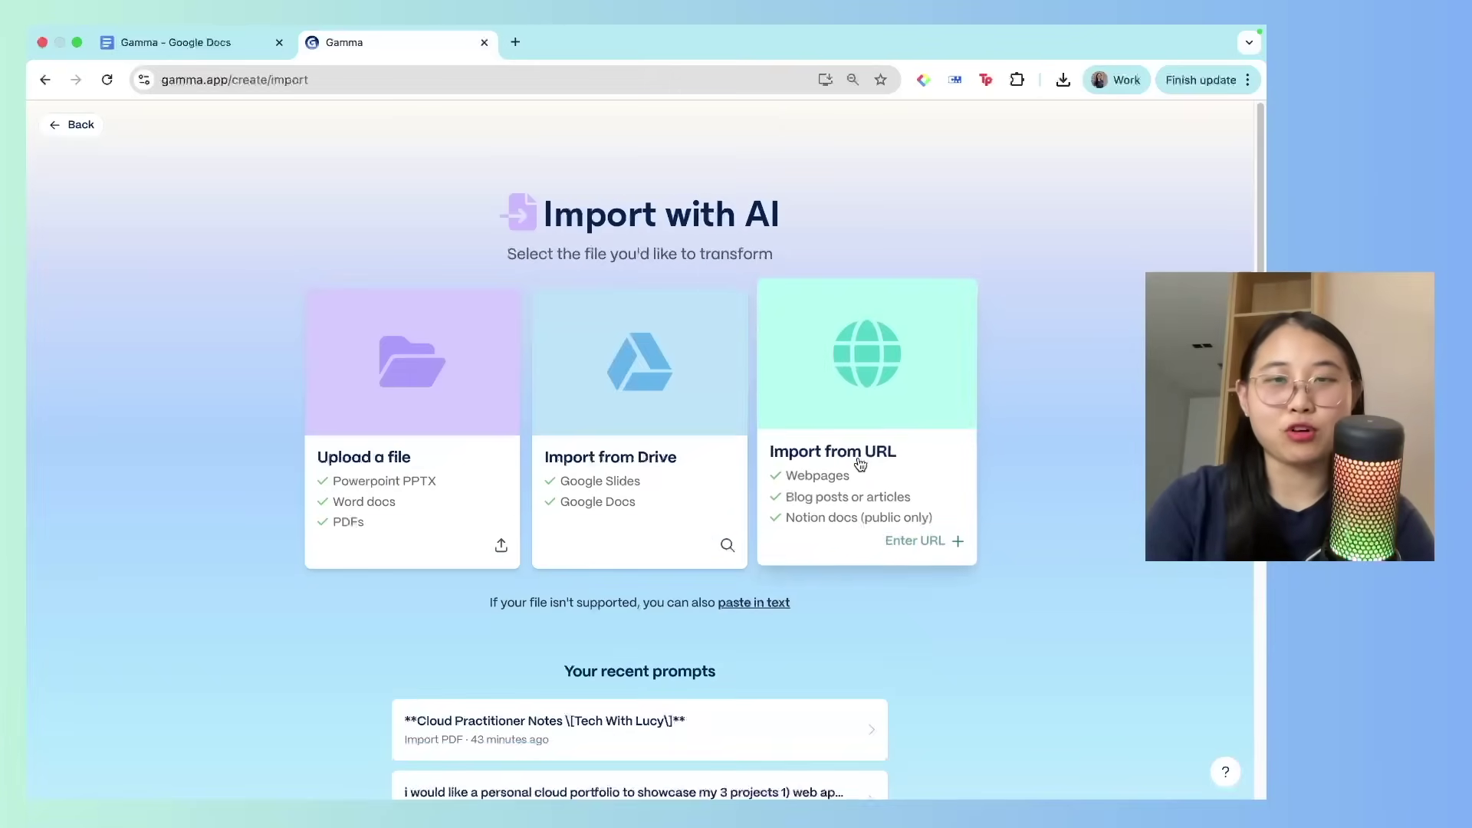
left_click(447, 477)
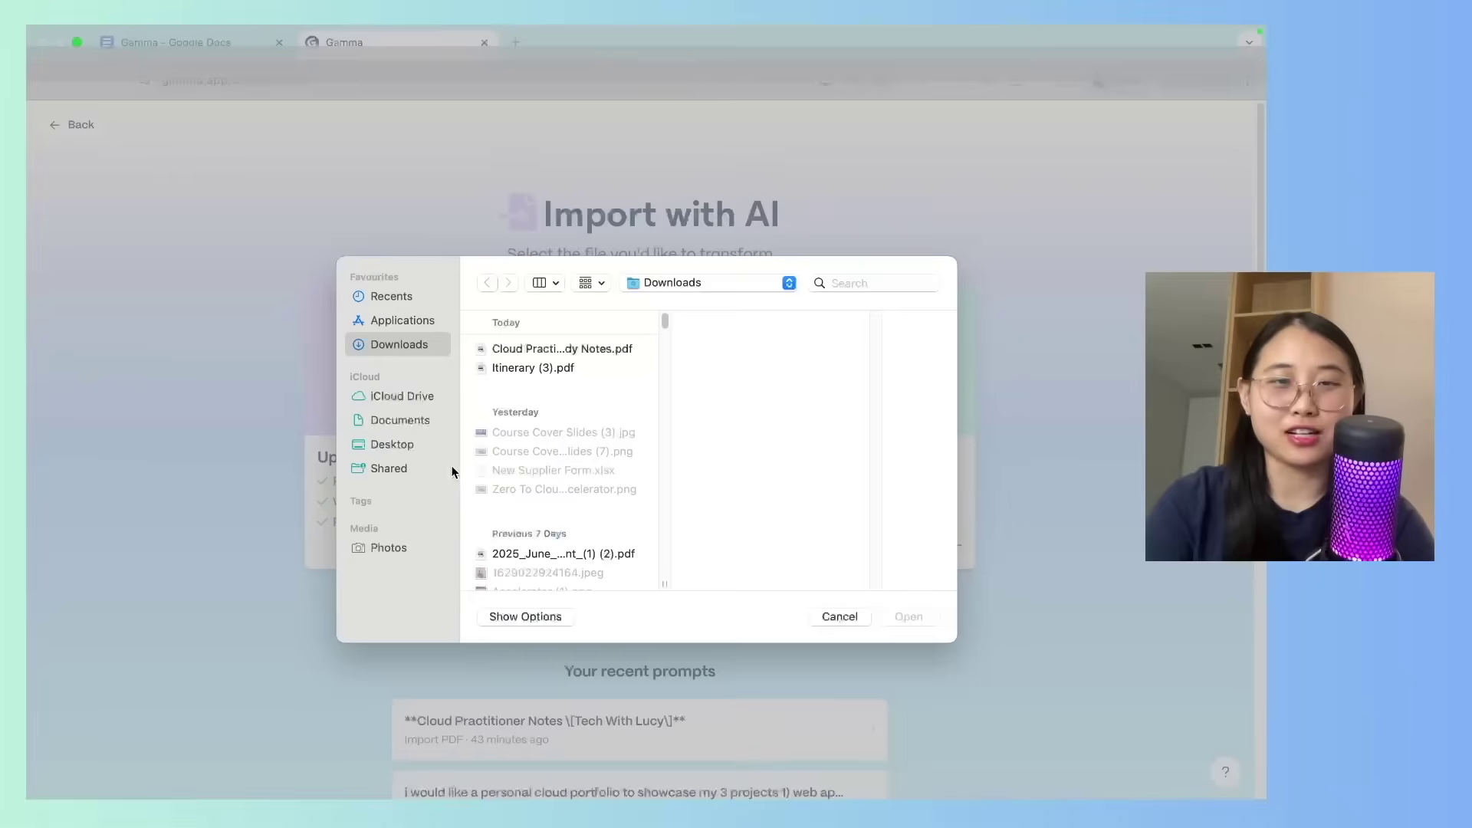
left_click(595, 348)
double_click(595, 351)
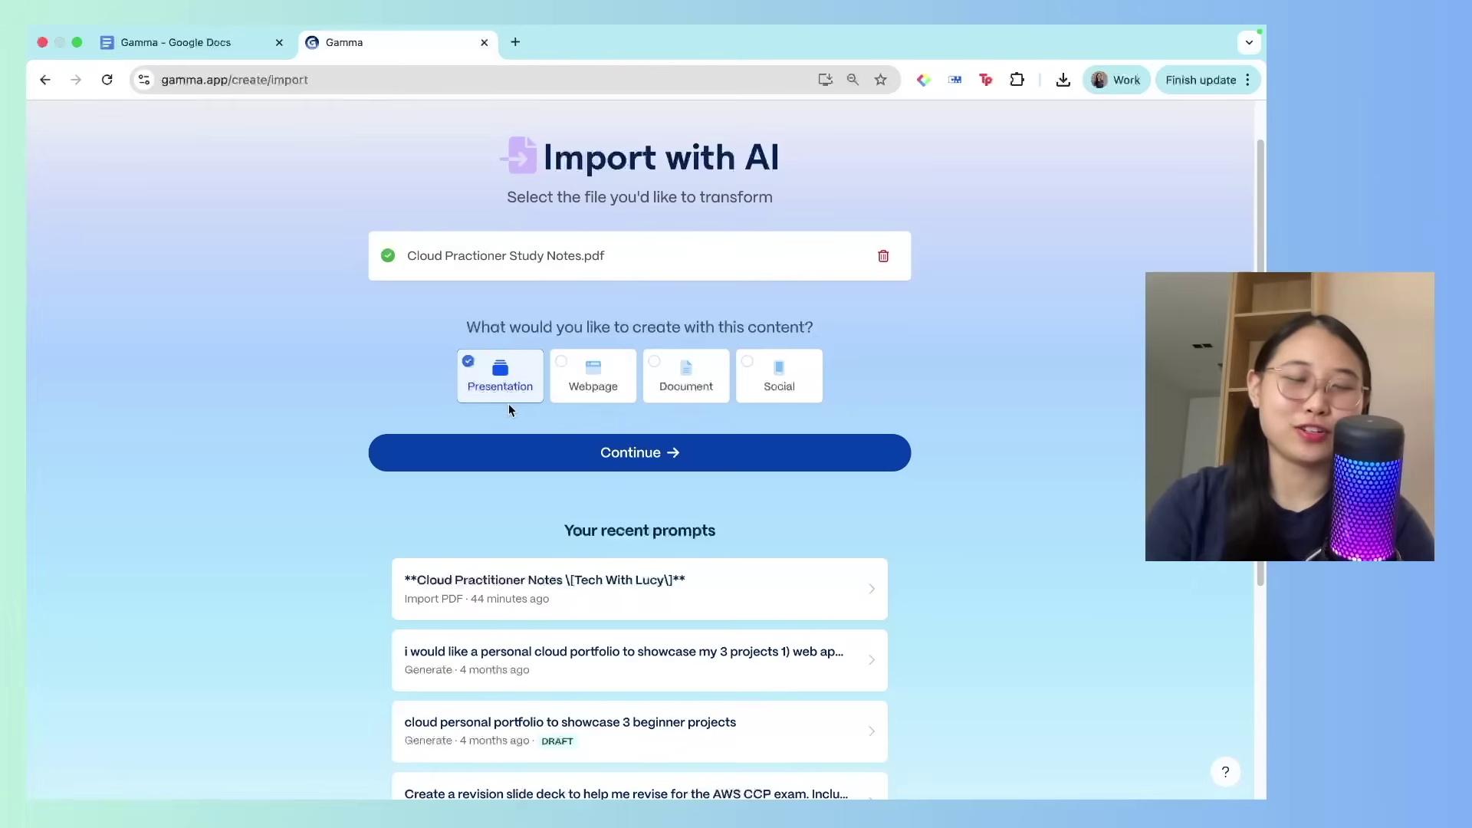
left_click(574, 460)
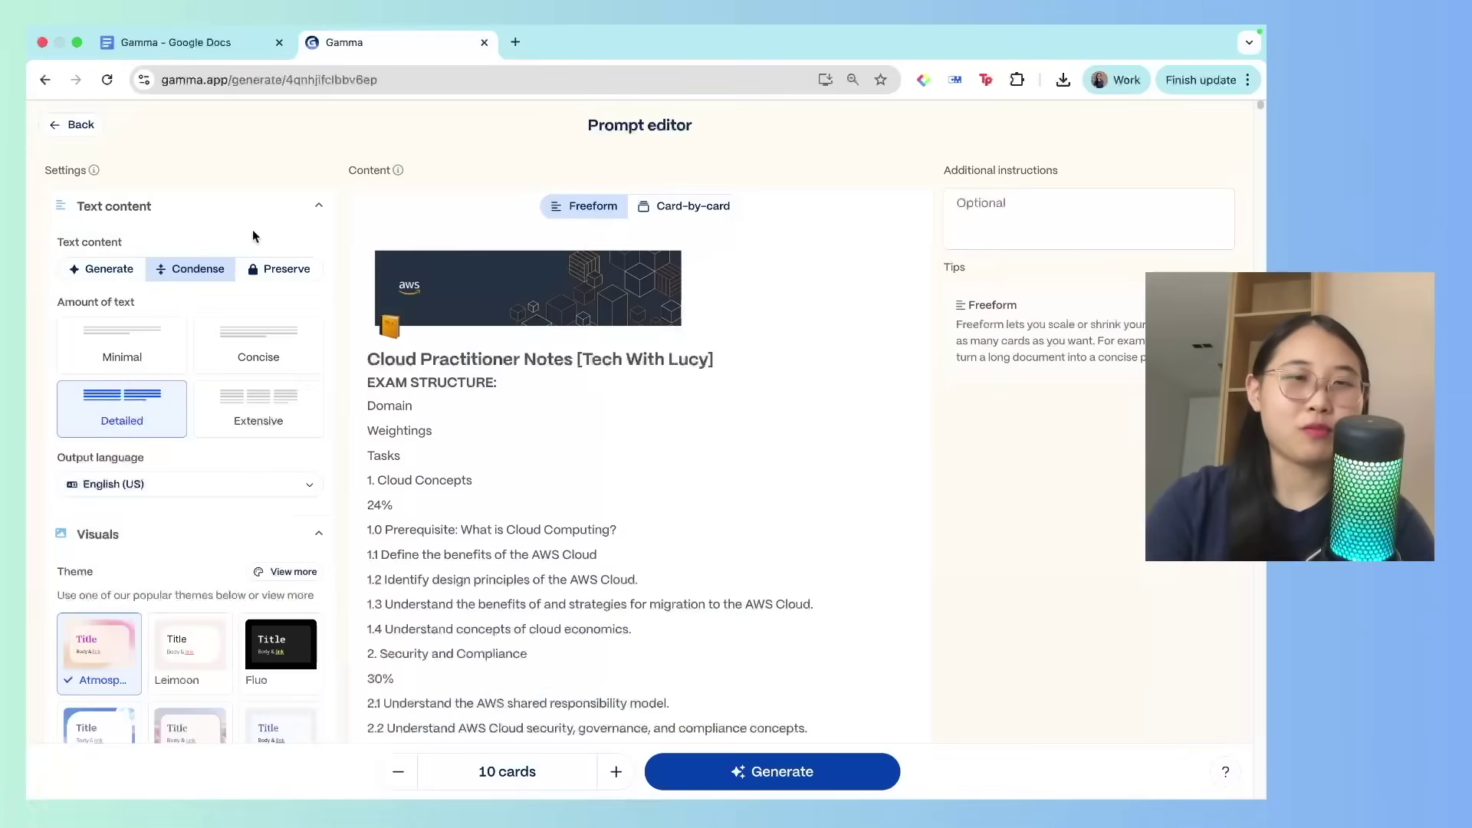
- Use the Nova theme, review the image source options, and generate the 10-card study-notes deck
scroll(143, 420, "down", 4)
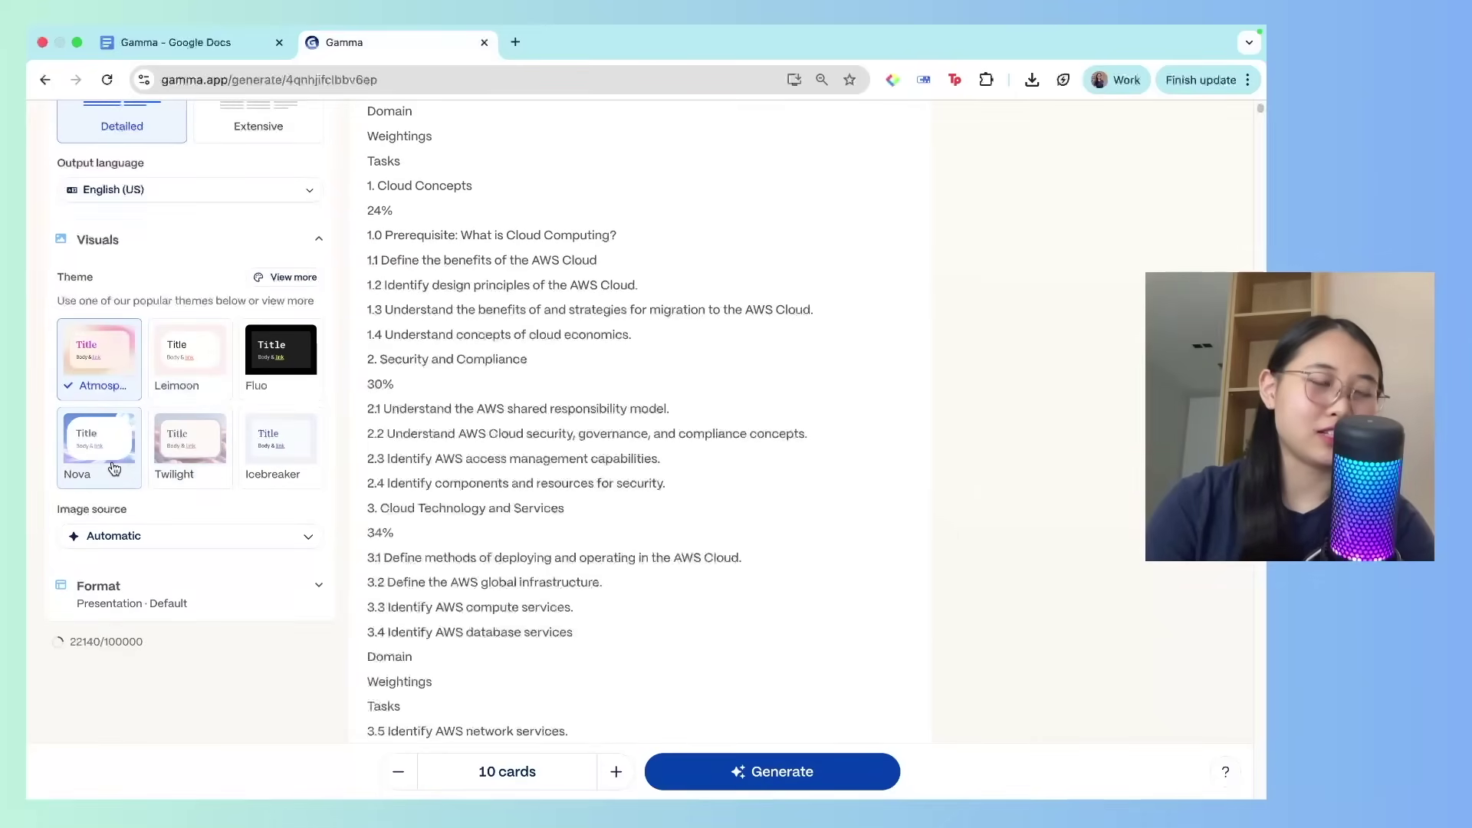
scroll(129, 536, "down", 1)
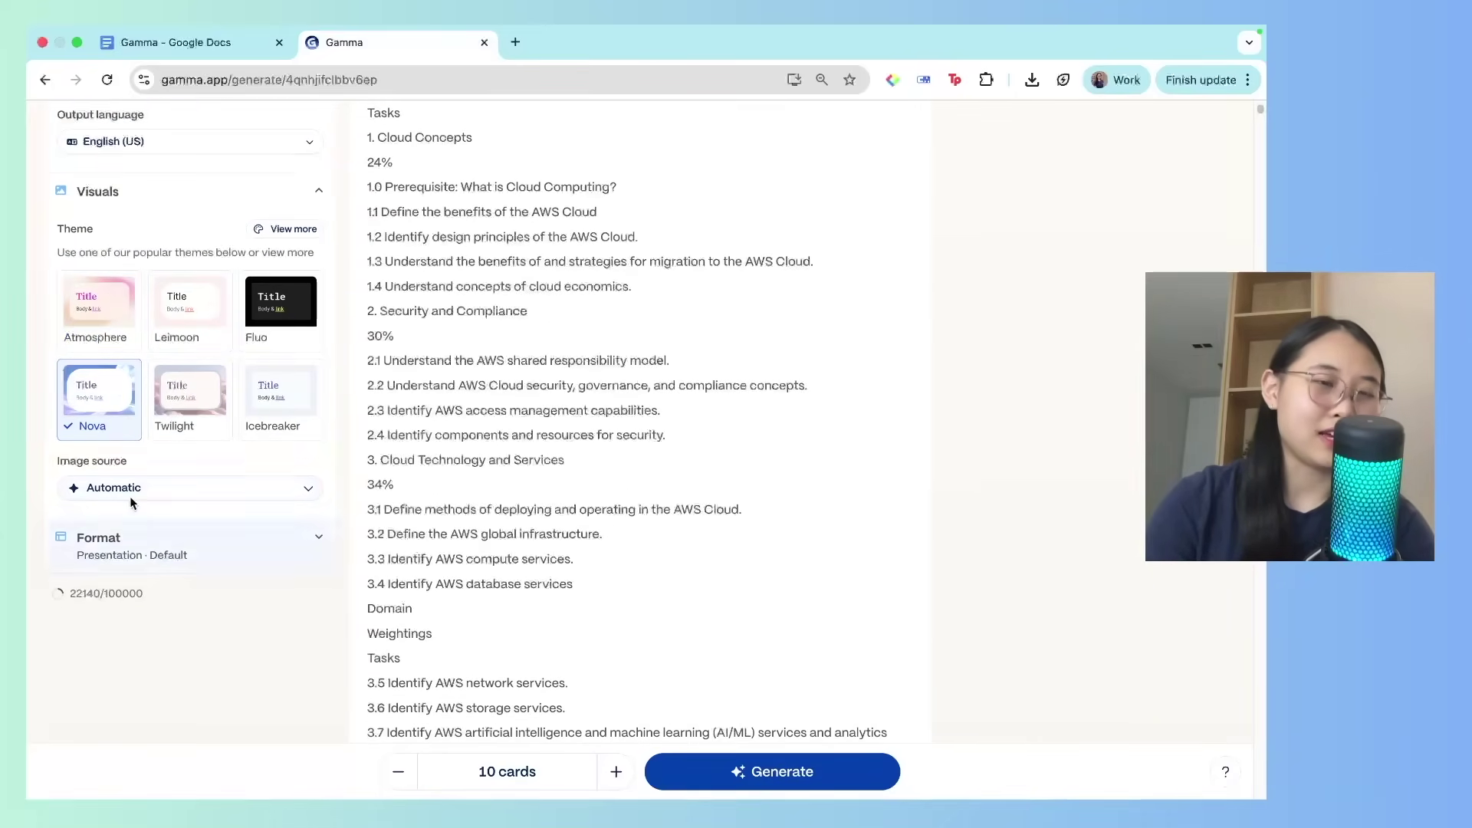
left_click(146, 489)
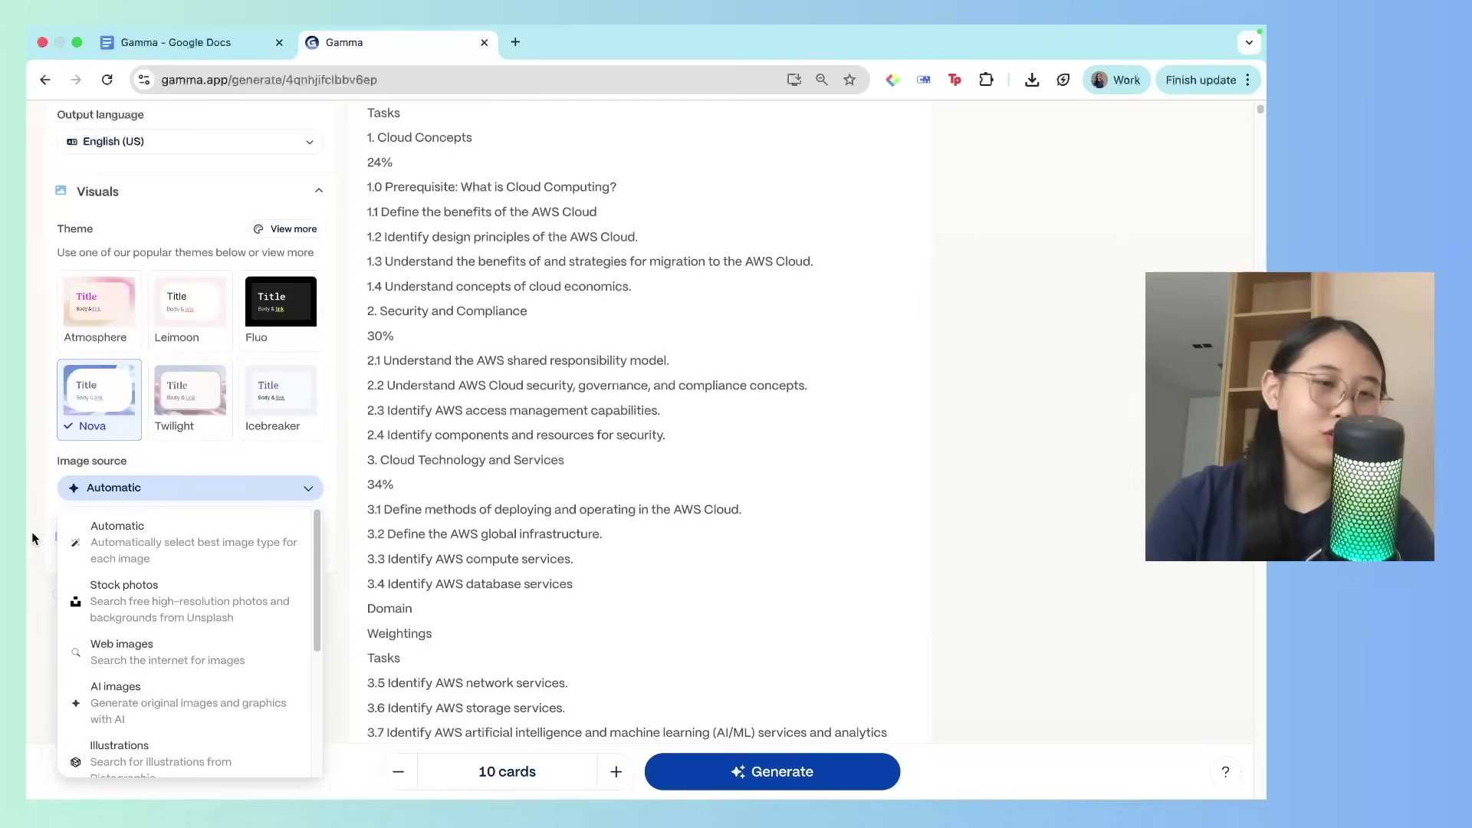
scroll(58, 536, "down", 1)
scroll(130, 576, "down", 1)
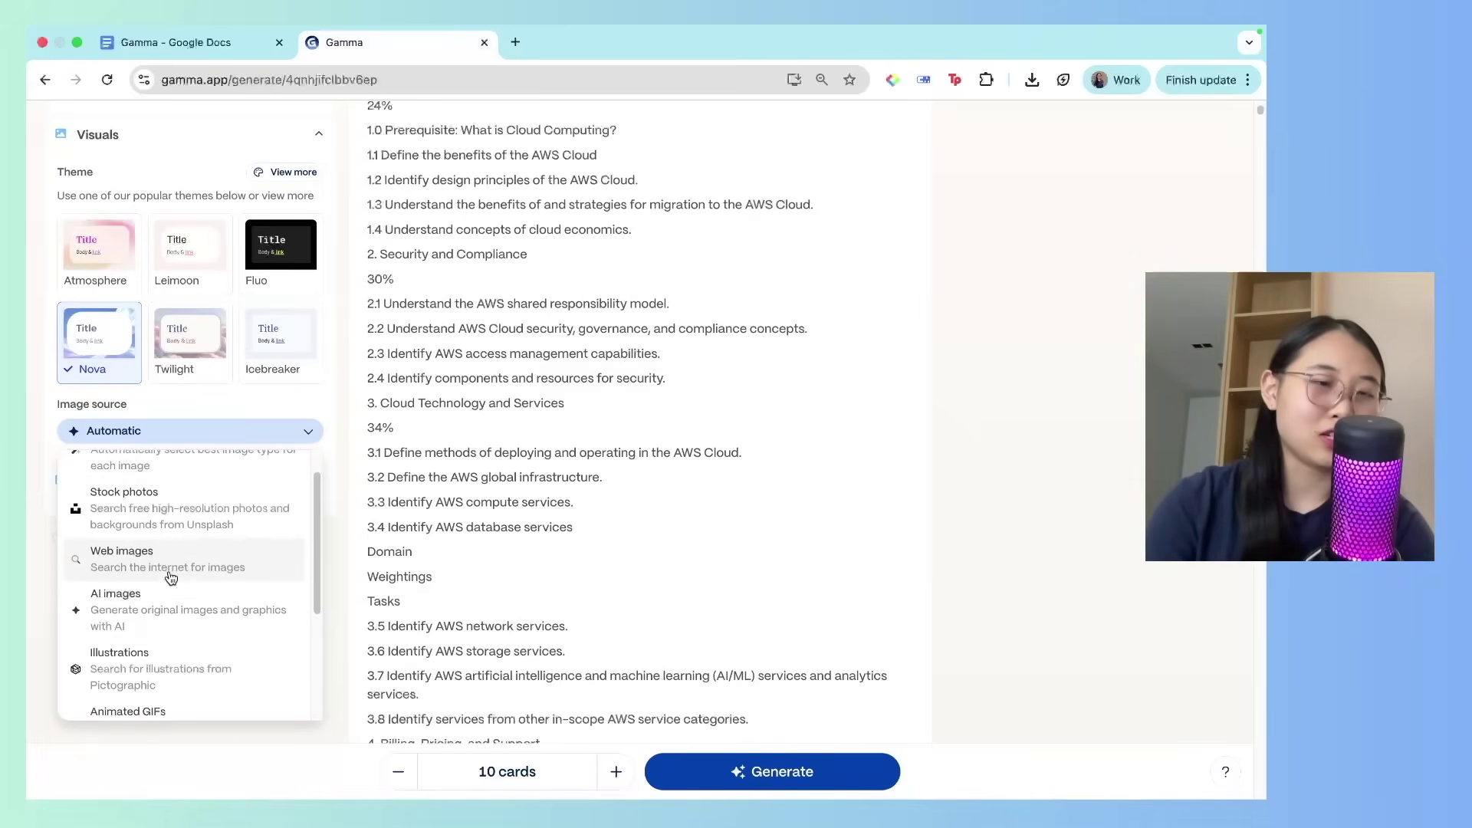
scroll(164, 616, "down", 2)
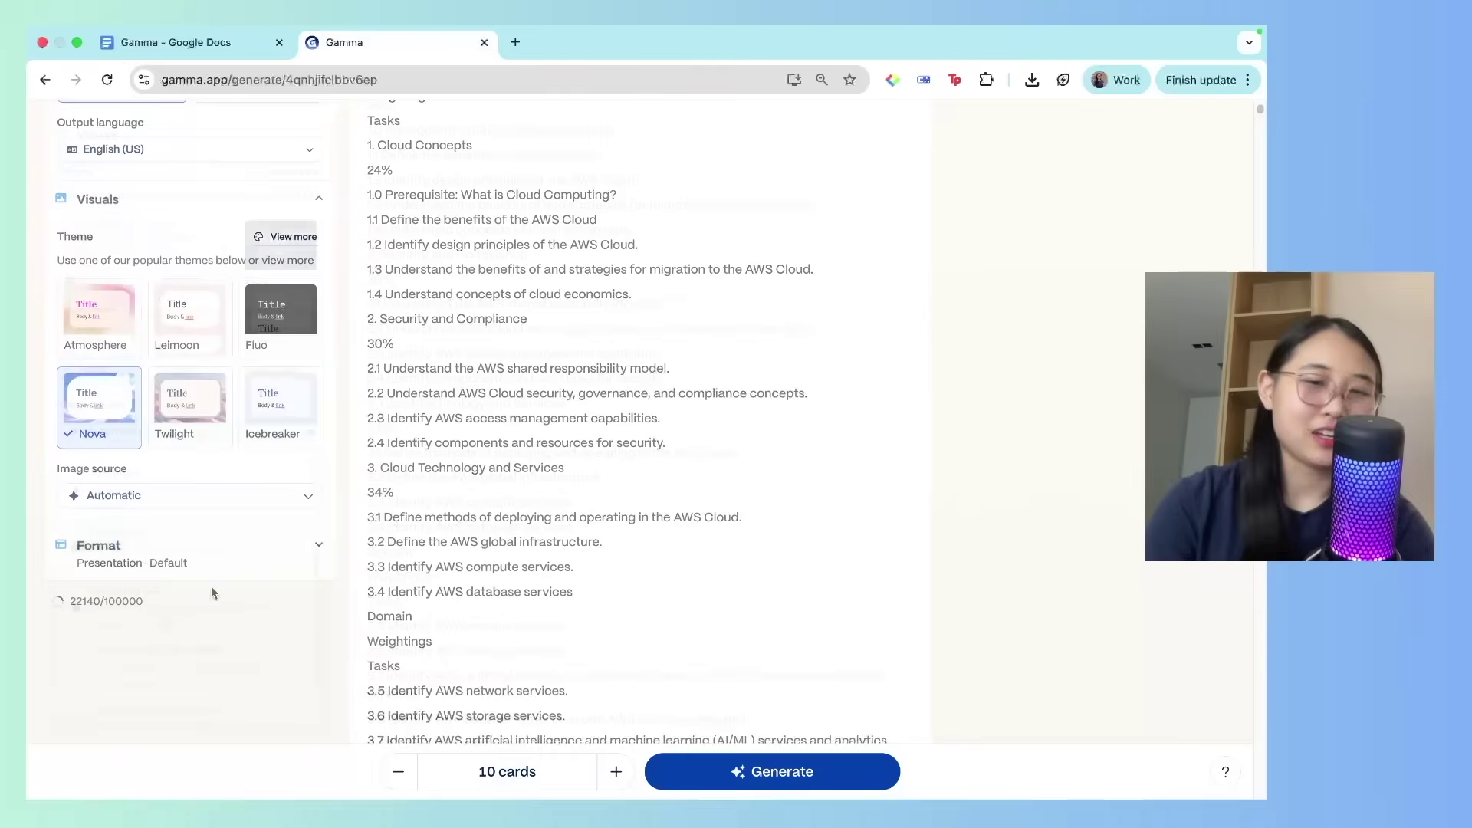
left_click(786, 771)
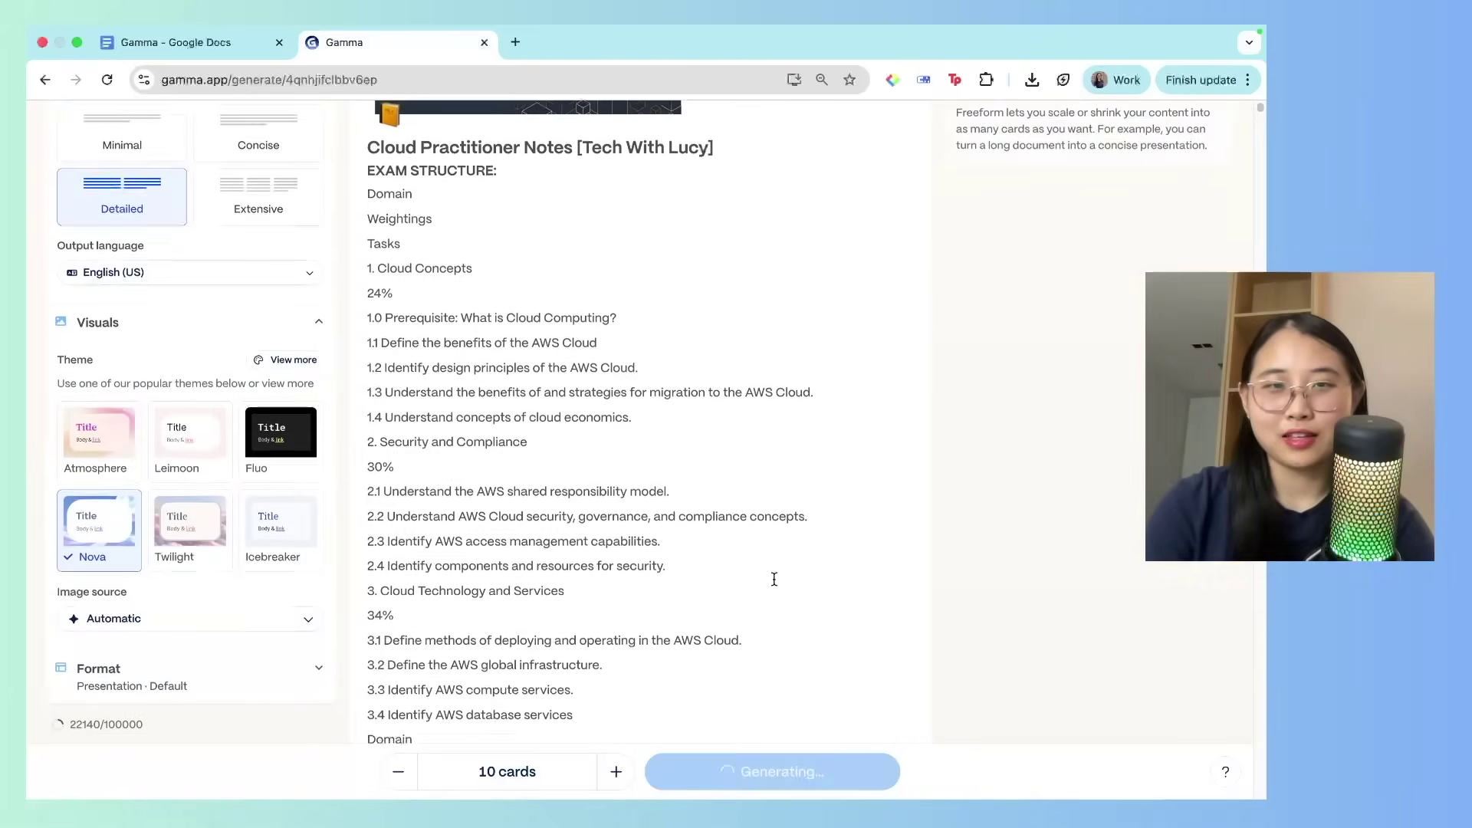
scroll(774, 579, "up", 4)
- Scroll through the AWS Cloud Practitioner Certification Guide as its cards fill in, down to Exam Structure Overview
scroll(637, 414, "down", 15)
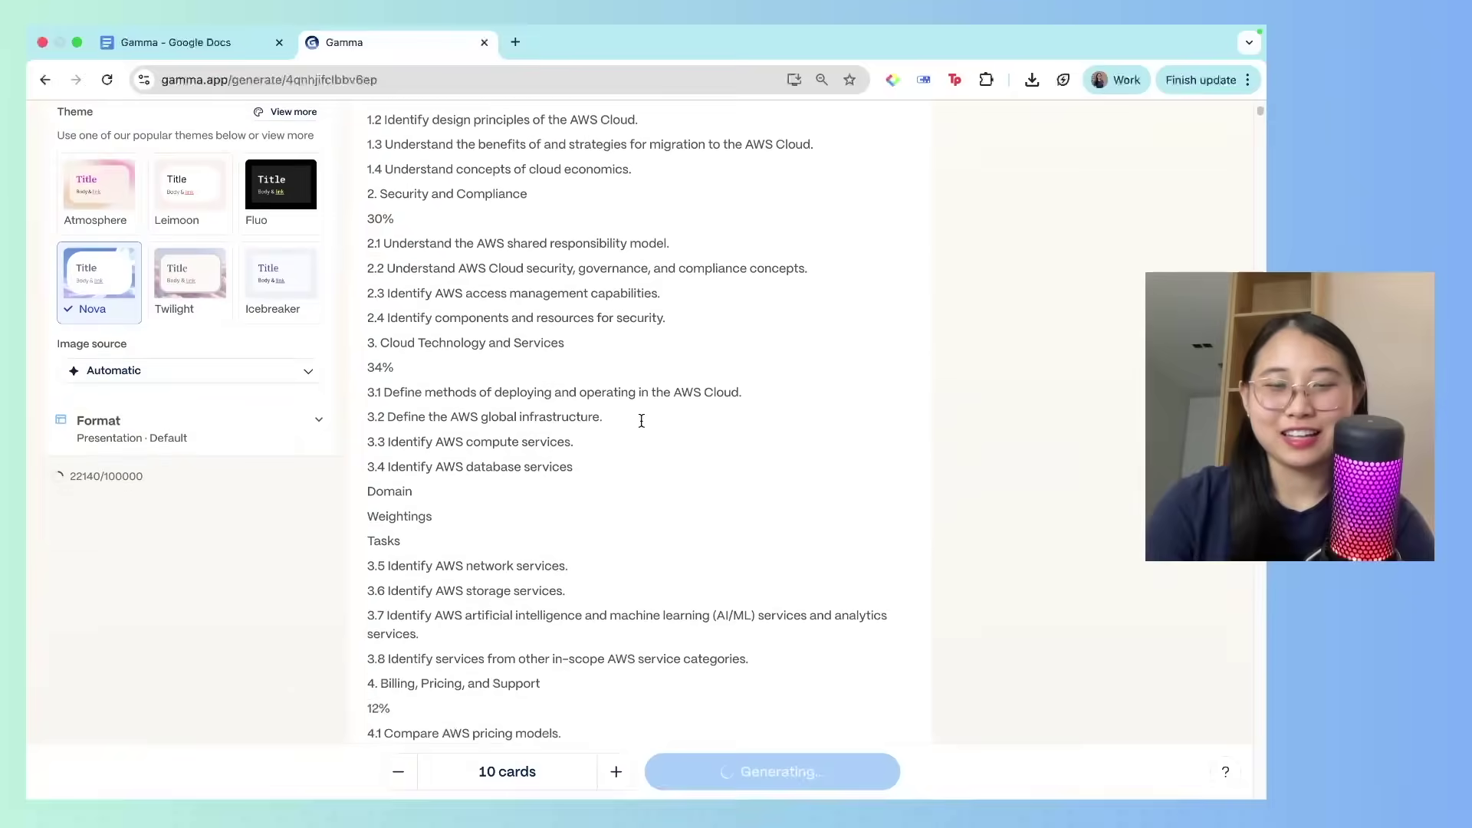
scroll(642, 421, "down", 12)
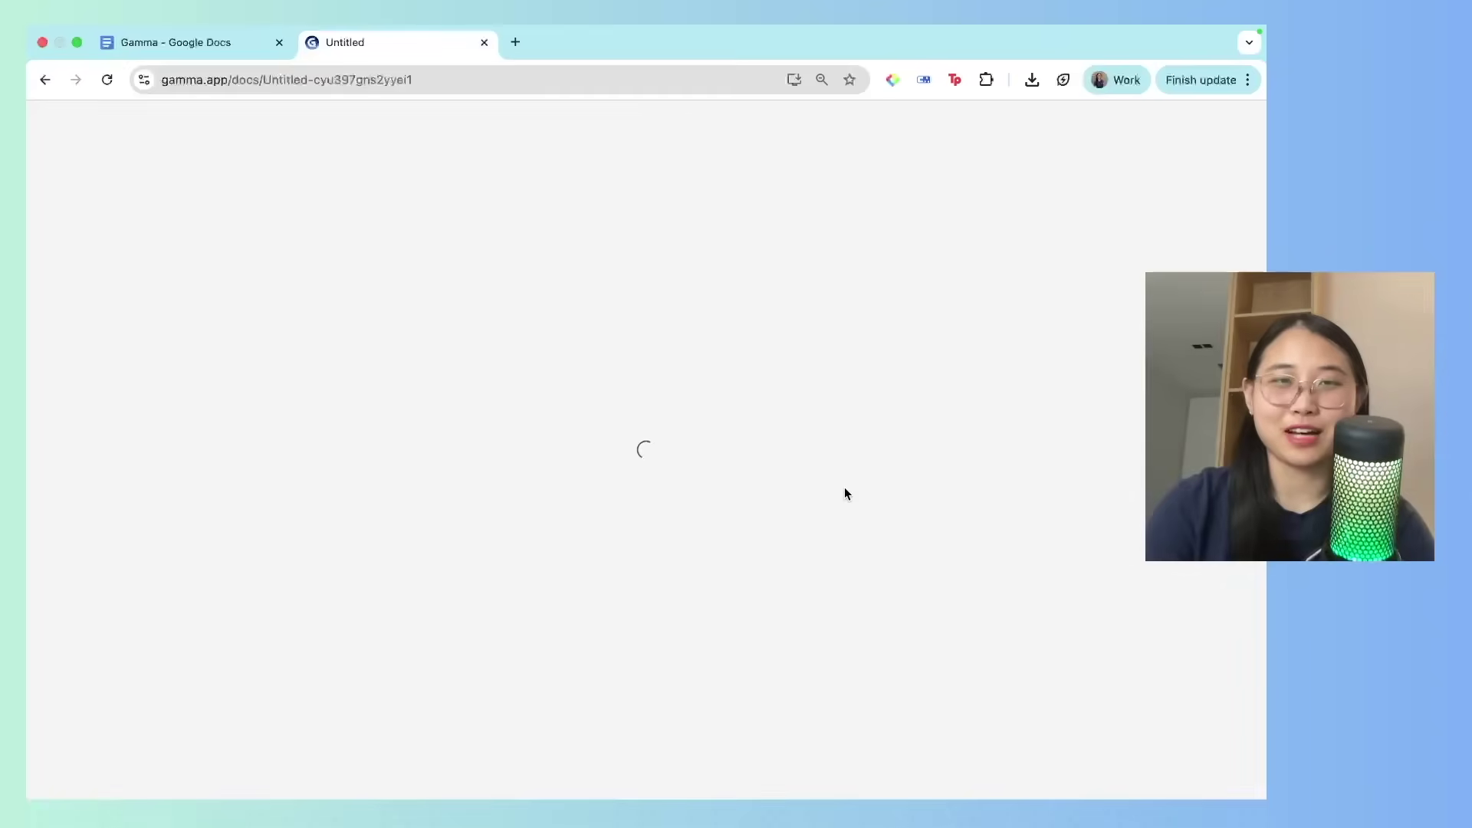
scroll(690, 460, "down", 10)
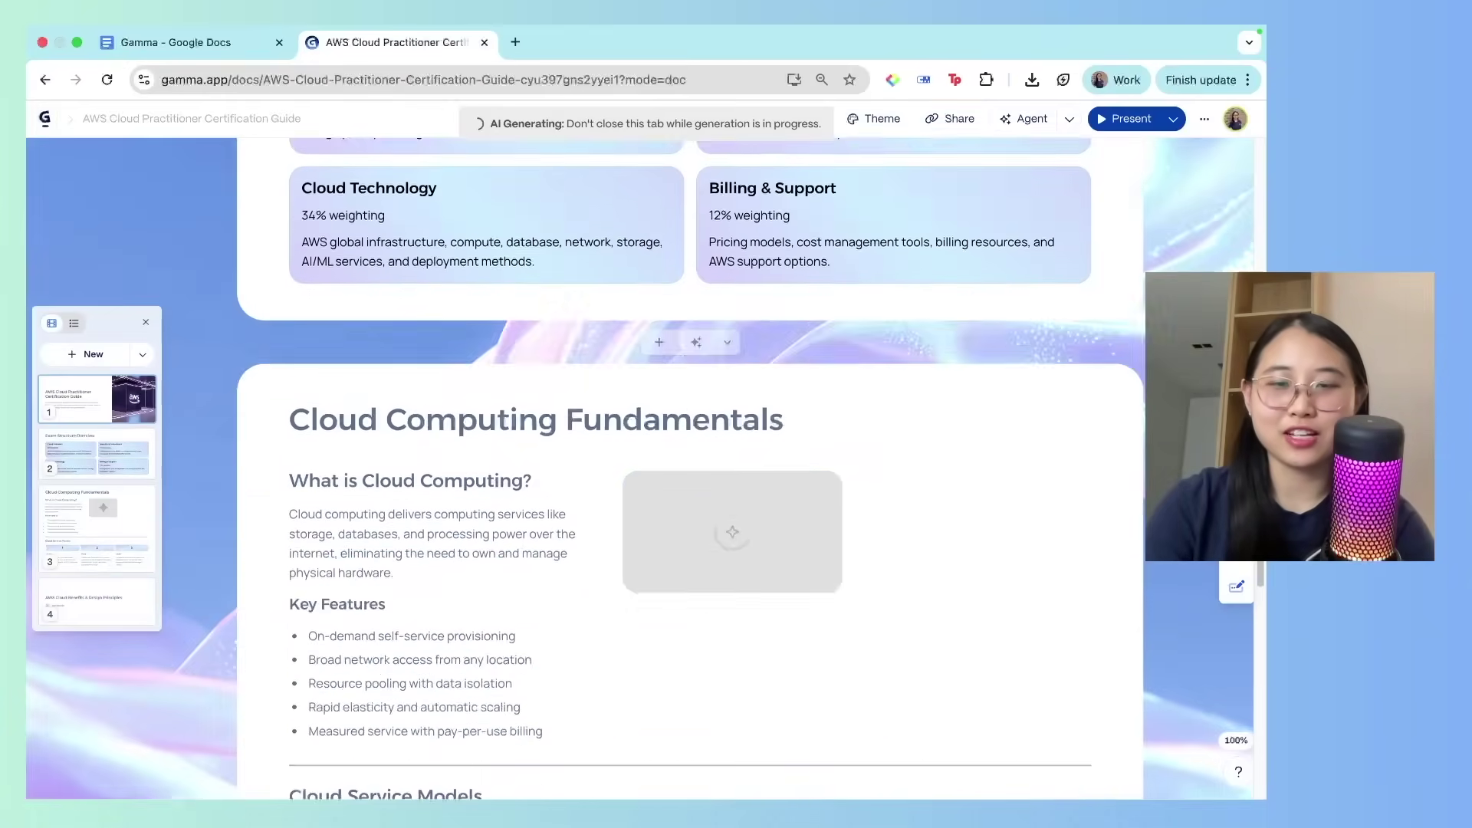
scroll(979, 691, "down", 5)
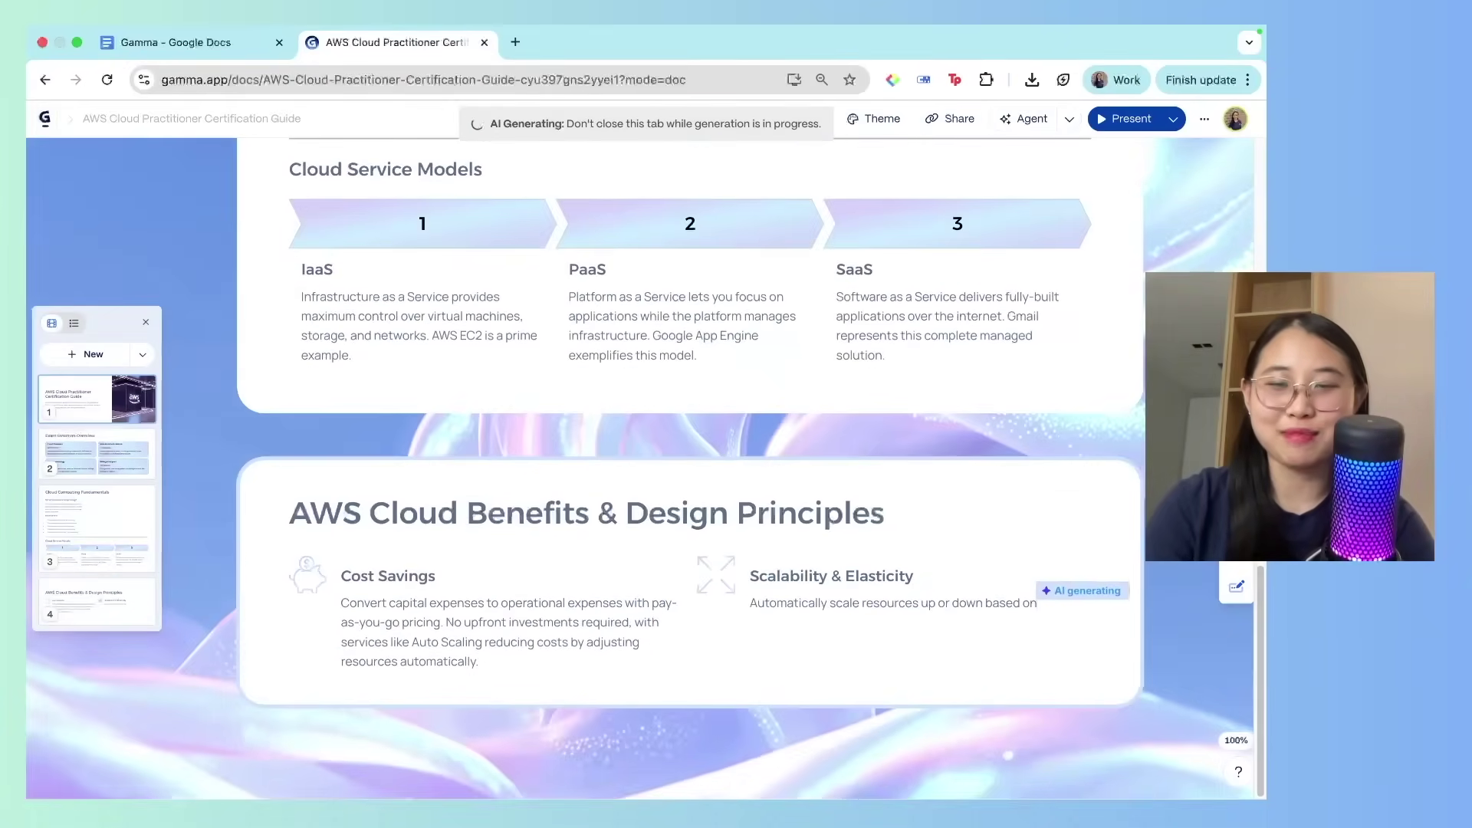
scroll(979, 691, "down", 5)
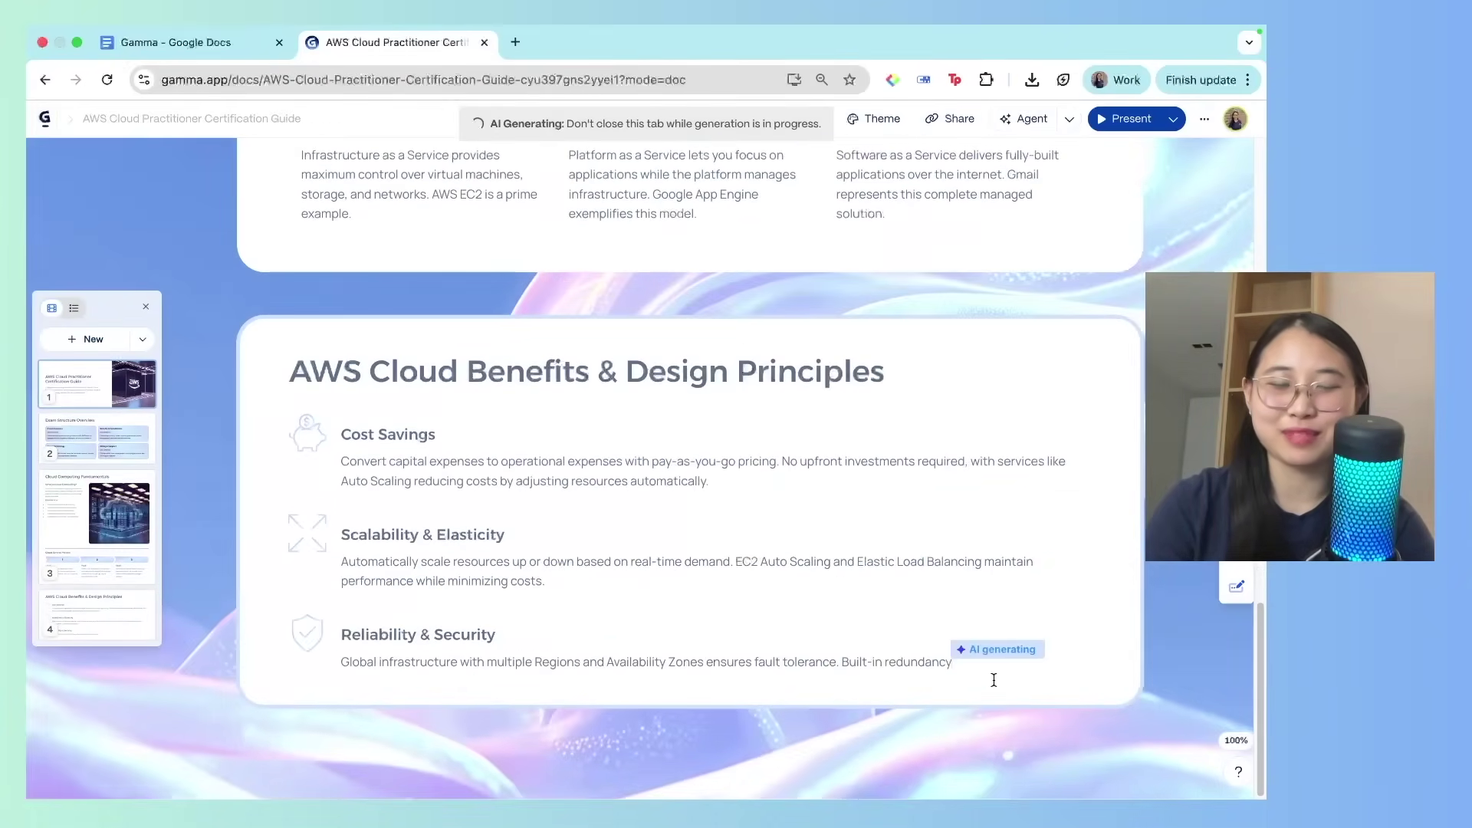
scroll(1142, 613, "down", 5)
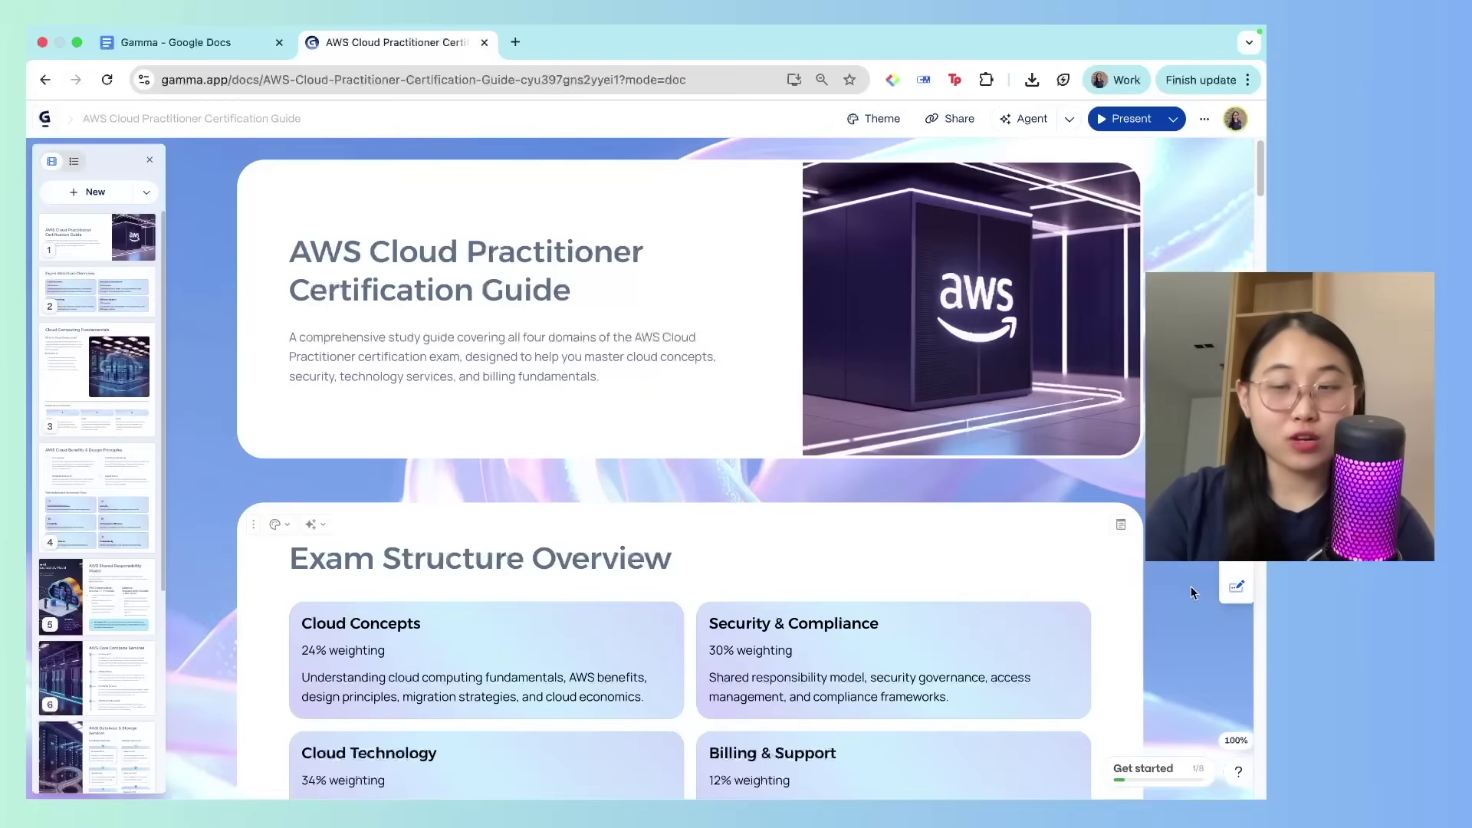
scroll(1190, 585, "down", 3)
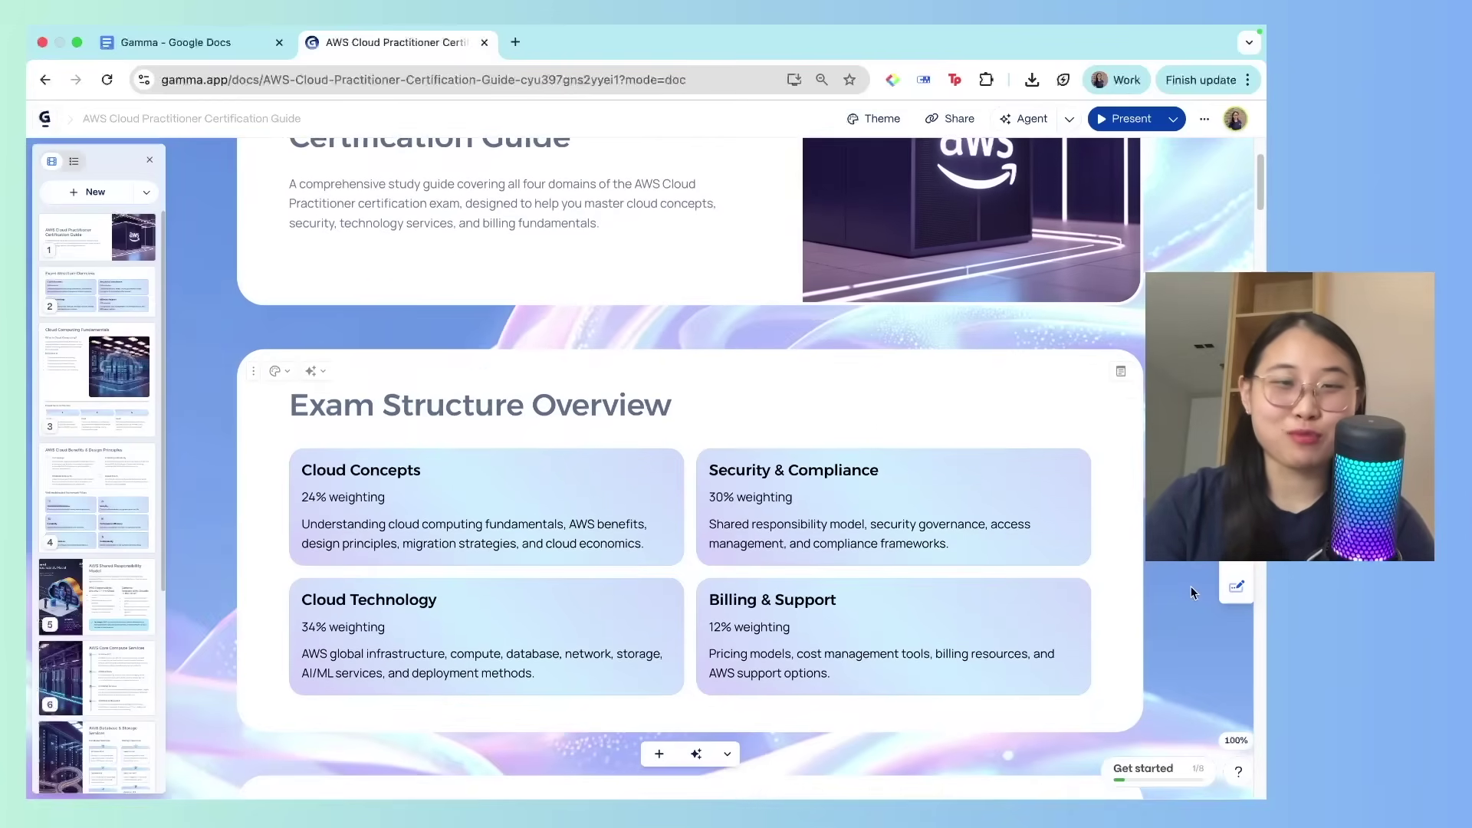
scroll(1189, 585, "down", 4)
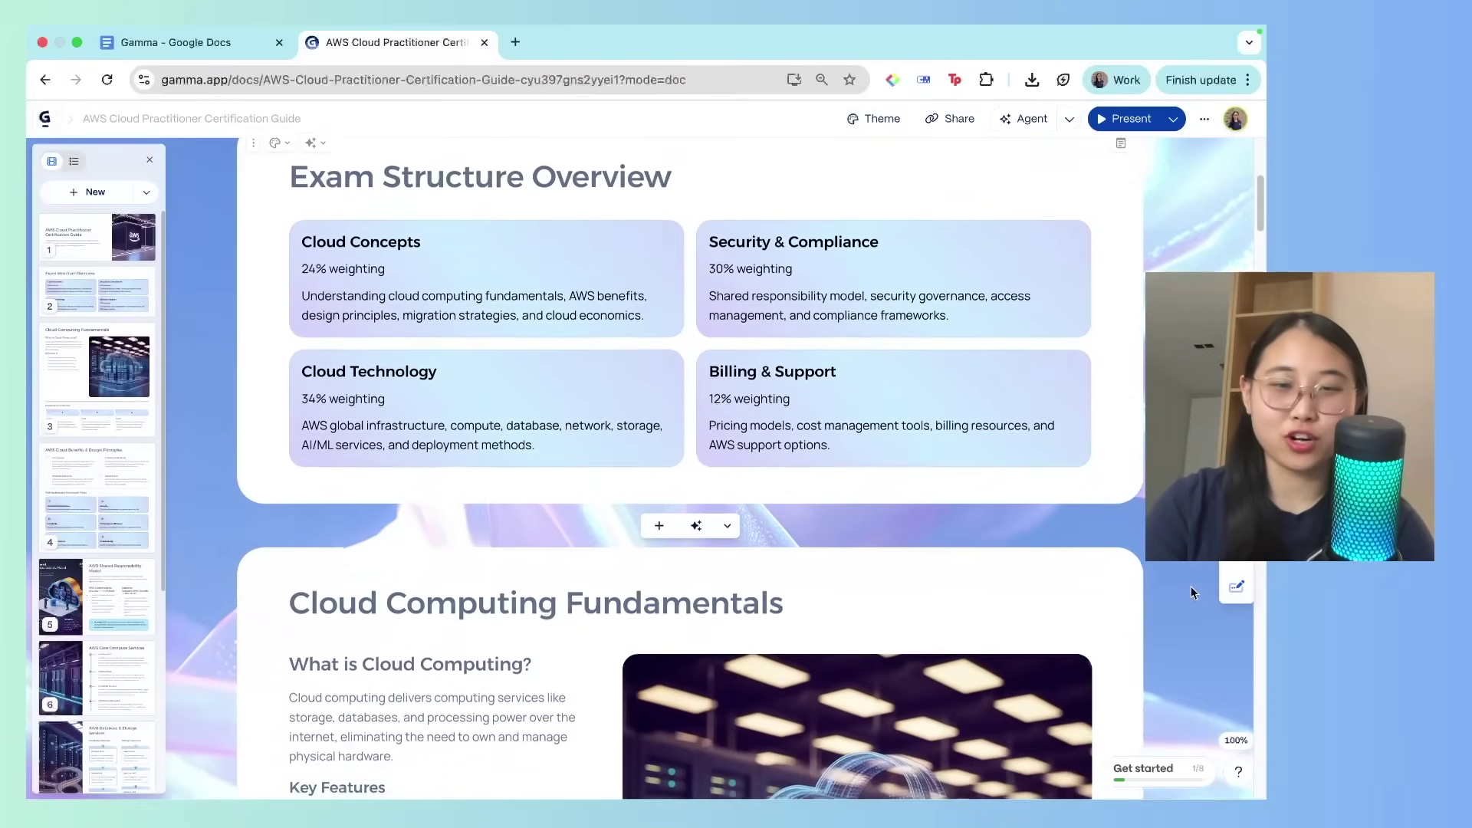
scroll(1189, 585, "down", 5)
scroll(1189, 586, "down", 3)
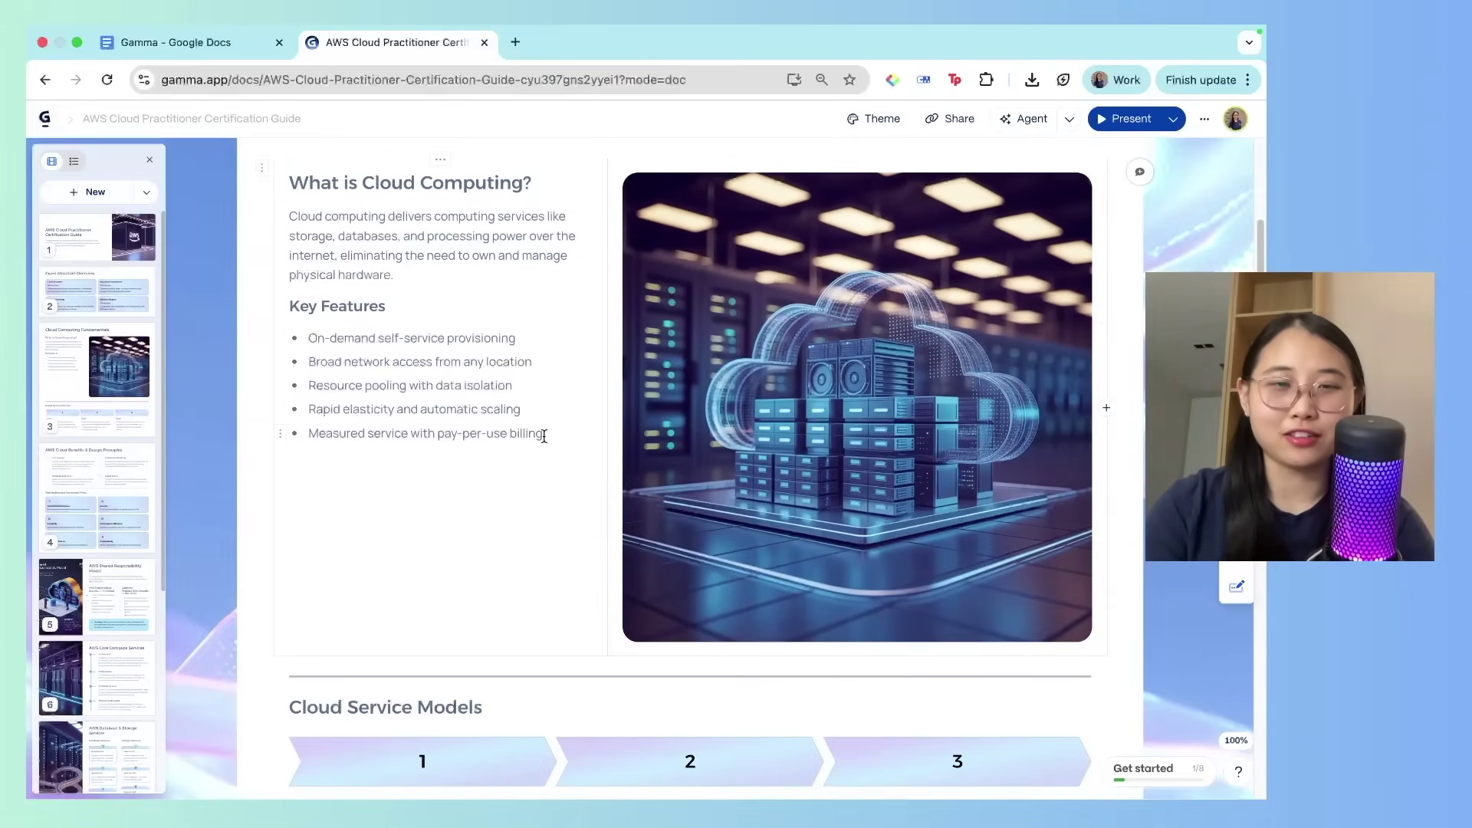
scroll(544, 457, "down", 9)
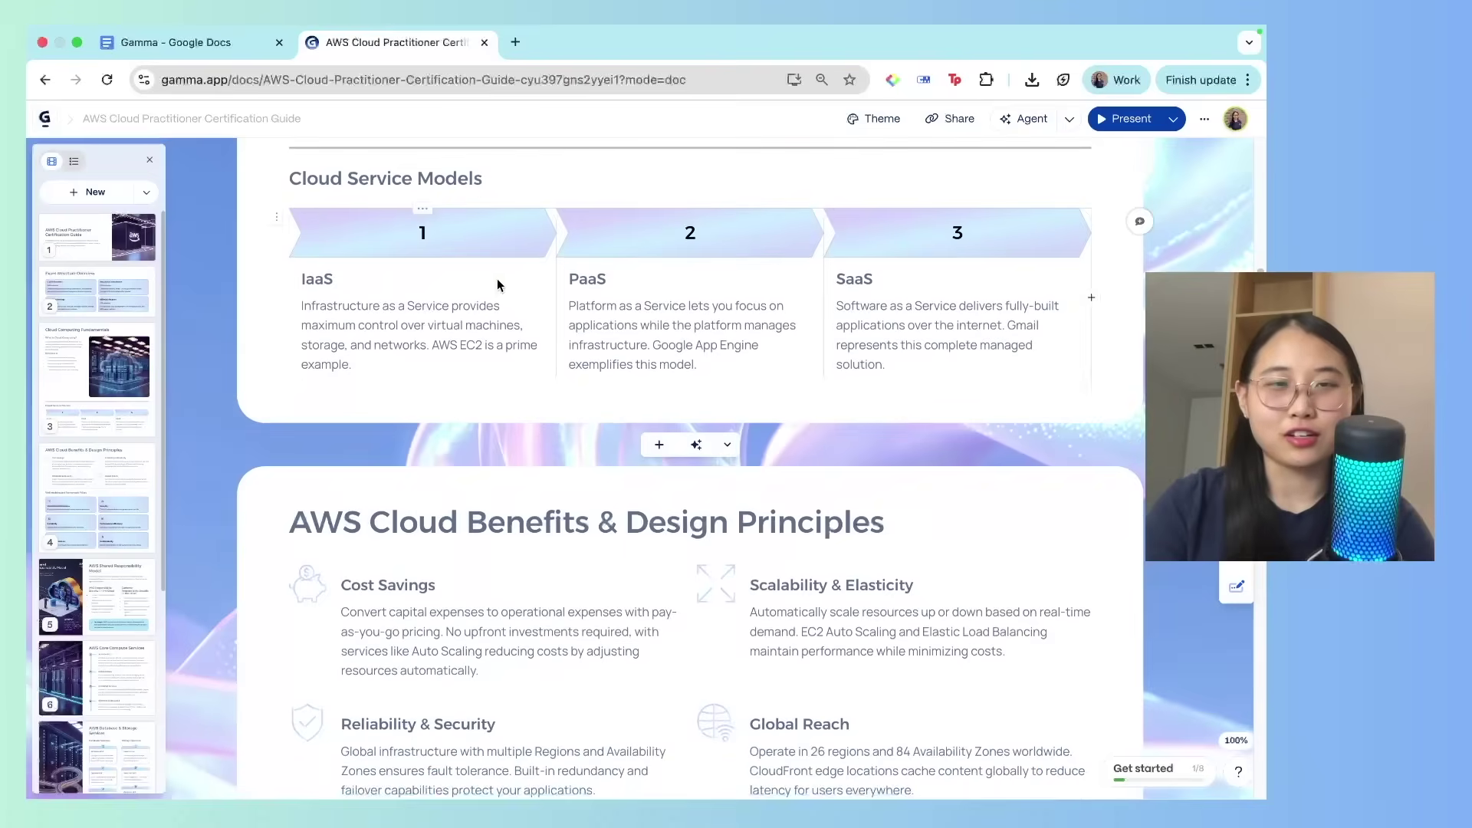
scroll(945, 316, "down", 6)
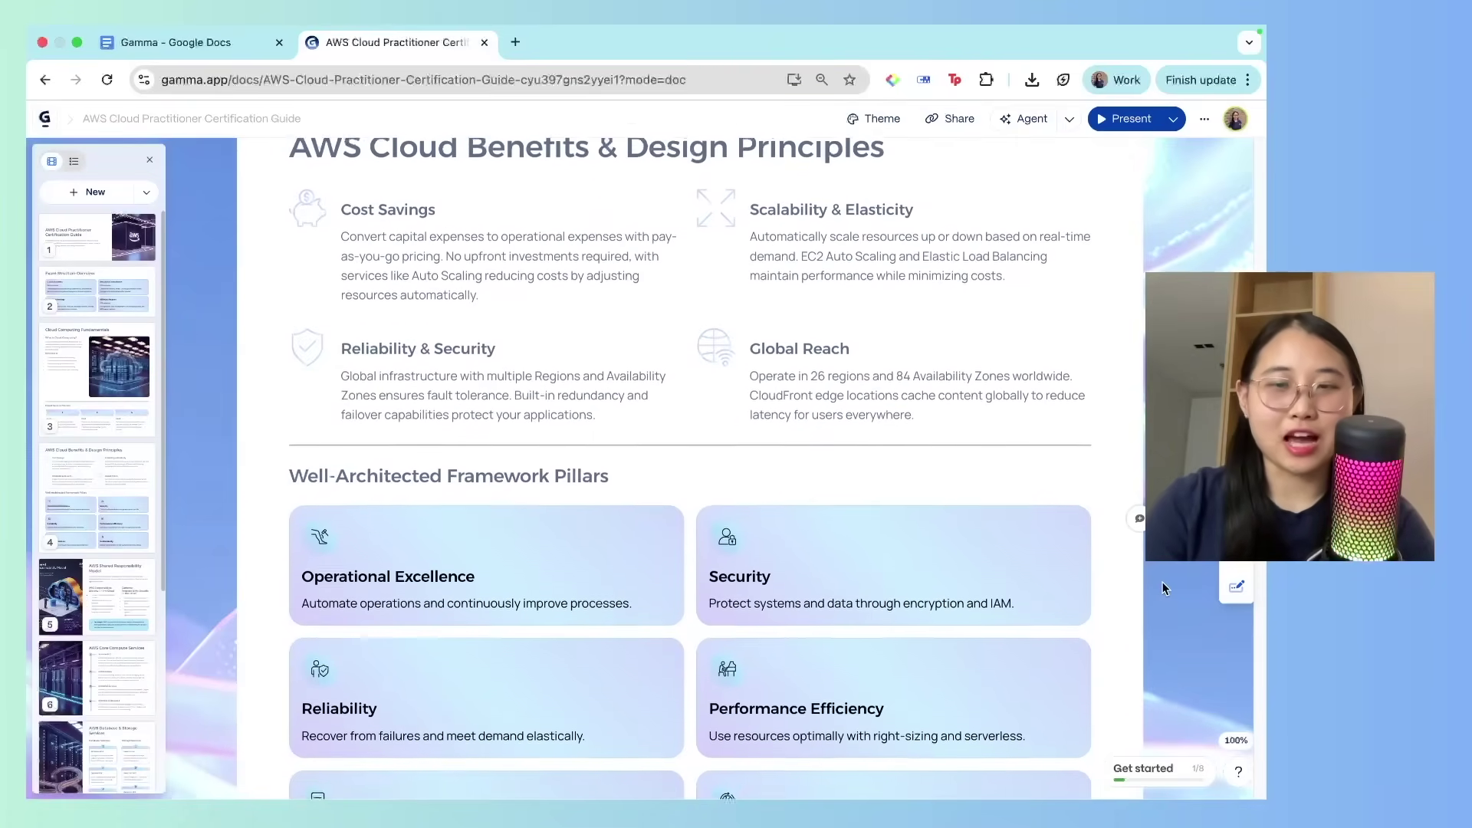
scroll(1163, 588, "down", 2)
scroll(1161, 581, "down", 6)
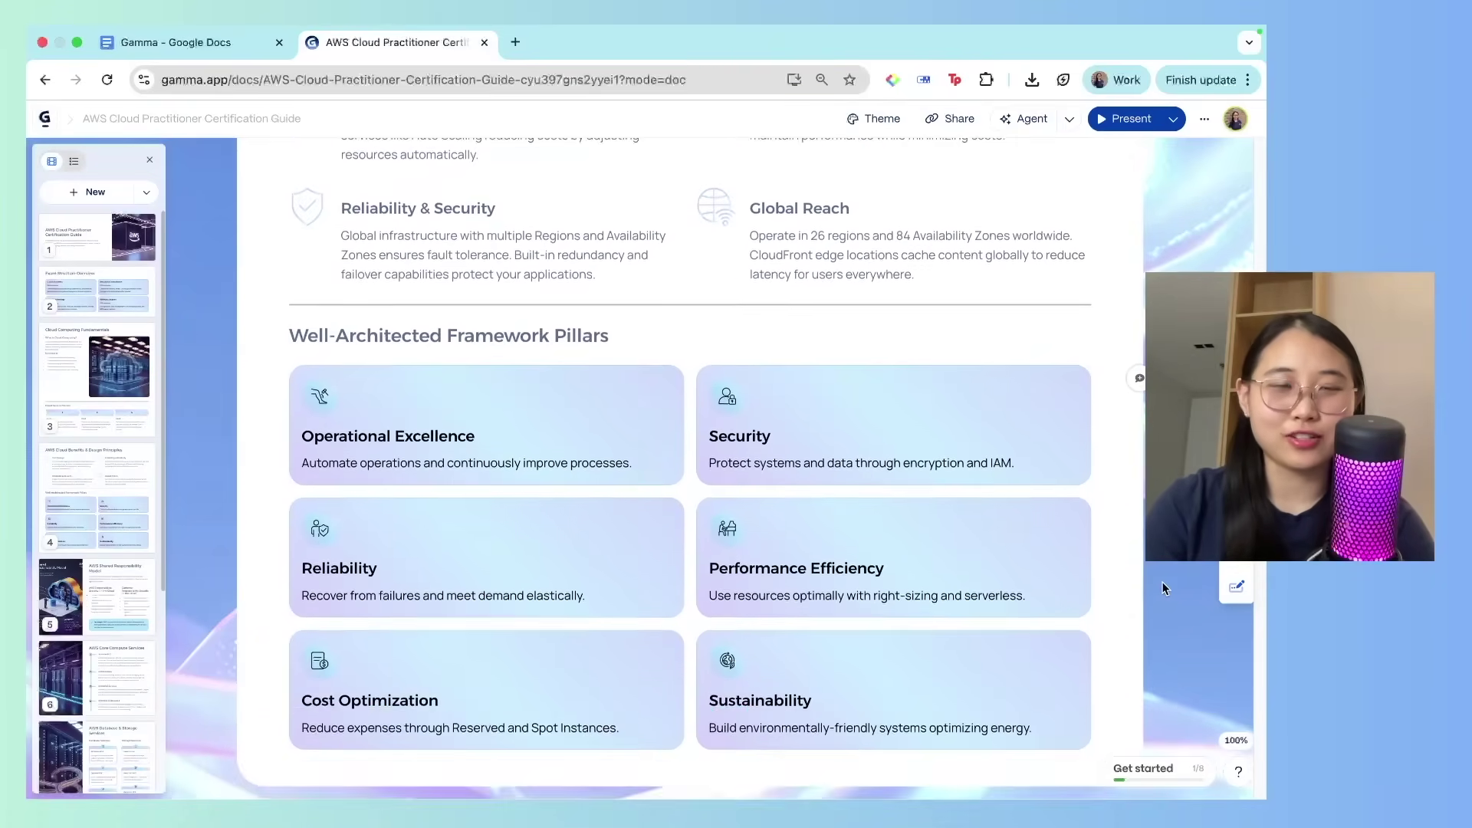
scroll(1146, 713, "down", 7)
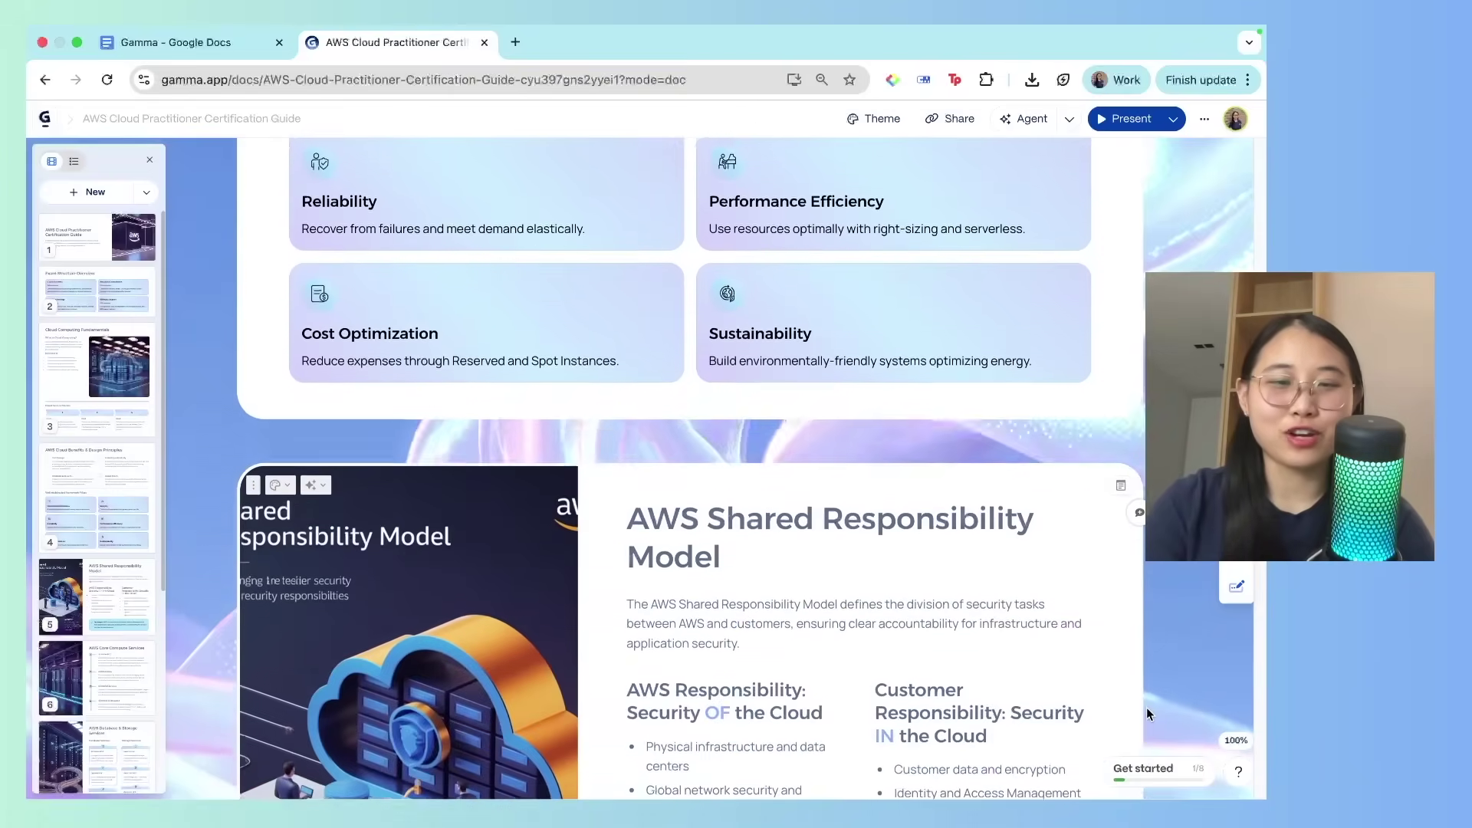
scroll(1146, 707, "down", 15)
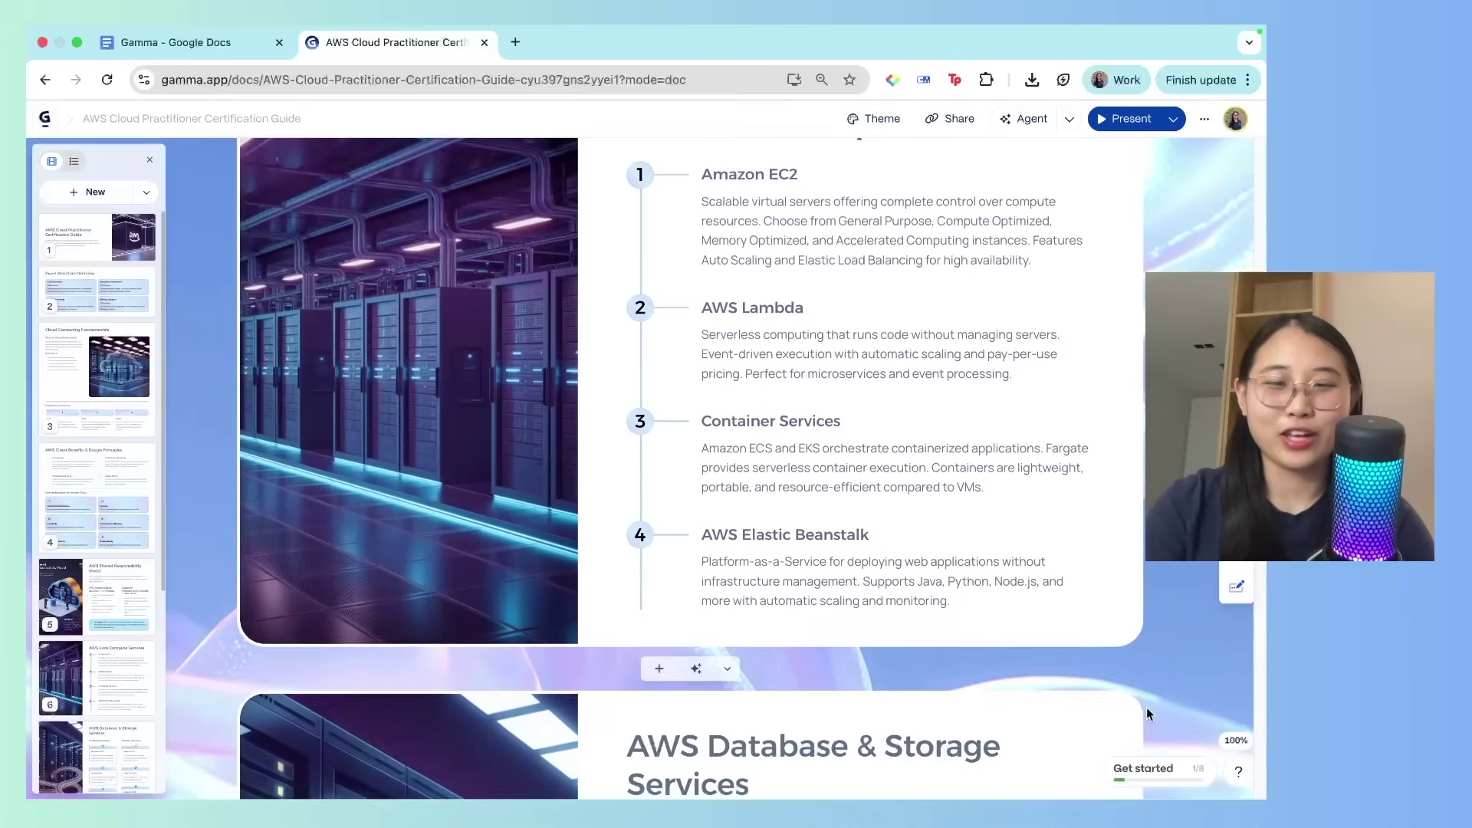
scroll(1147, 706, "up", 7)
scroll(1147, 707, "down", 13)
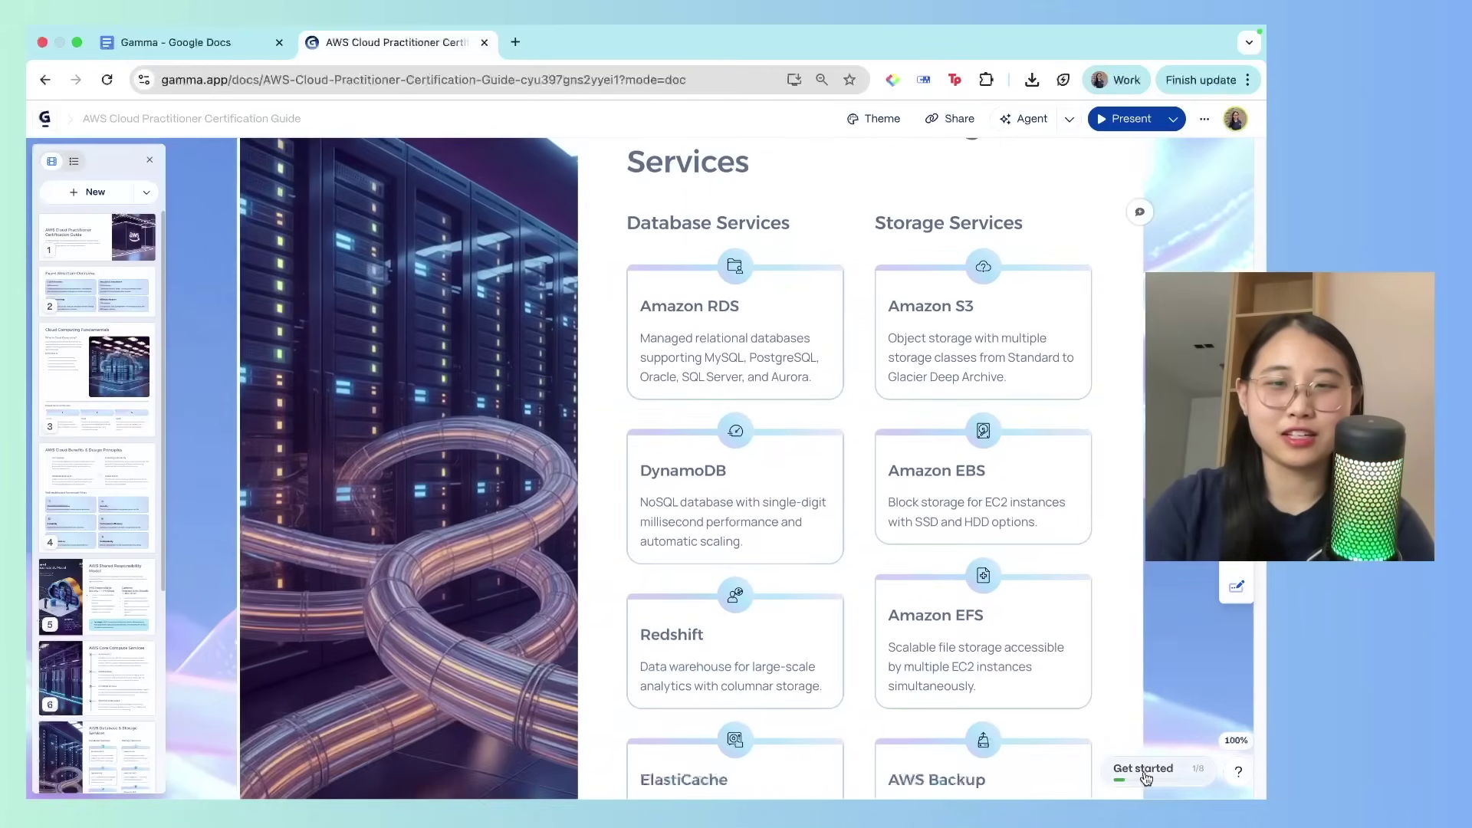
scroll(1147, 710, "down", 18)
scroll(1127, 586, "up", 2)
scroll(1126, 587, "down", 15)
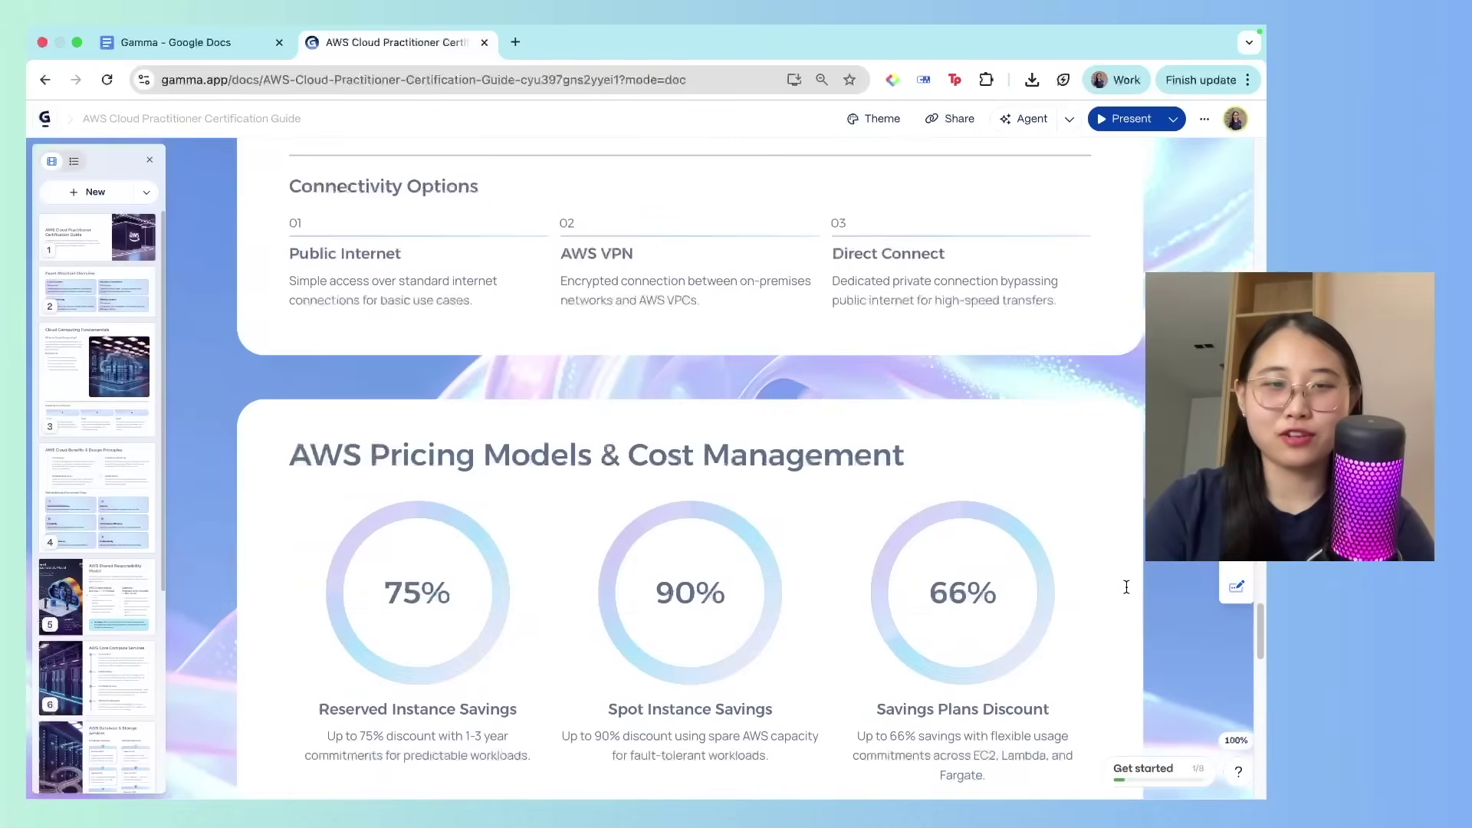
scroll(1126, 586, "down", 4)
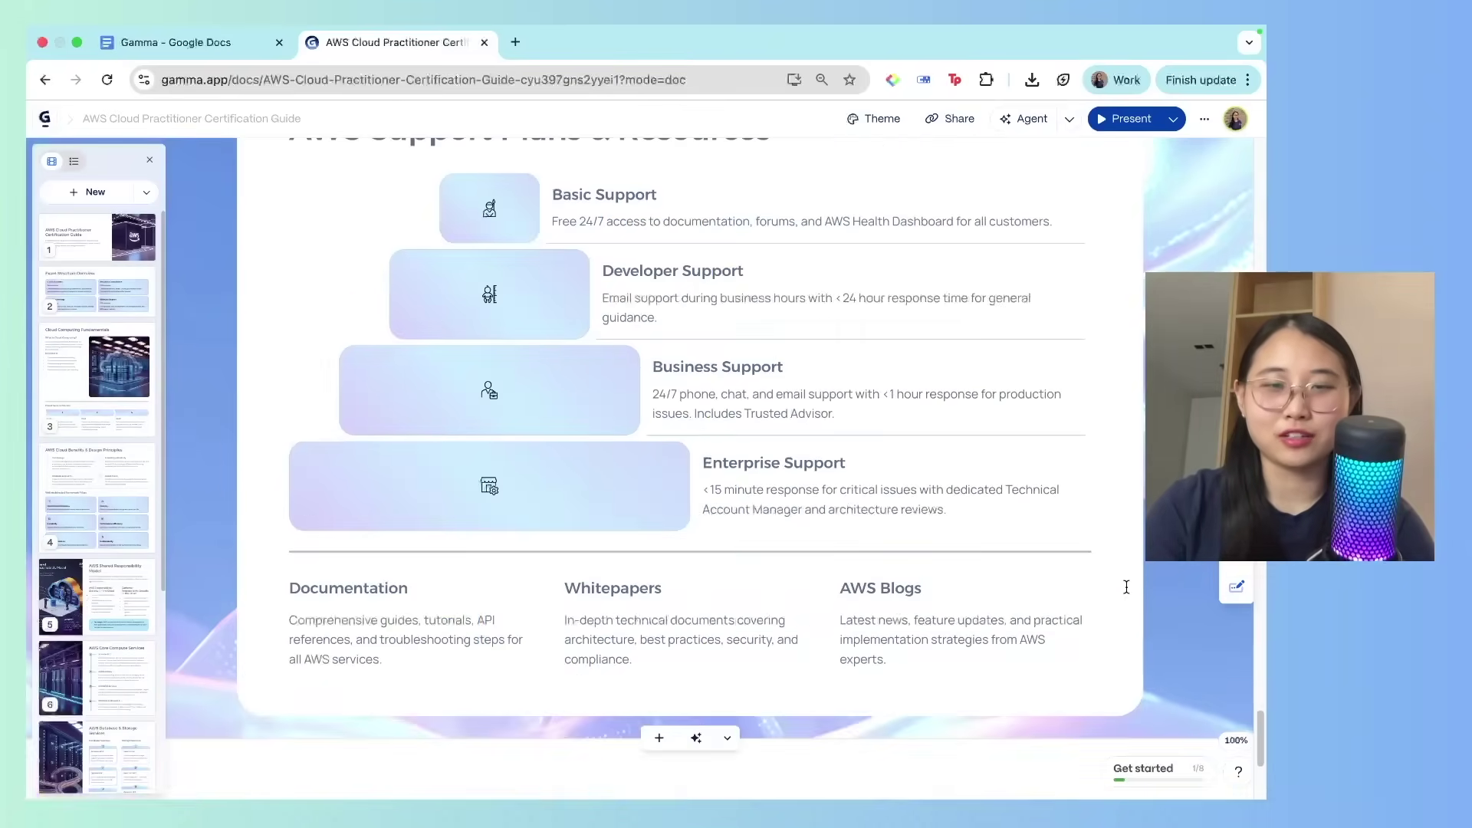
scroll(1119, 498, "up", 15)
scroll(1110, 406, "down", 4)
scroll(1110, 407, "down", 6)
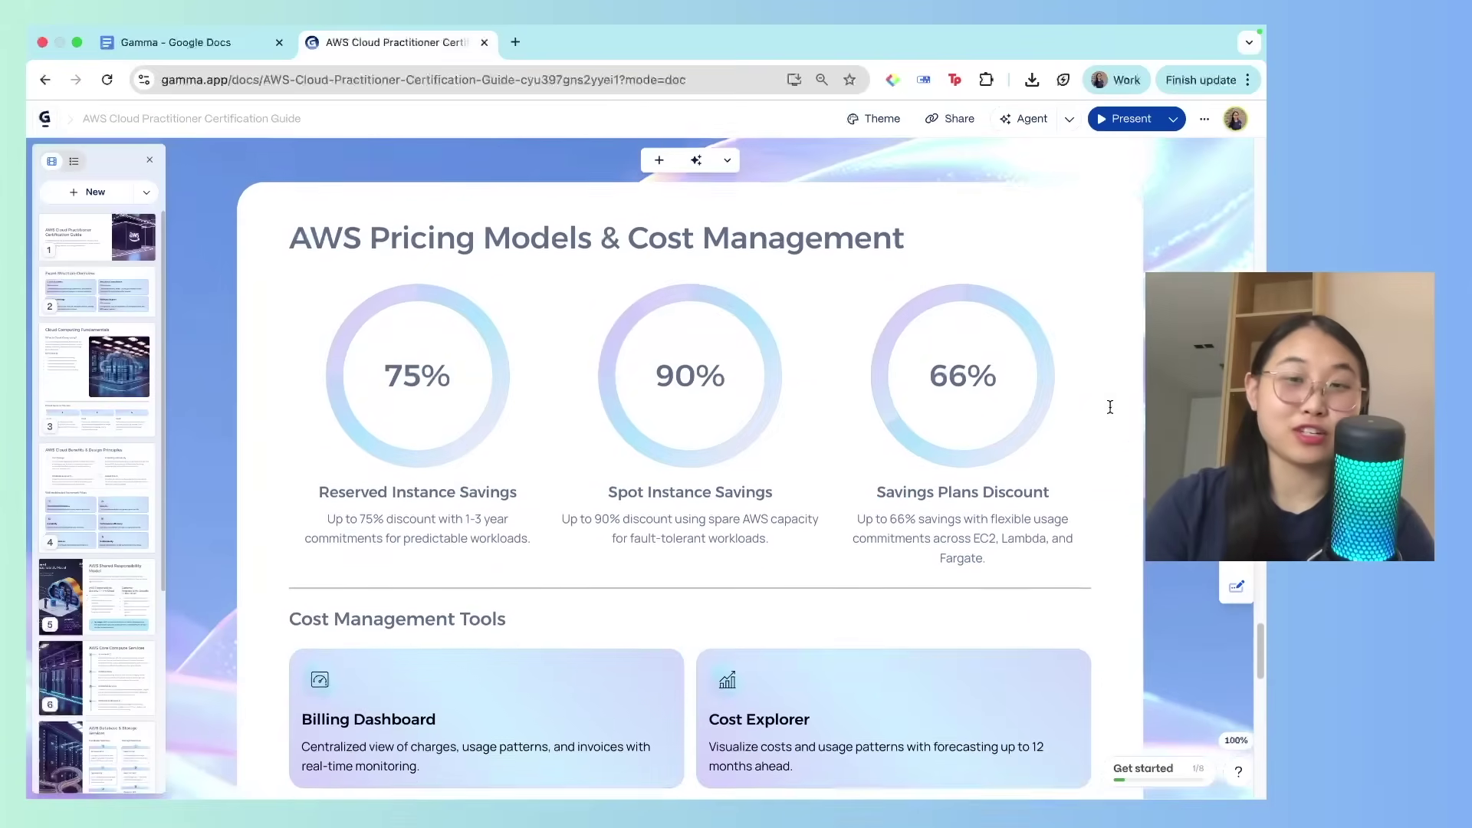
scroll(1110, 401, "down", 1)
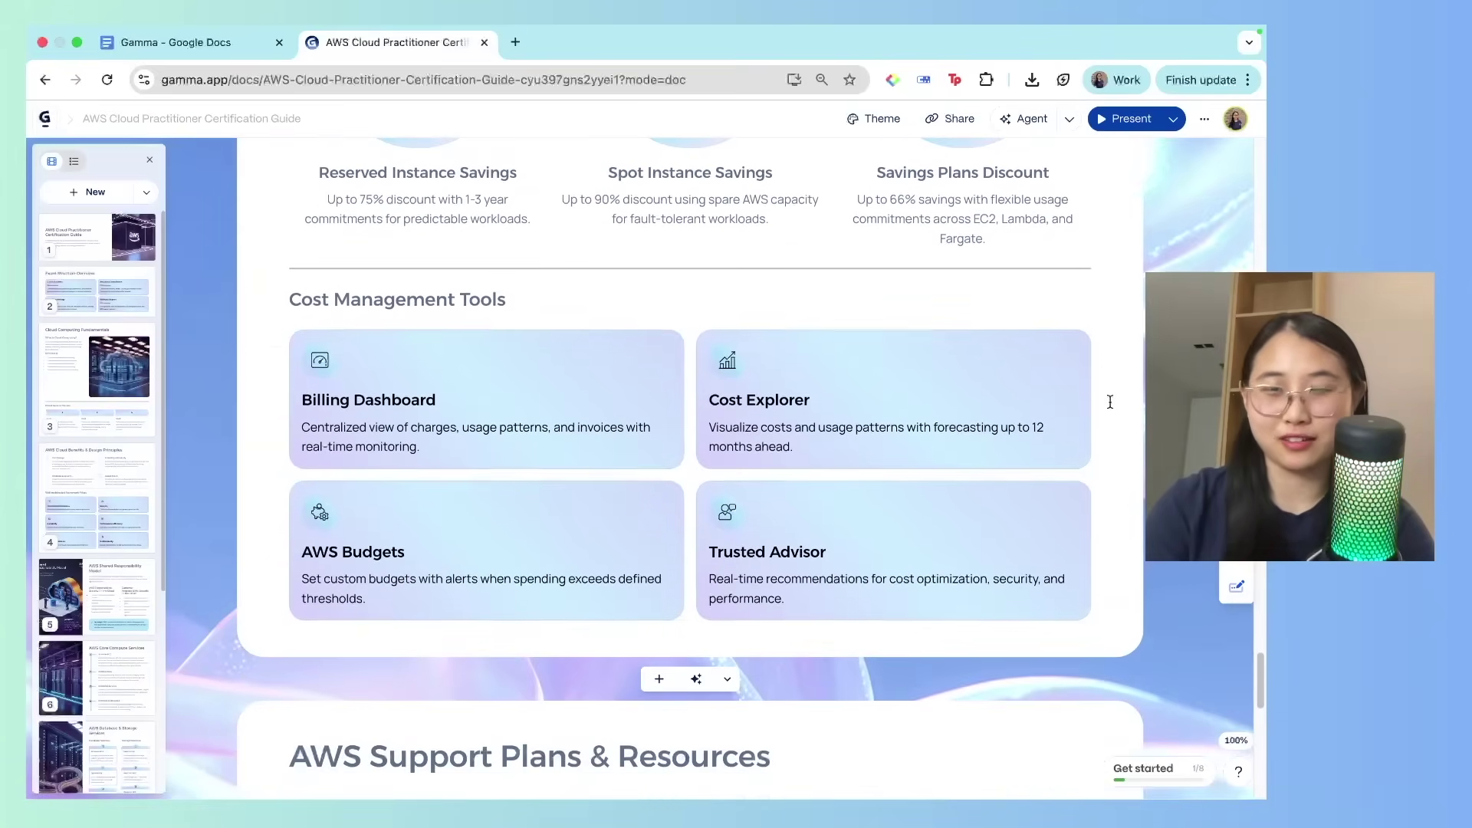
left_click(1018, 122)
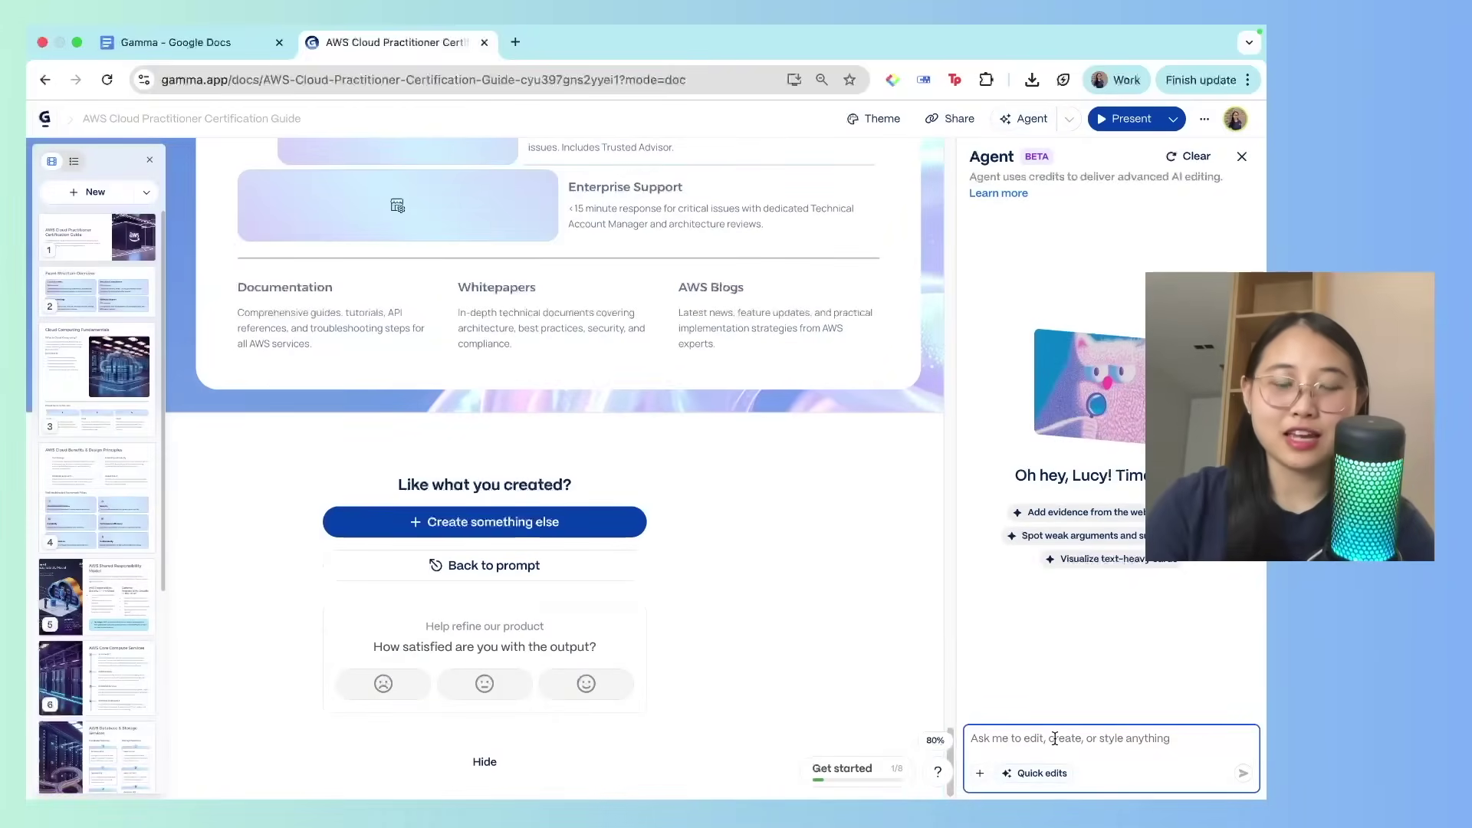
- Ask the agent to 'add 5 more slides to my presentation'
type("a")
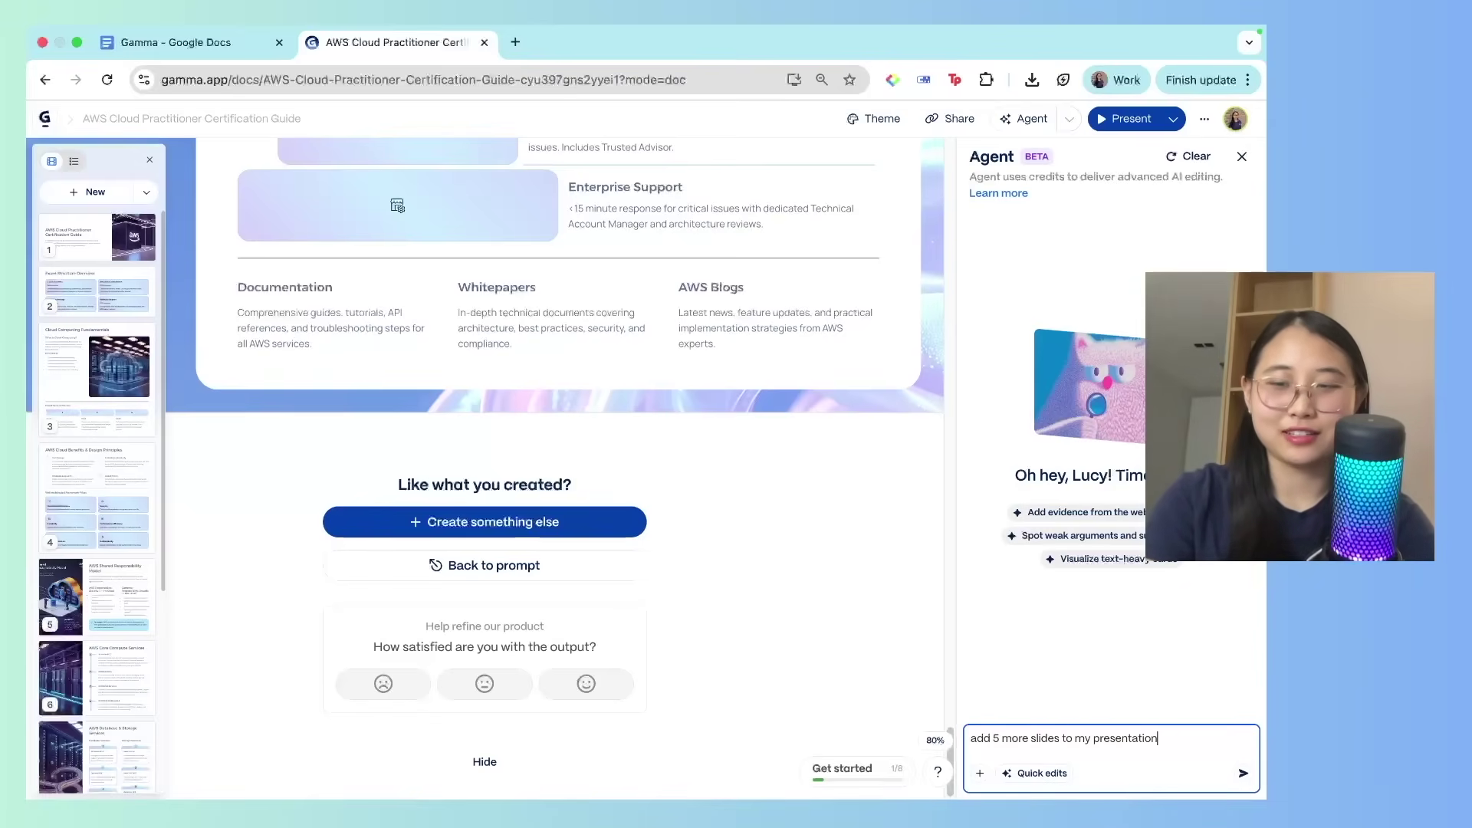
key("Return")
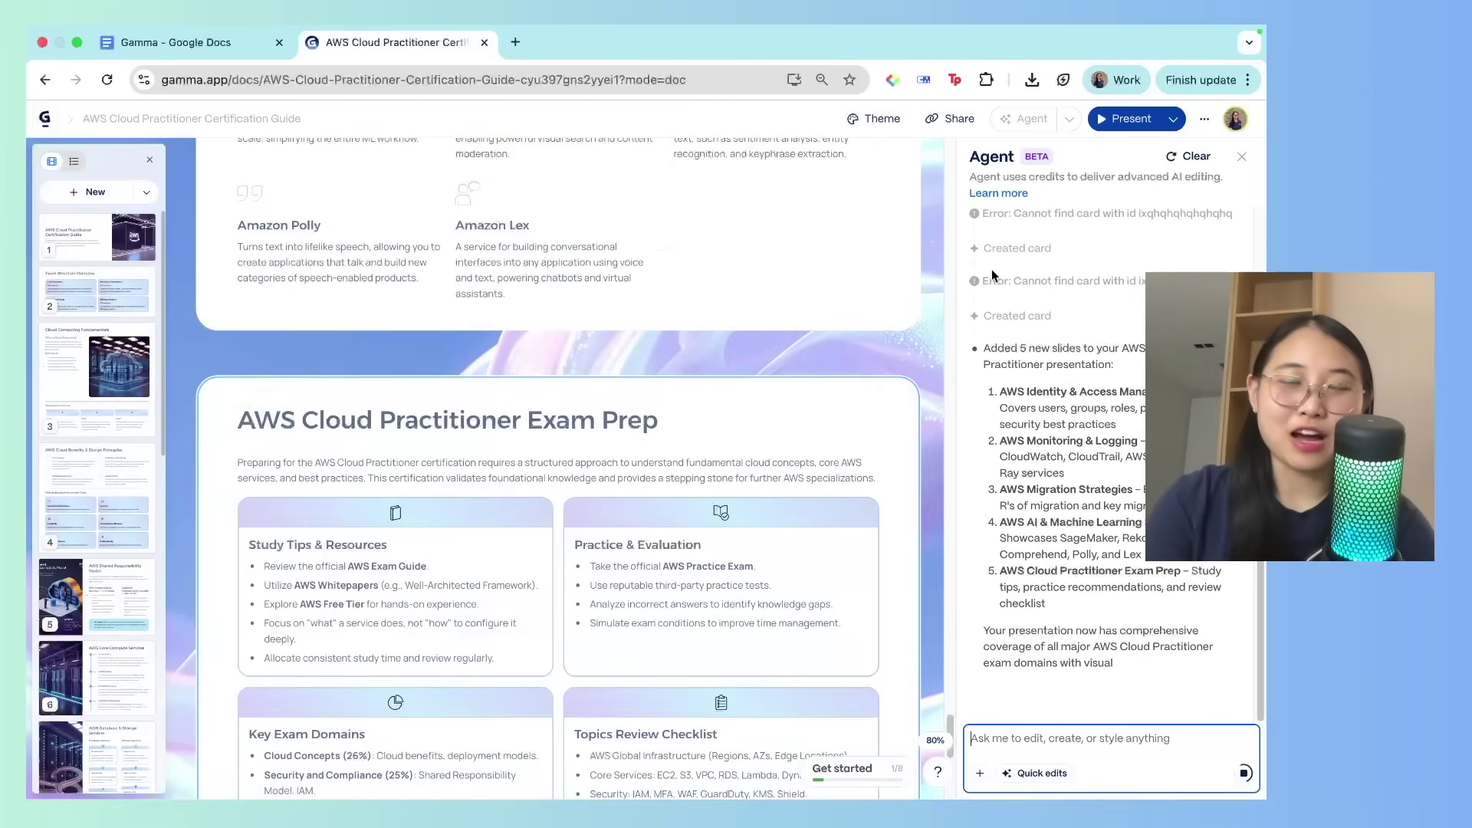
scroll(913, 361, "down", 5)
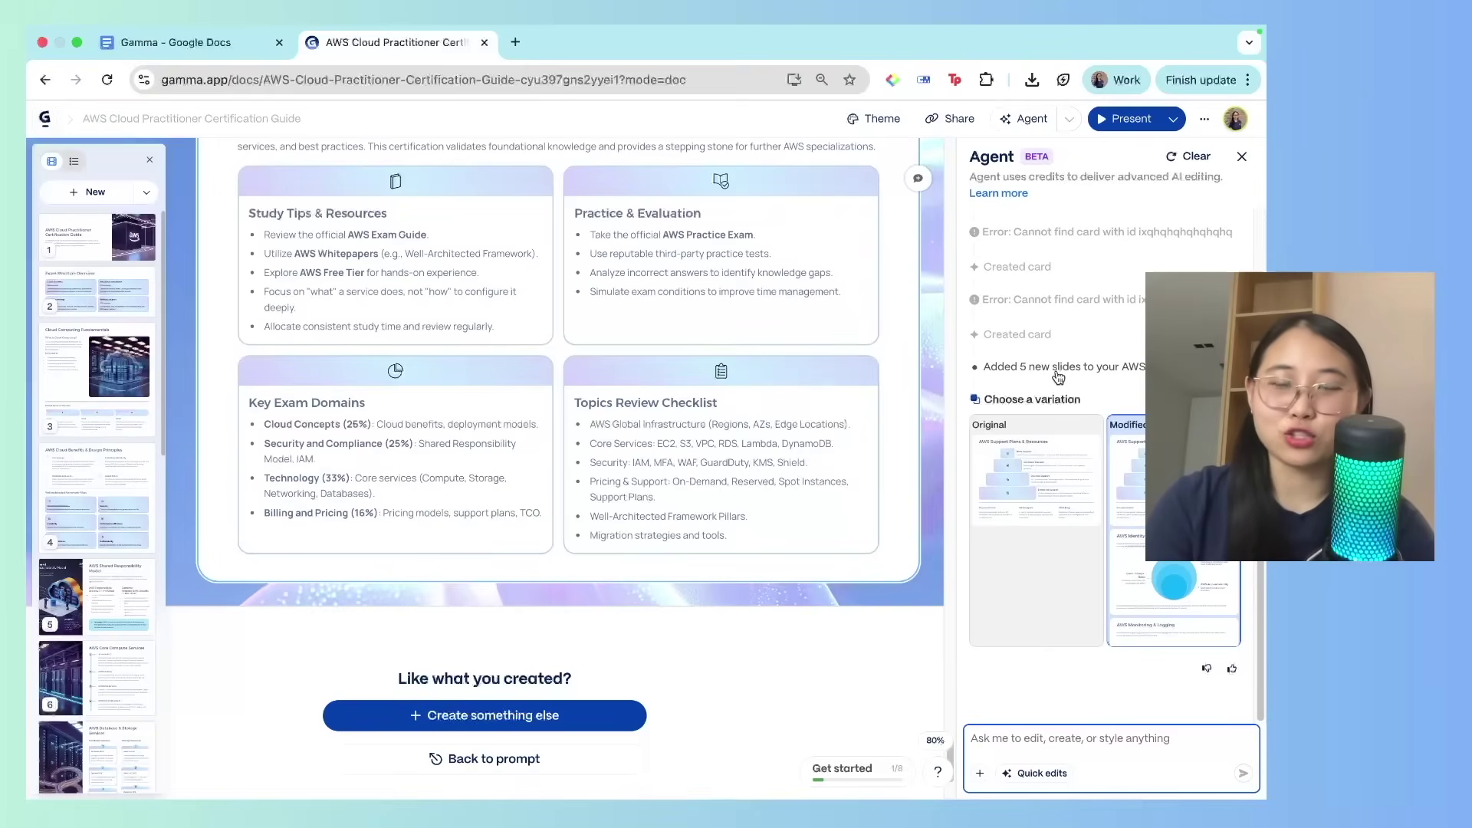
scroll(917, 460, "up", 1)
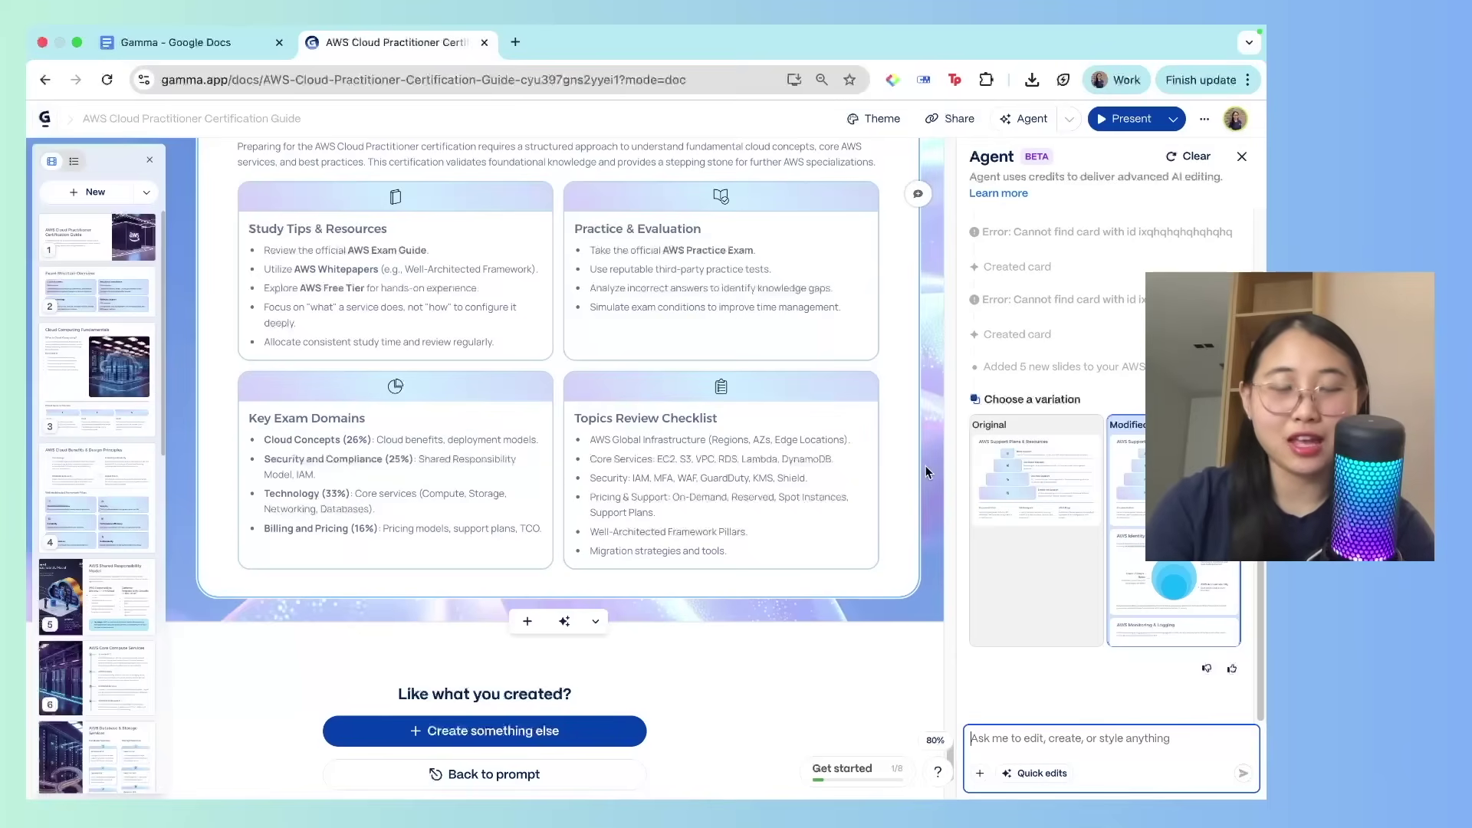
scroll(929, 462, "up", 15)
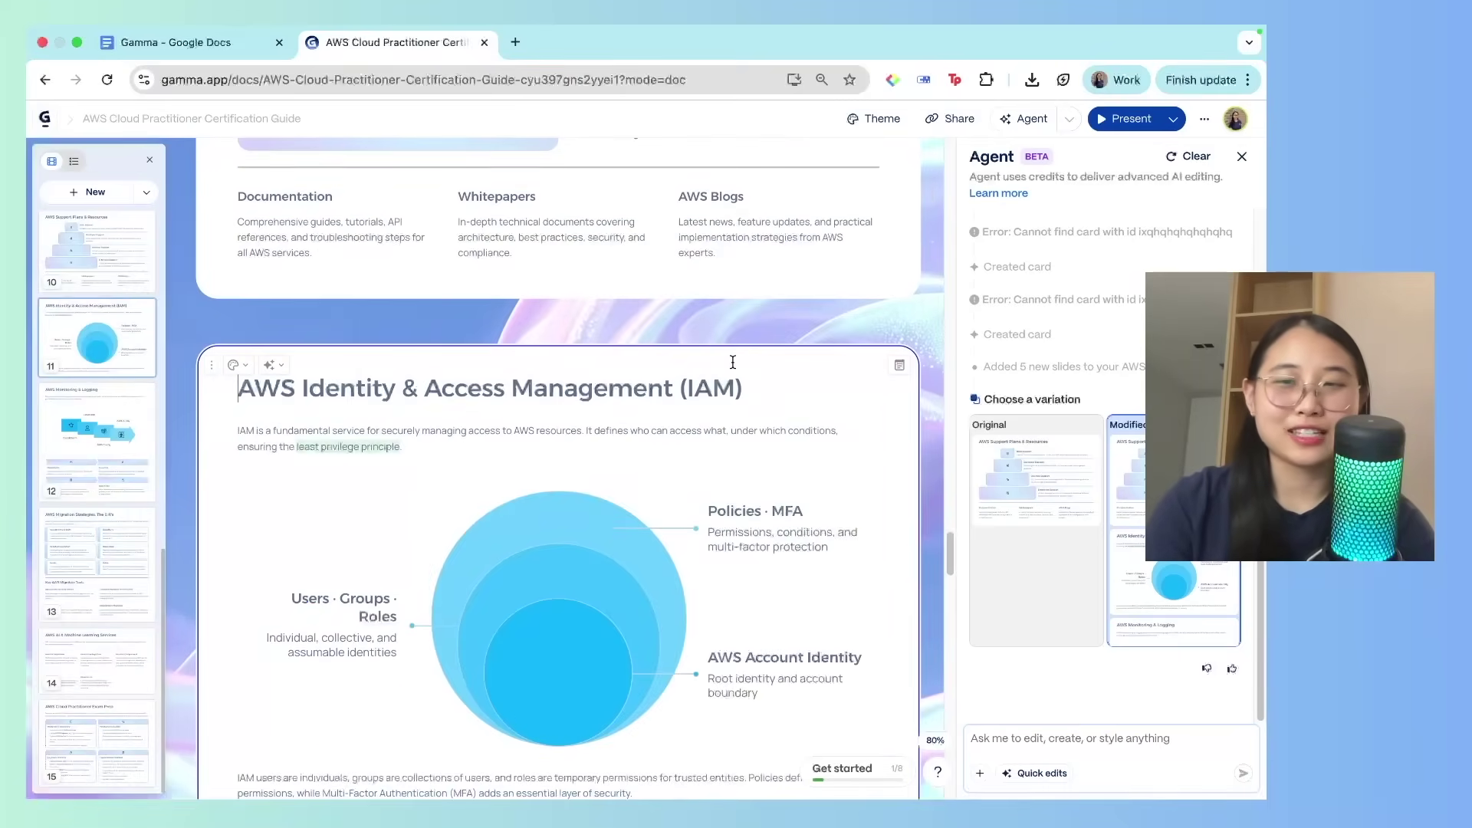
scroll(732, 362, "down", 5)
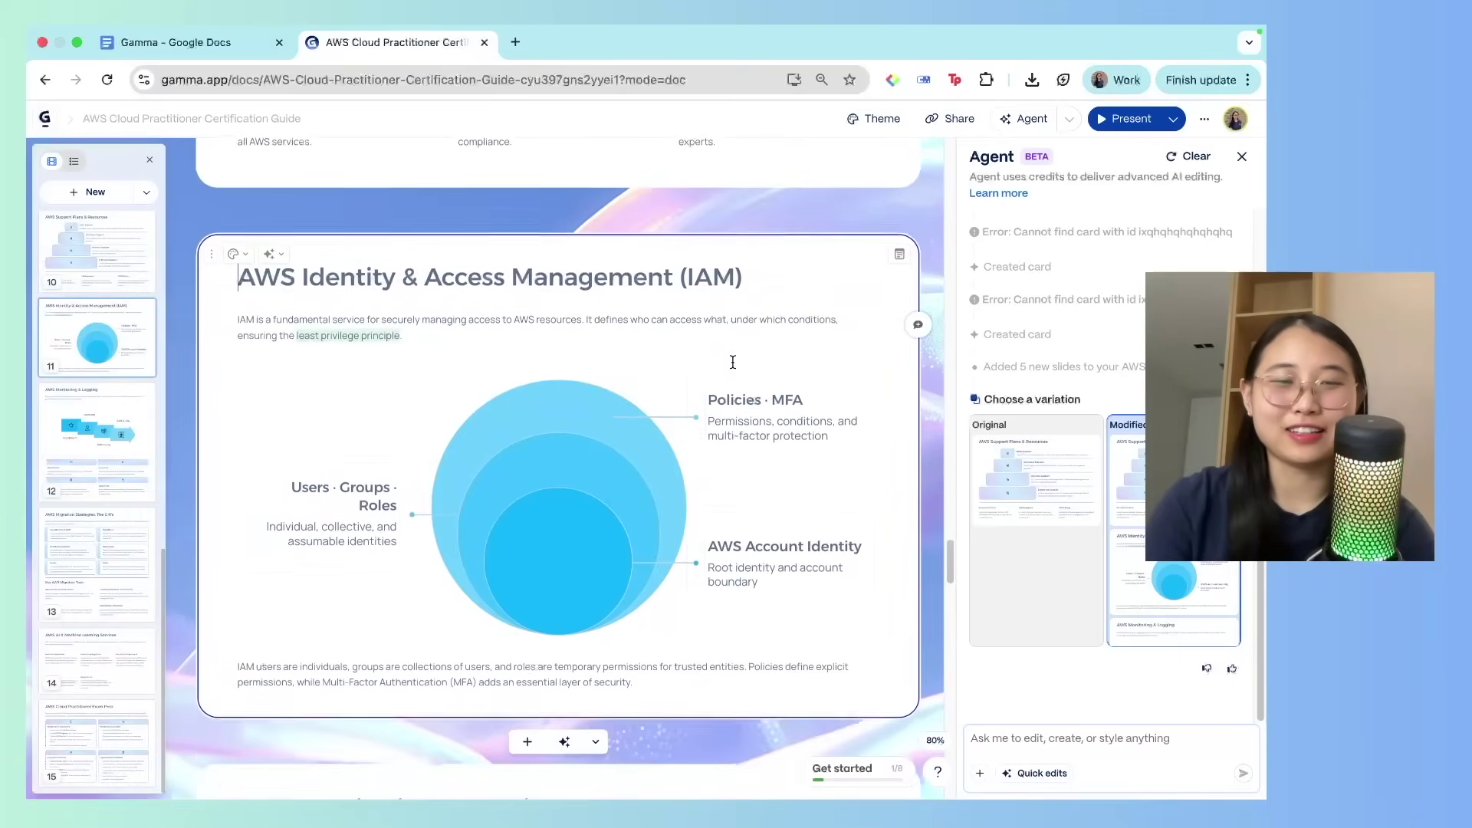
scroll(732, 362, "down", 10)
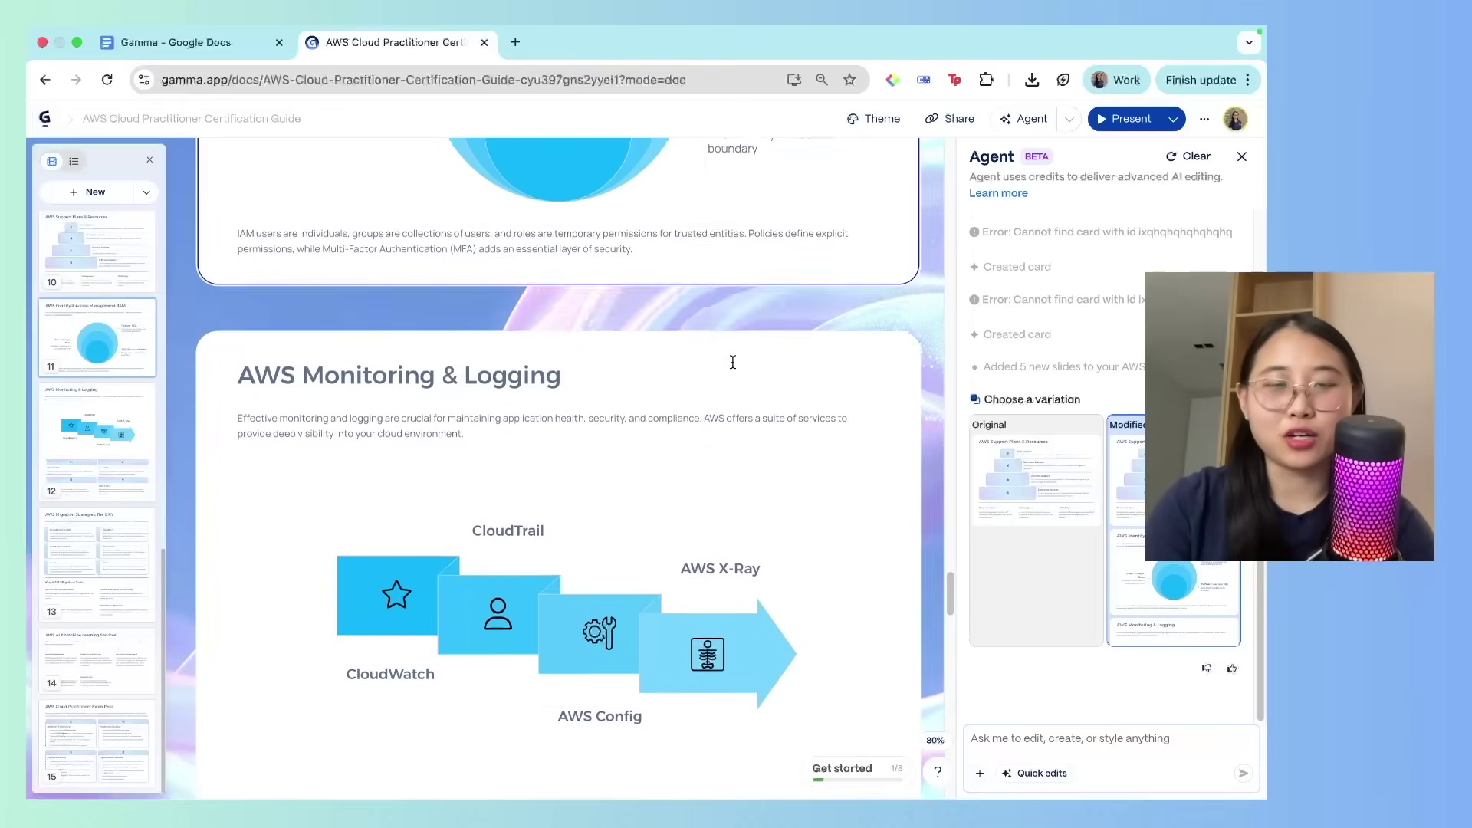
scroll(732, 367, "down", 20)
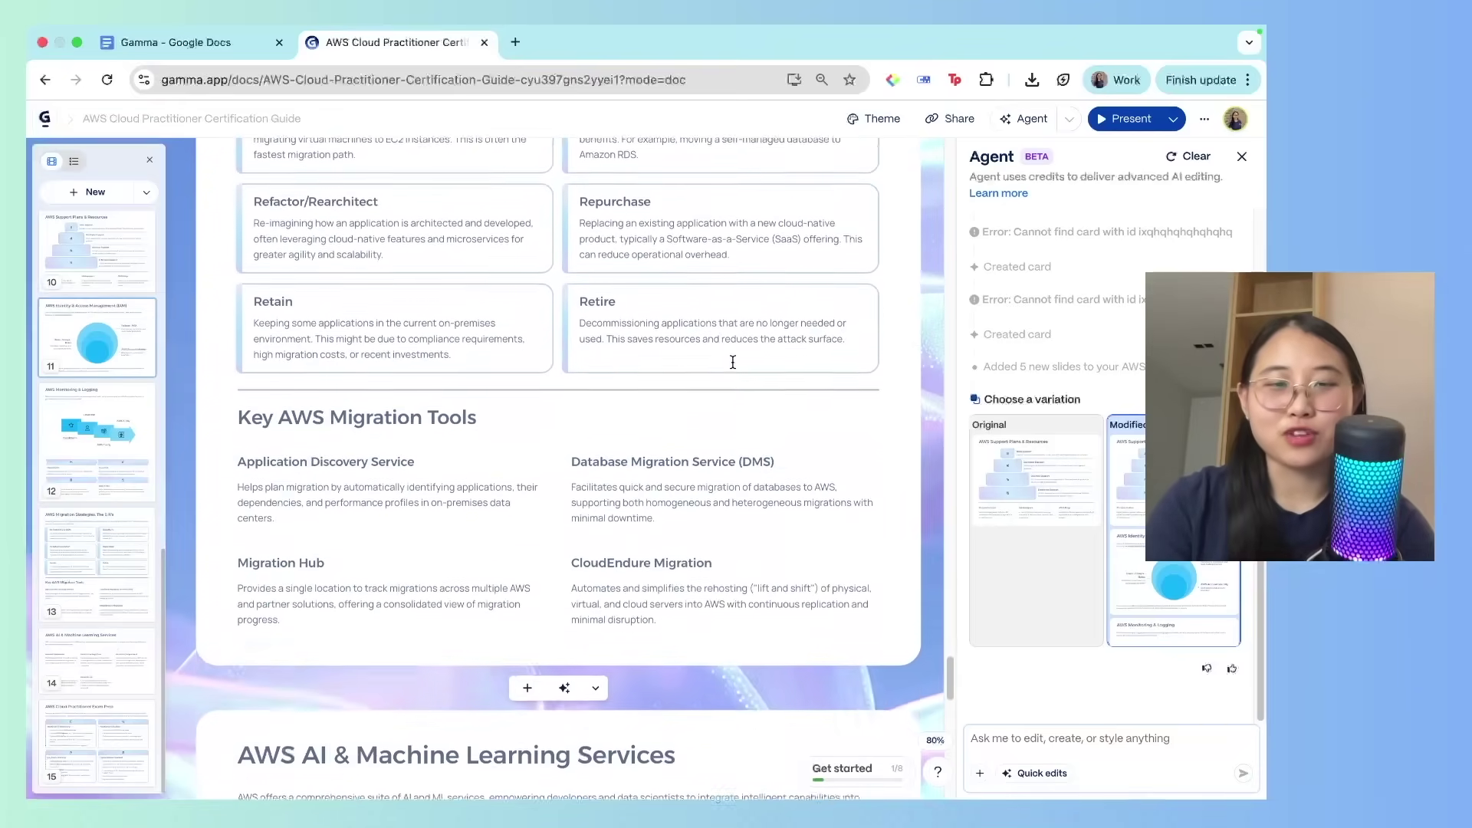
scroll(638, 598, "down", 4)
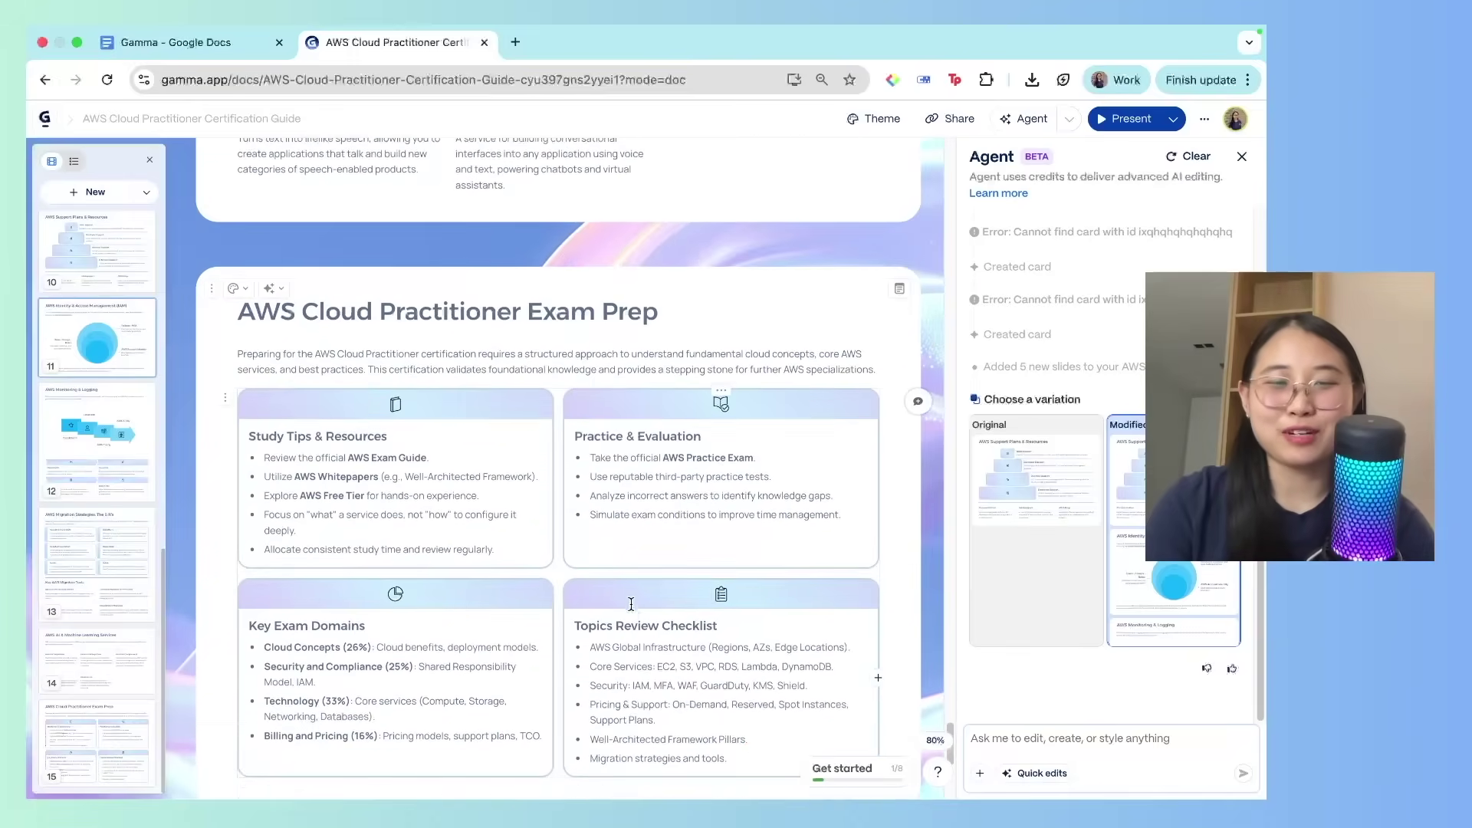
scroll(632, 609, "down", 1)
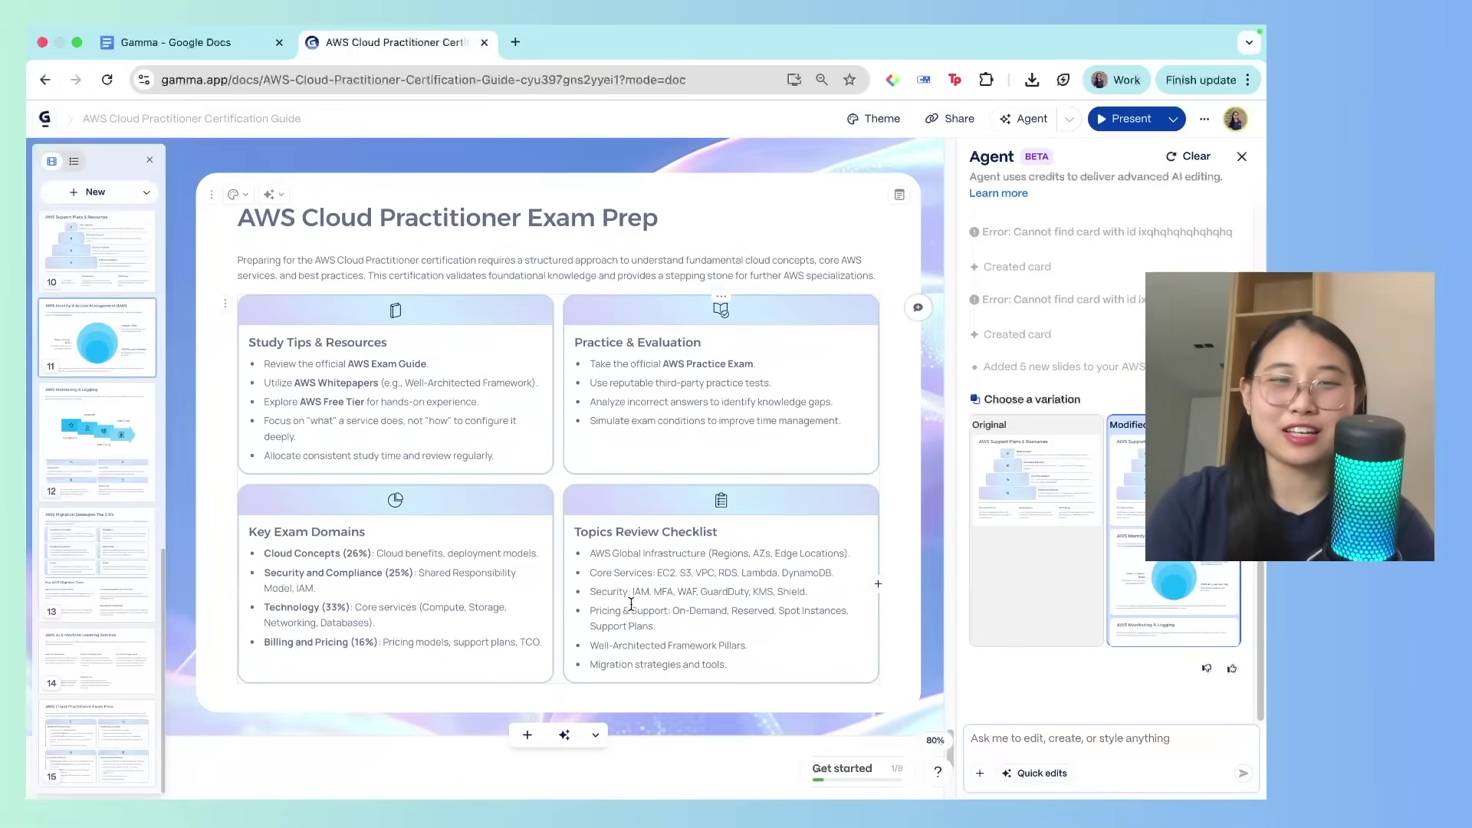
scroll(771, 591, "up", 10)
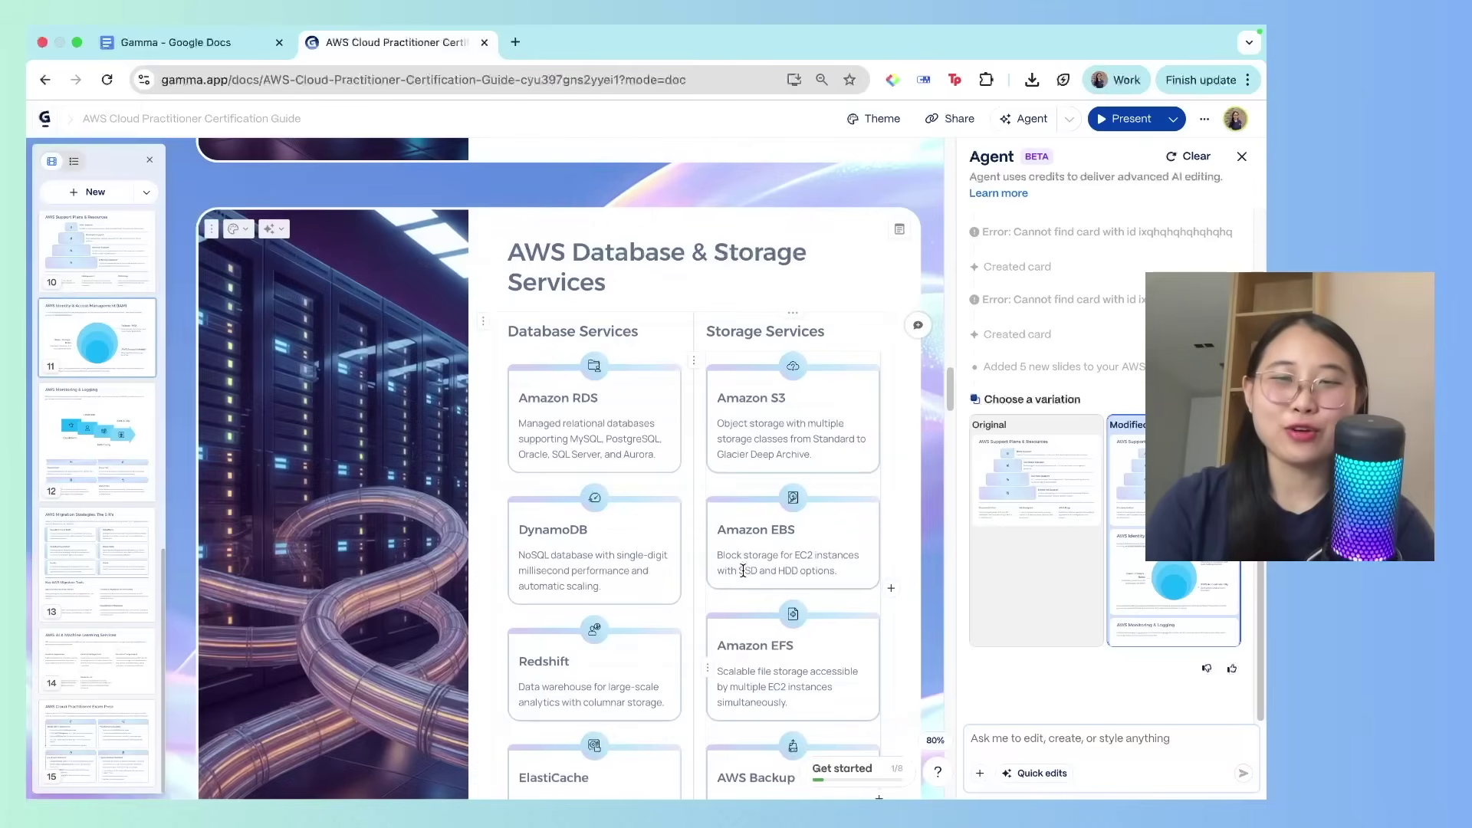
scroll(743, 571, "down", 2)
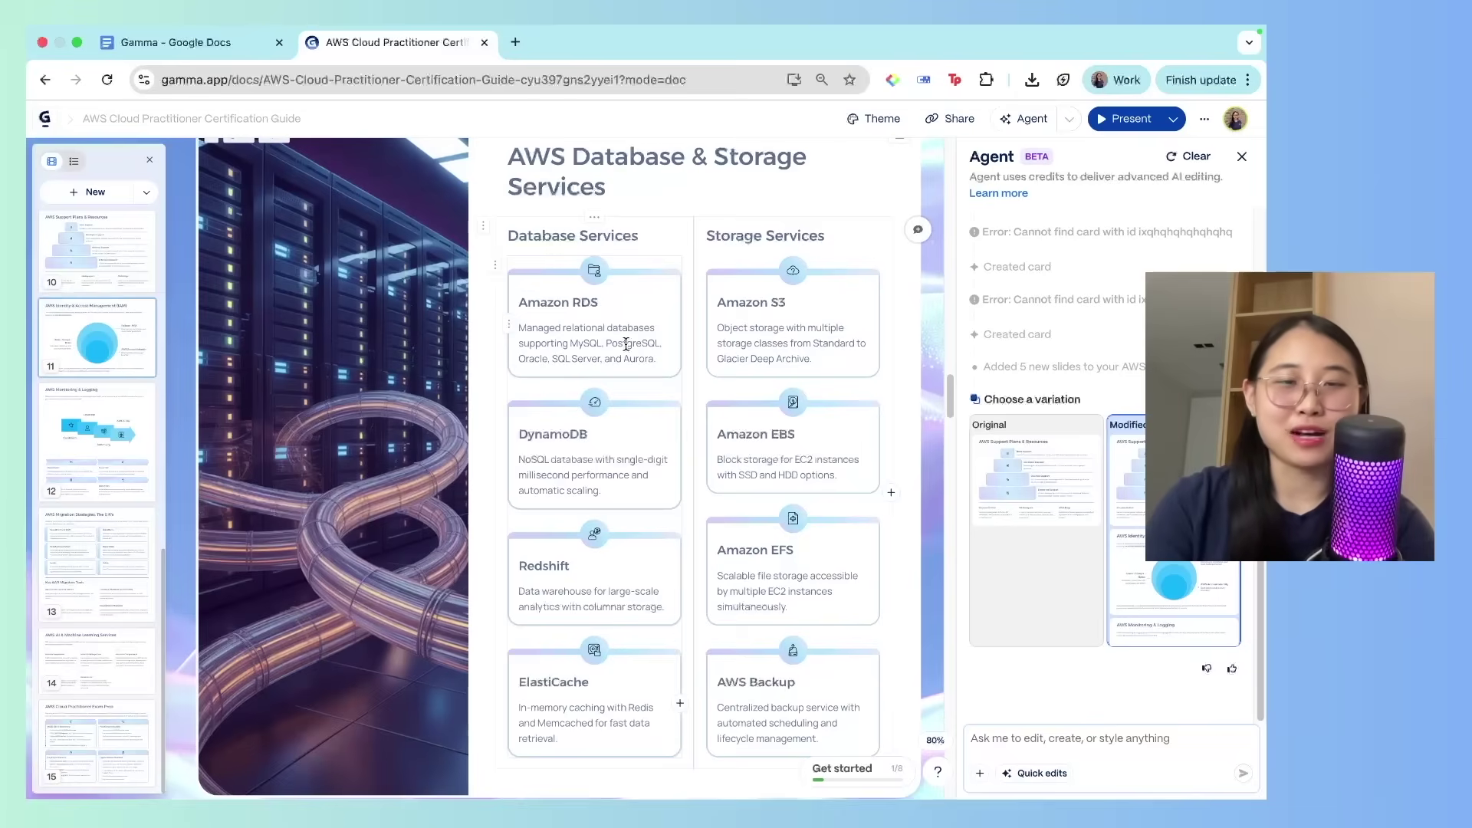
- Ask the agent to 'create a new slide that compares the major AWS database services'
scroll(626, 344, "down", 1)
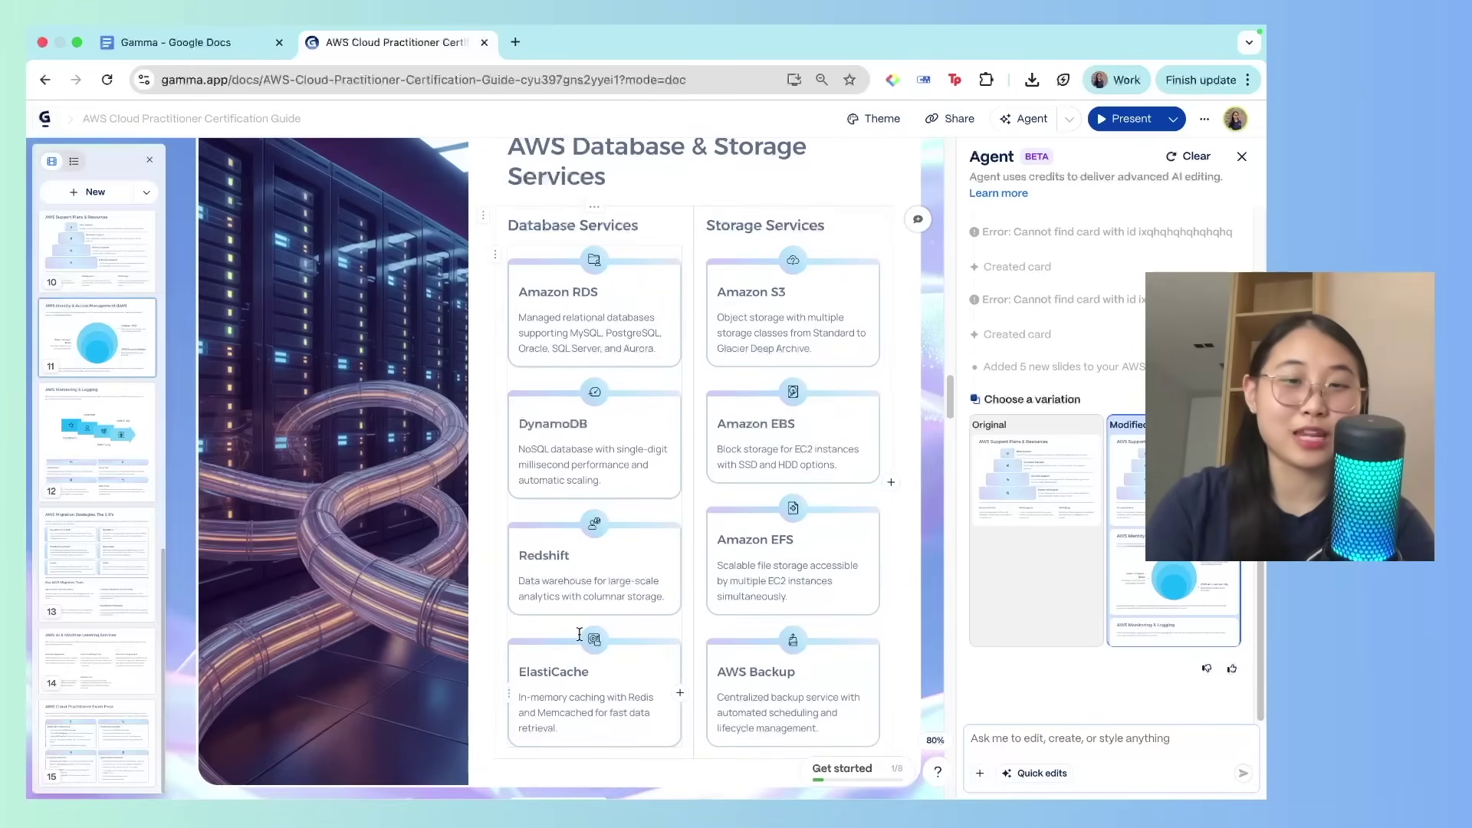
scroll(880, 639, "down", 3)
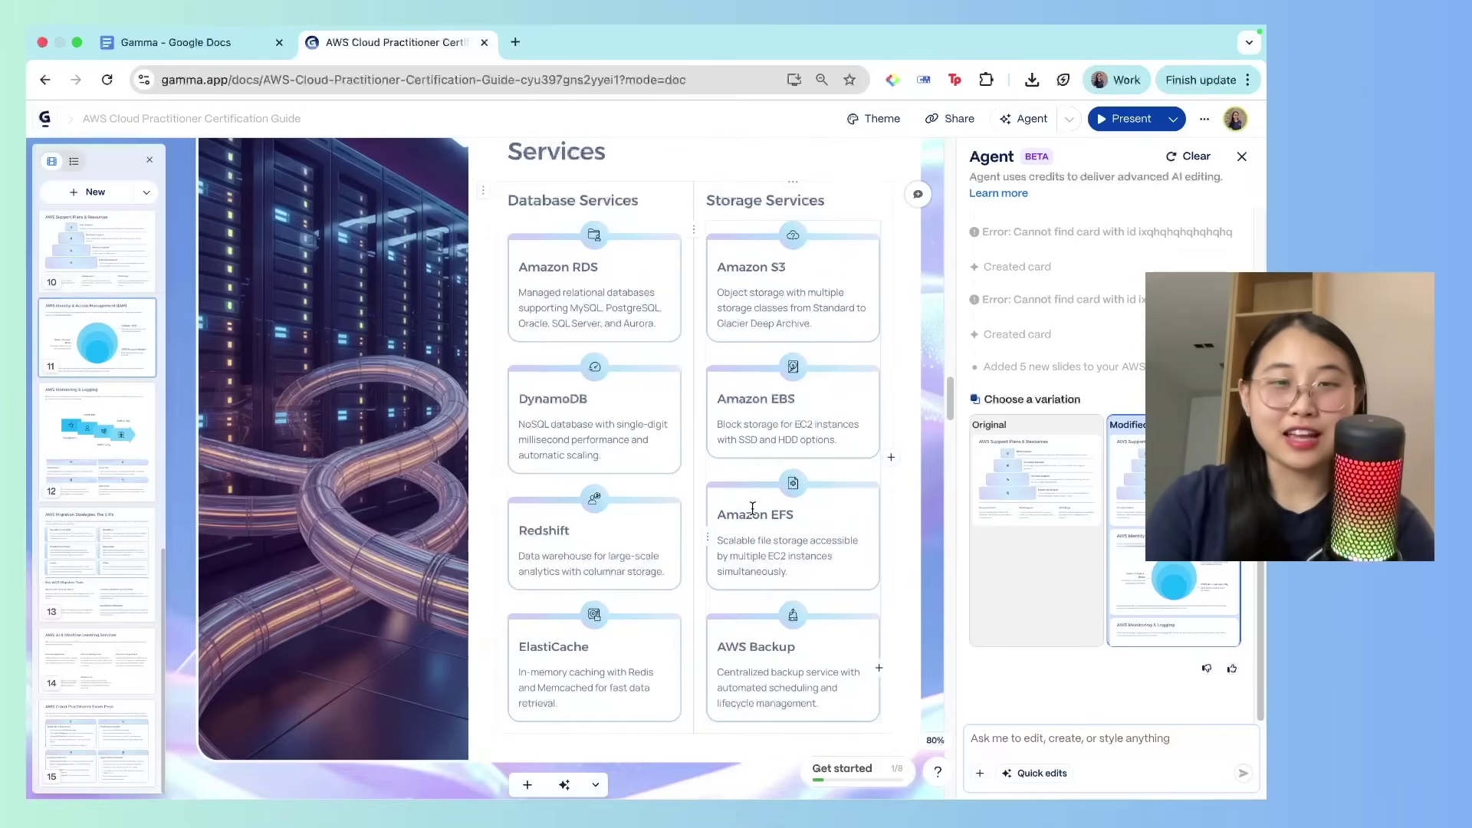
scroll(752, 508, "up", 5)
left_click(1017, 739)
type("c")
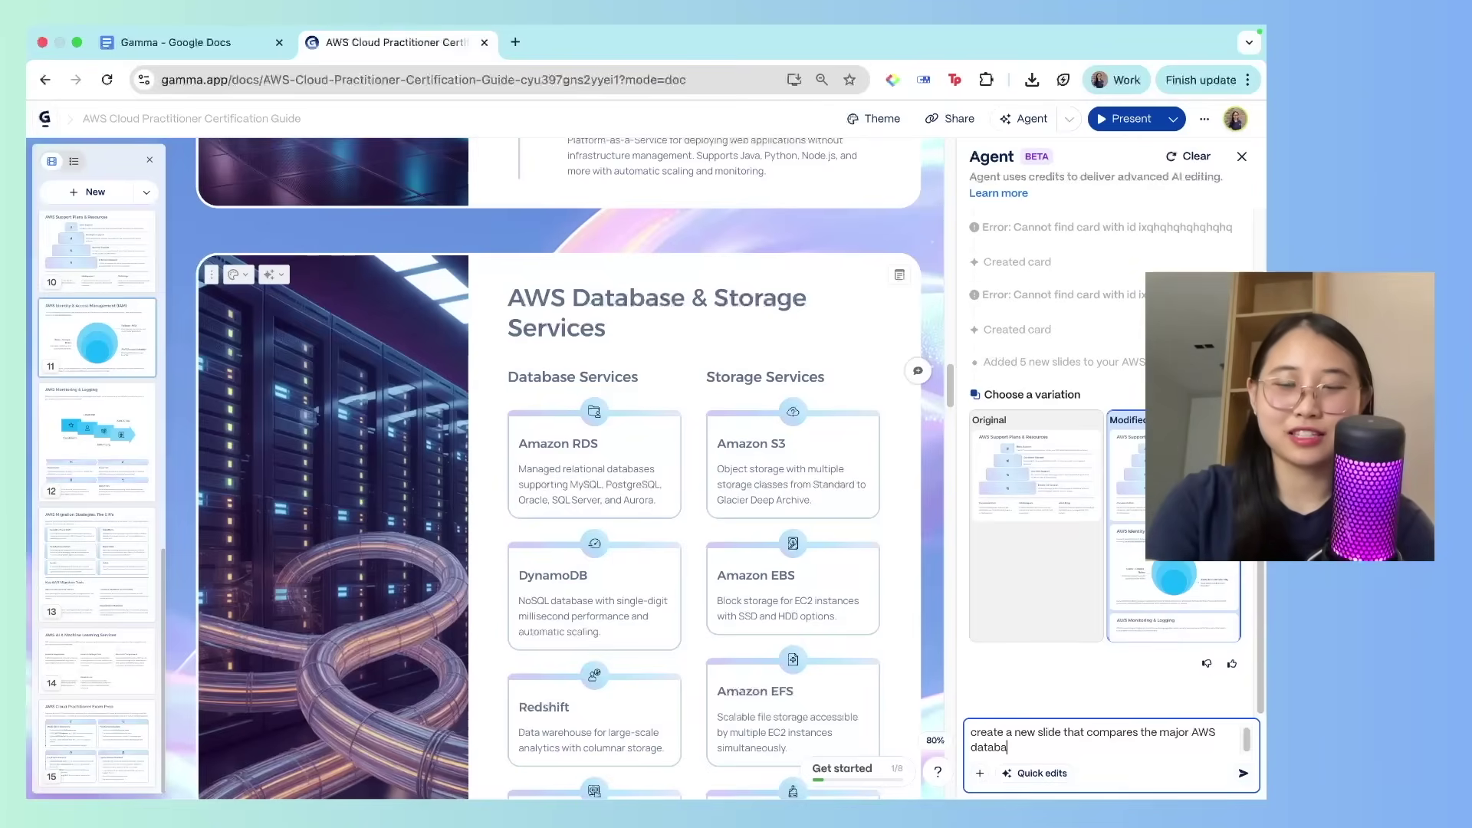
type("se services")
key("Return")
scroll(897, 659, "down", 2)
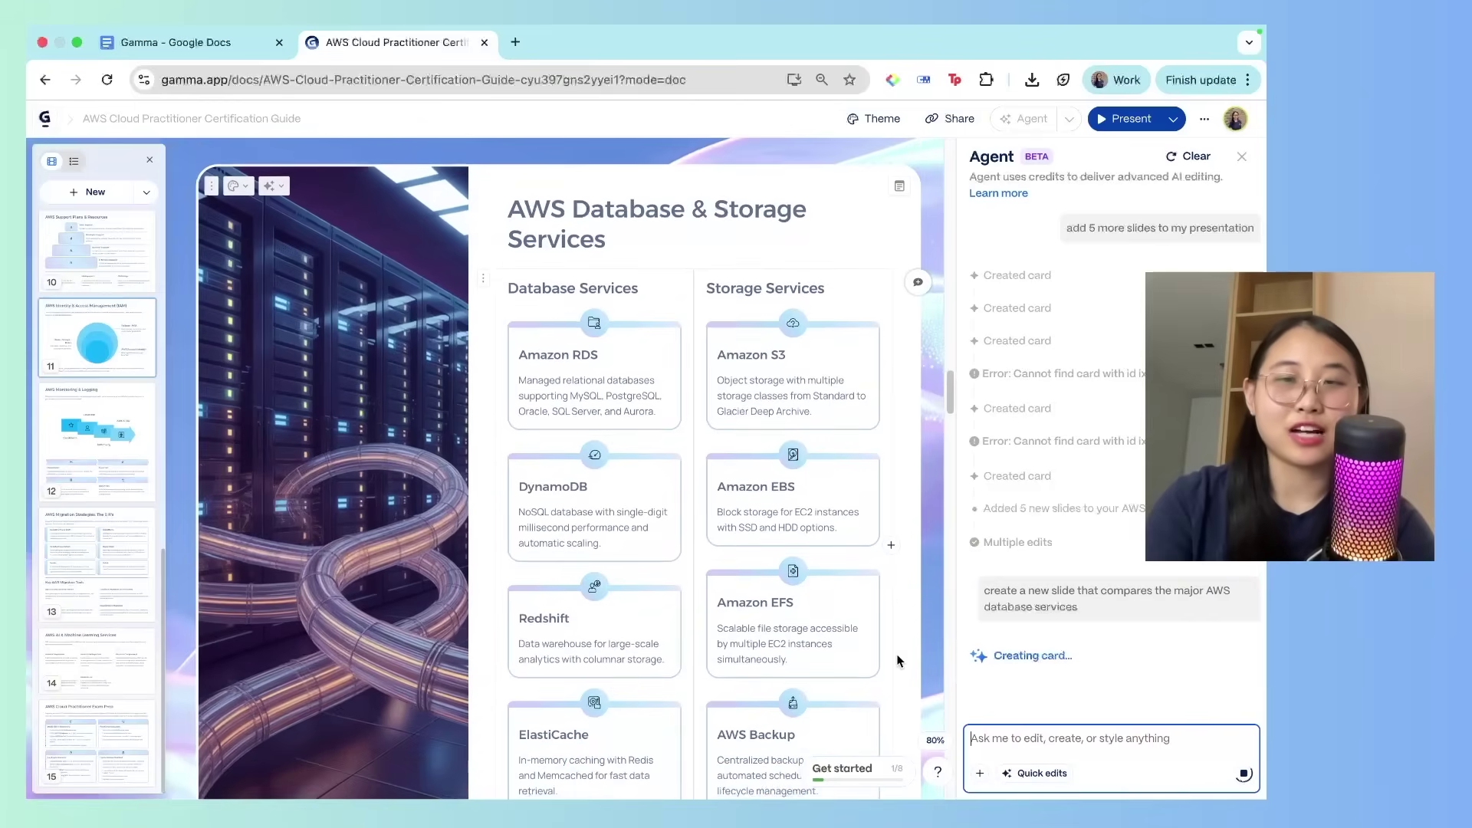
scroll(900, 660, "down", 1)
scroll(901, 661, "down", 1)
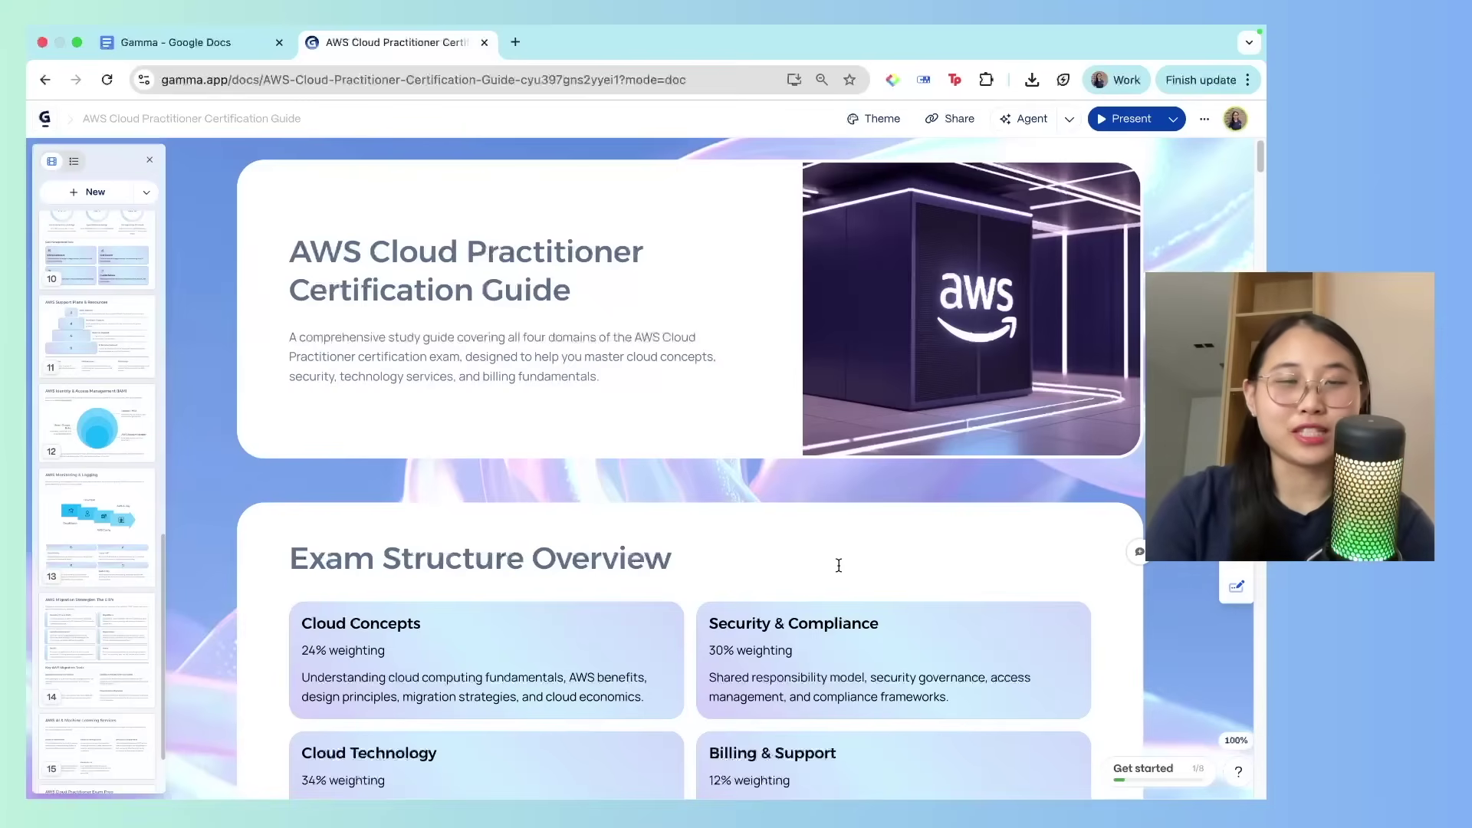
scroll(838, 565, "down", 5)
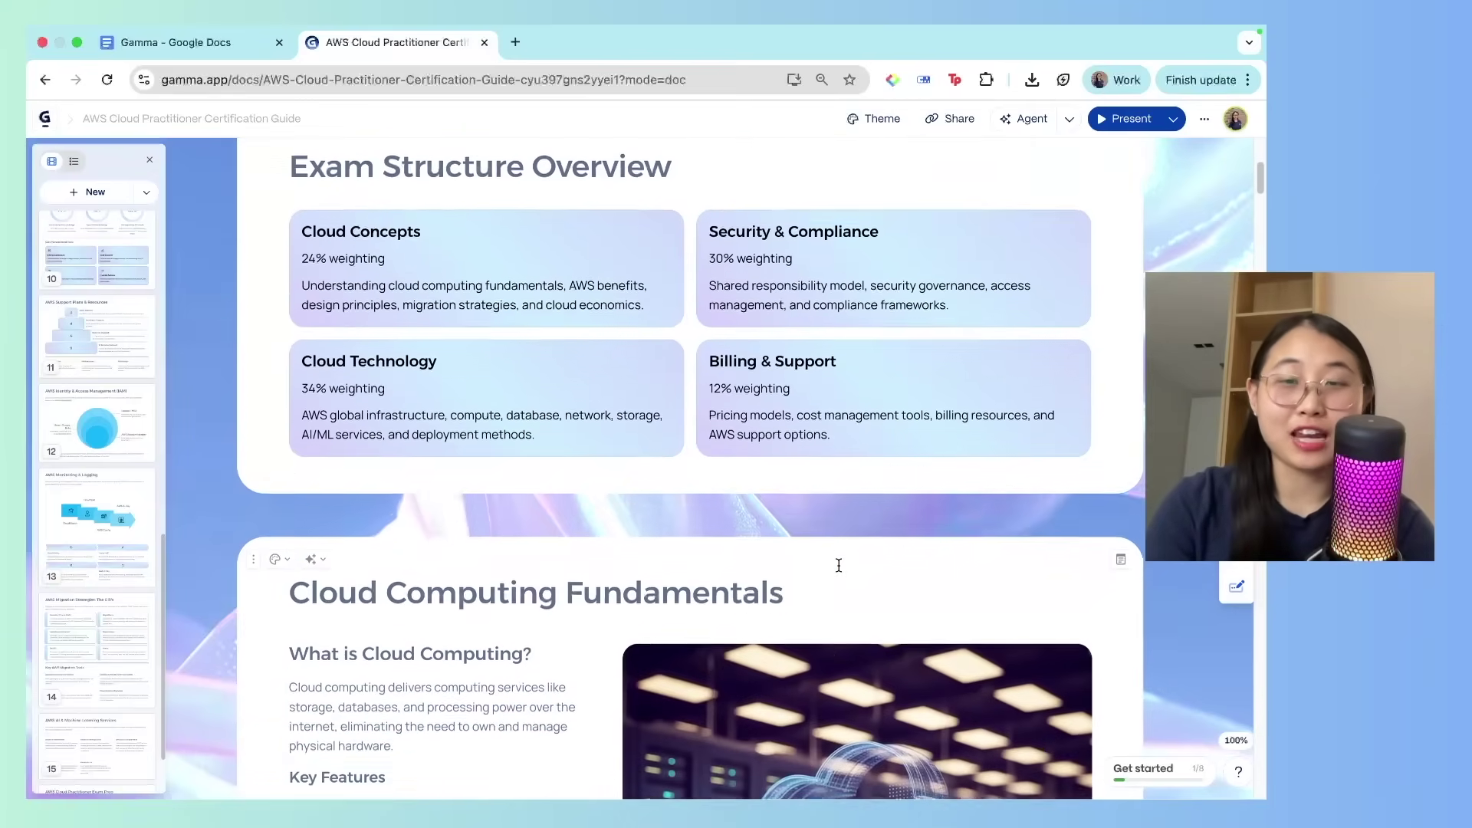
scroll(839, 565, "down", 10)
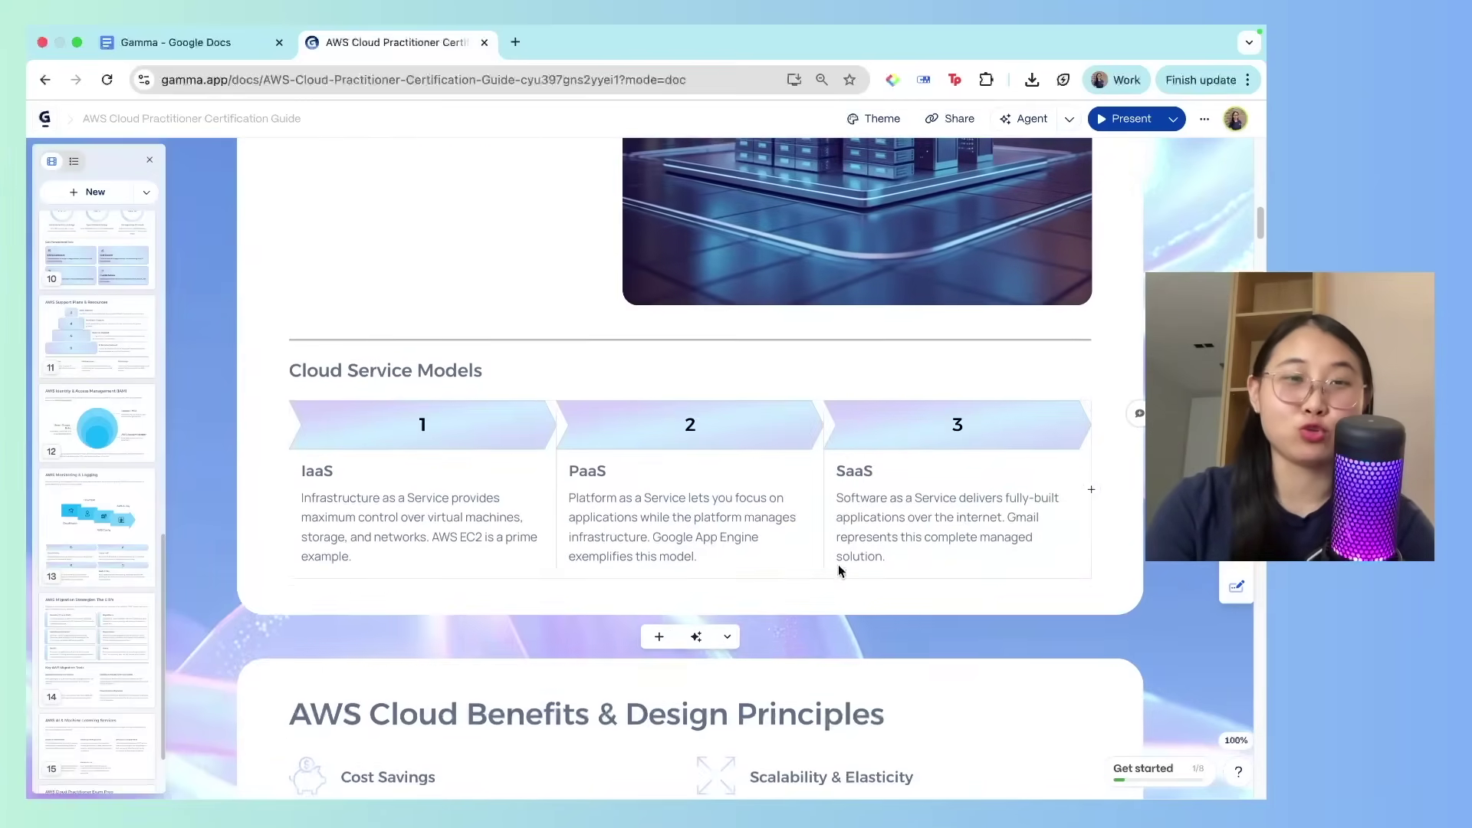
scroll(838, 565, "down", 2)
scroll(838, 565, "down", 3)
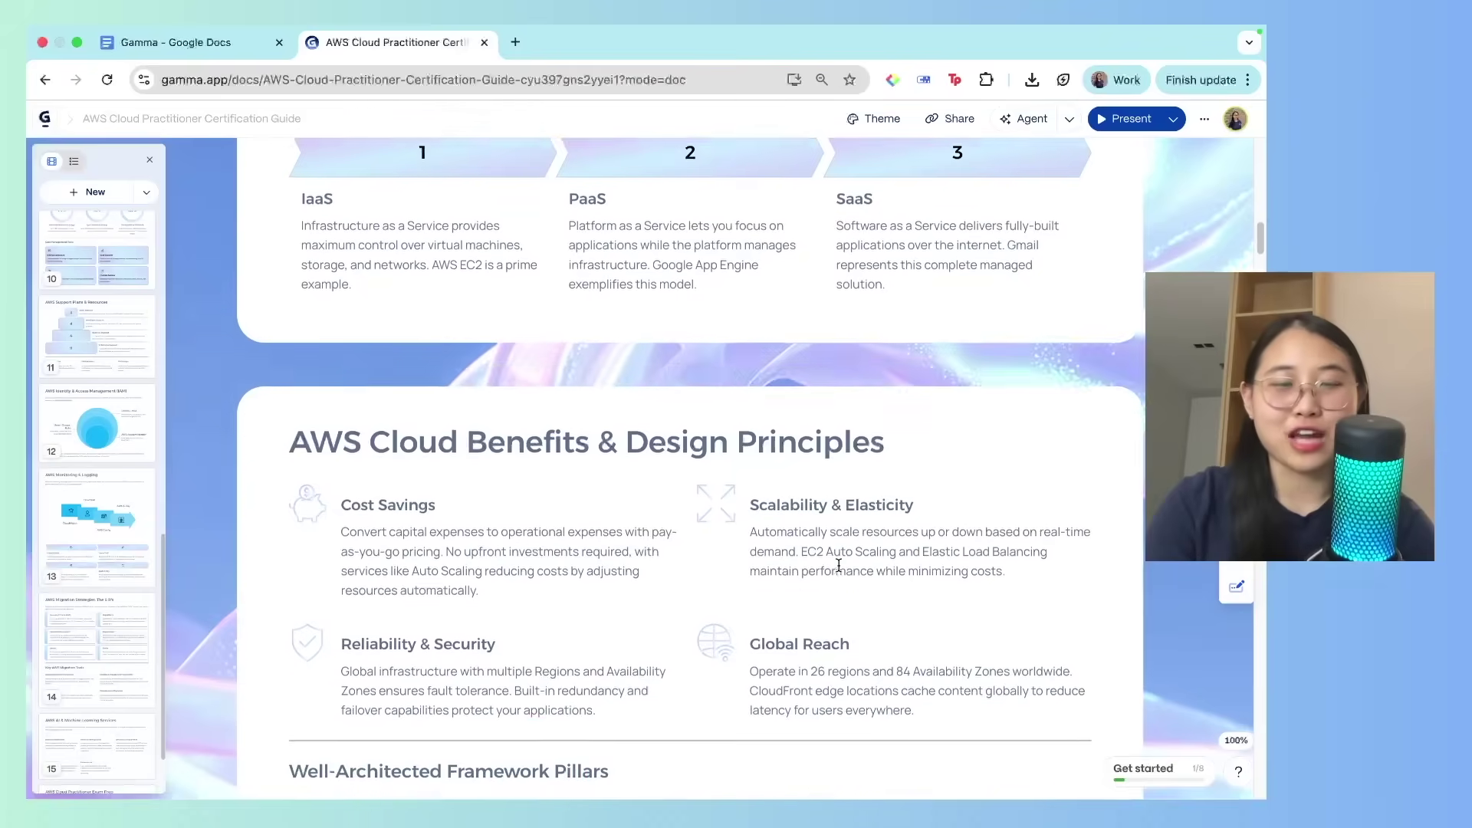
scroll(838, 565, "down", 2)
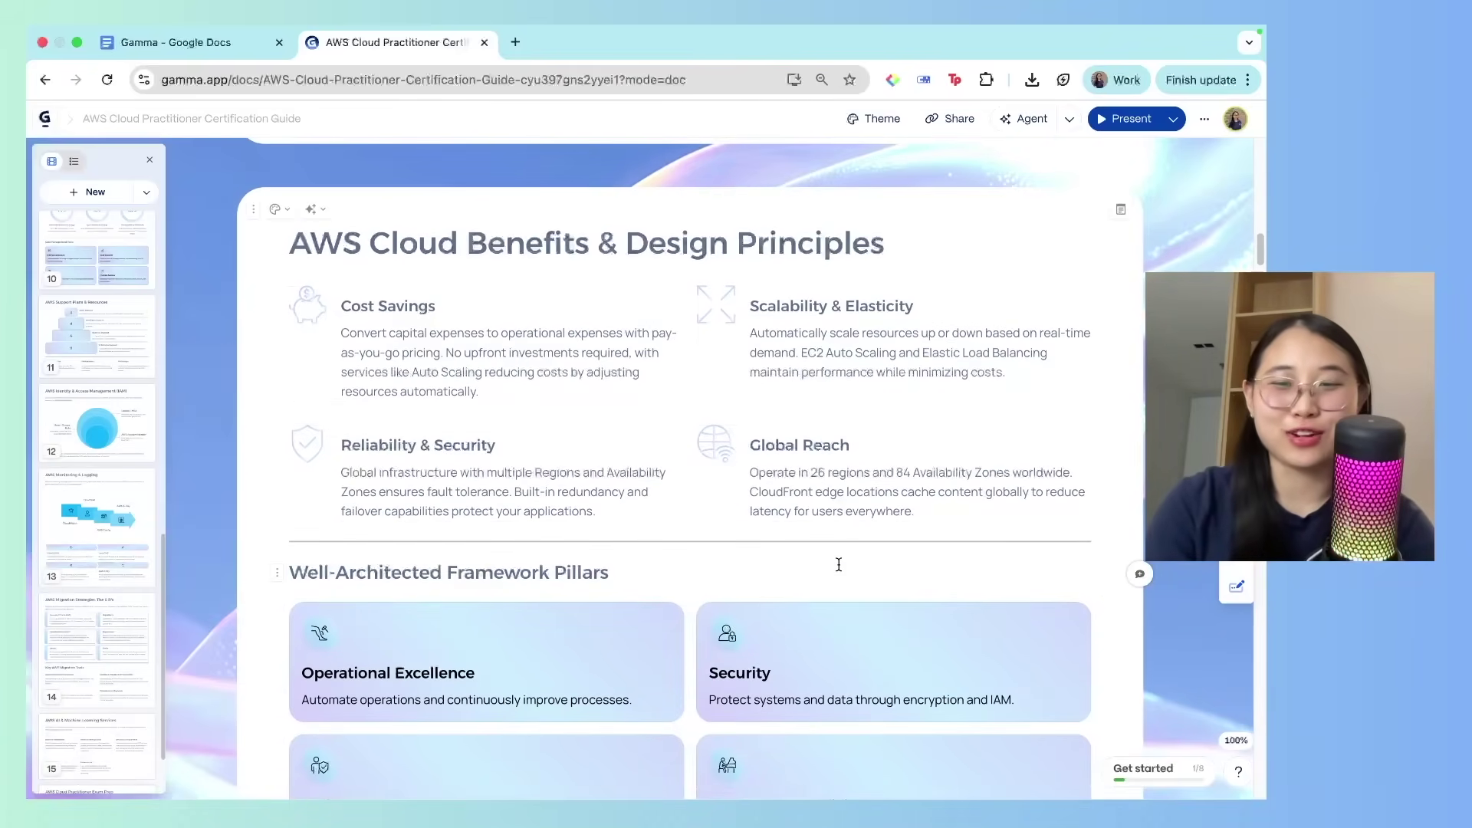
scroll(839, 565, "down", 4)
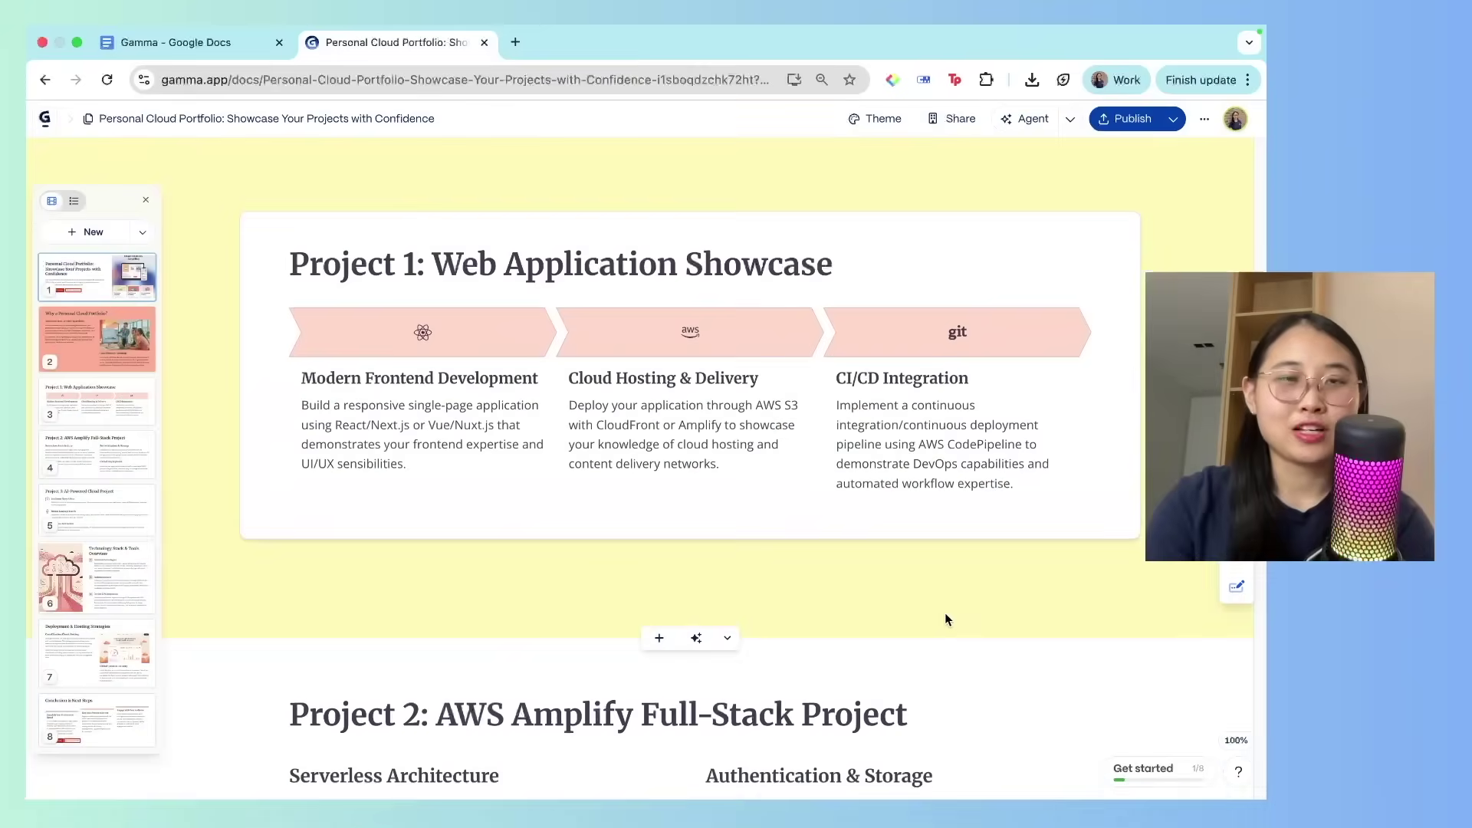
- Publish the Personal Cloud Portfolio, scroll the gamma.site preview, then switch back to the gamma.app tab
scroll(945, 619, "down", 3)
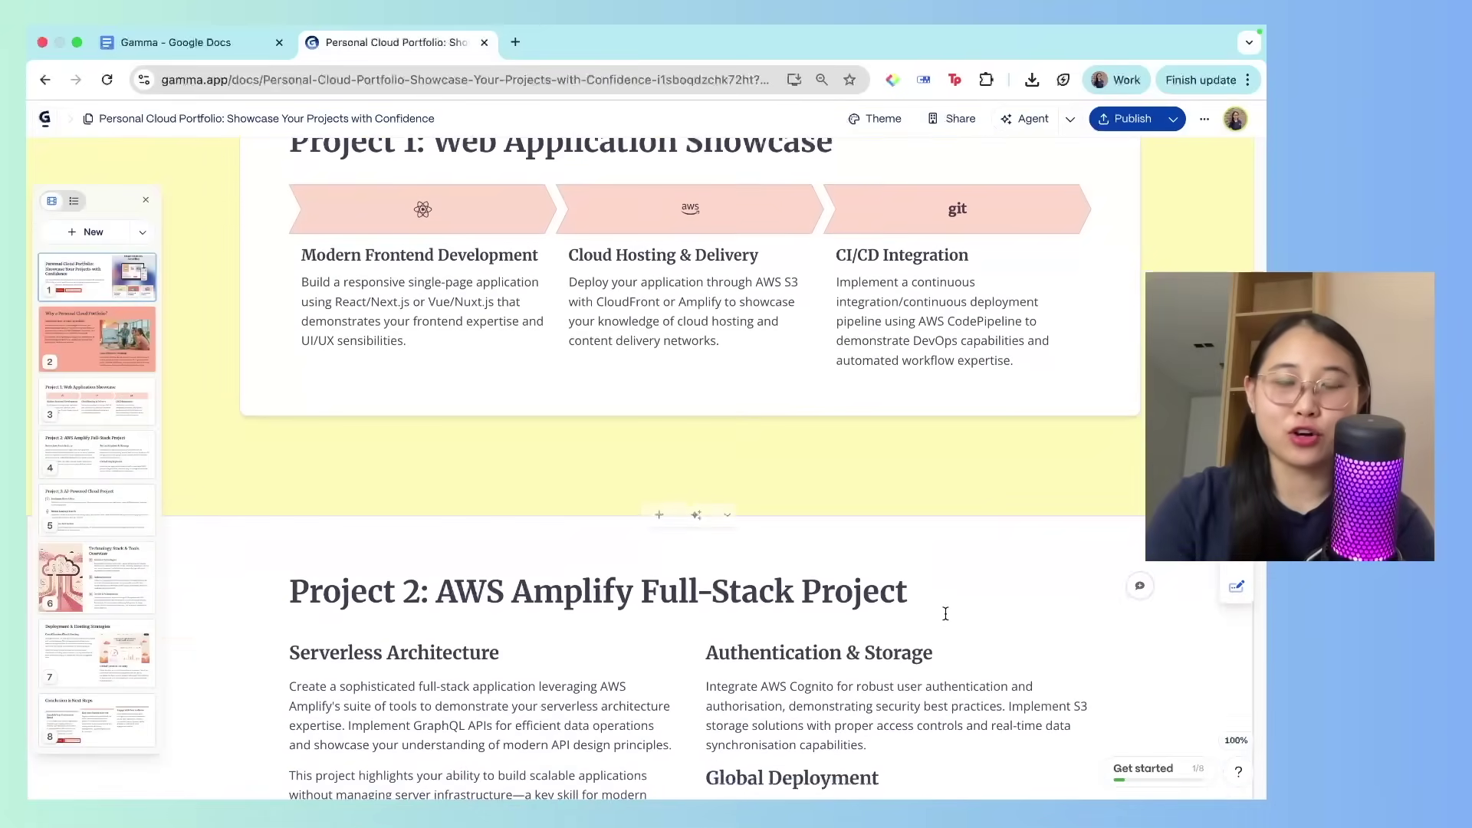
scroll(946, 614, "down", 3)
scroll(946, 613, "down", 3)
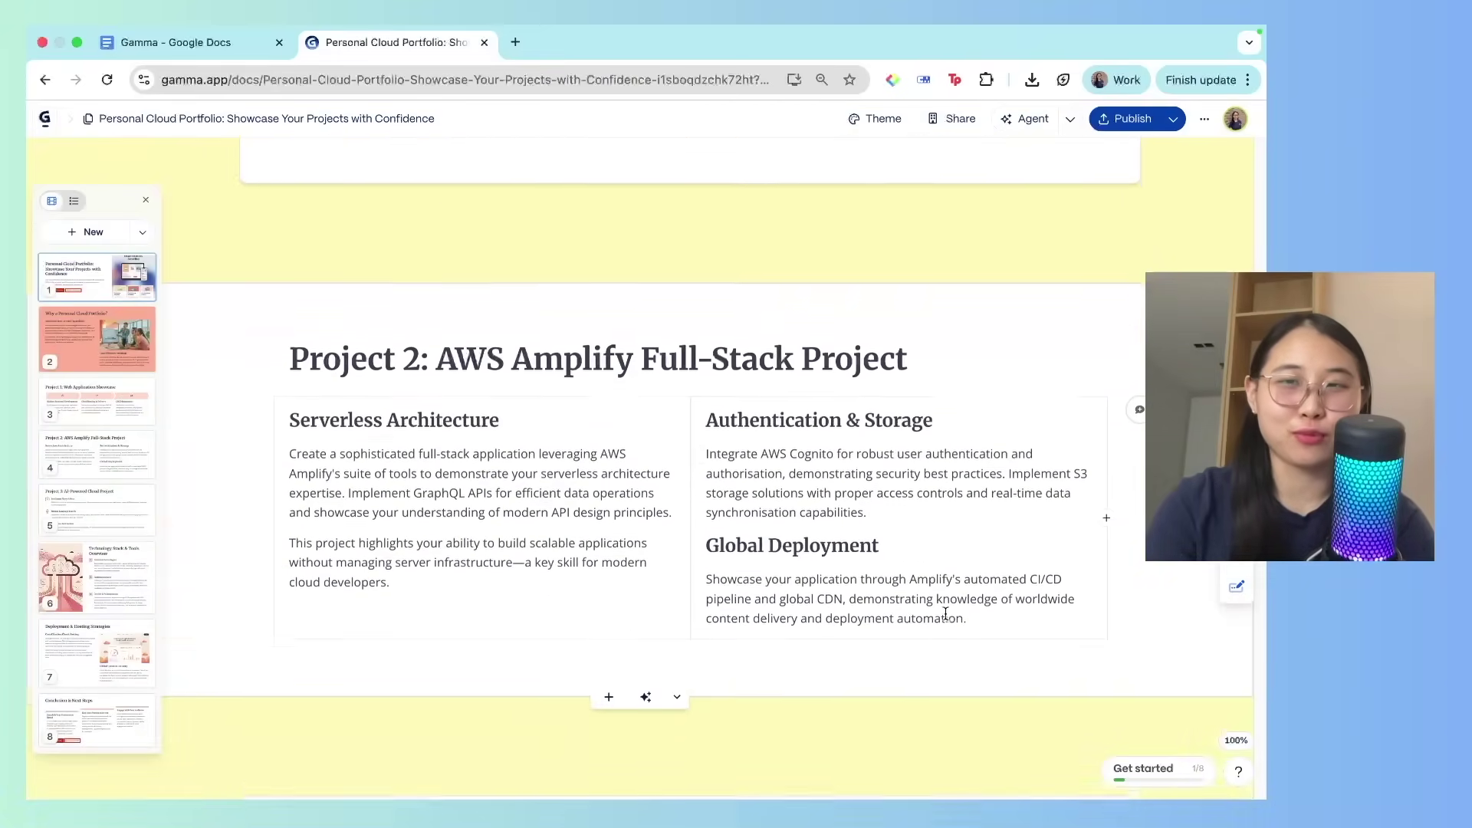
left_click(1132, 123)
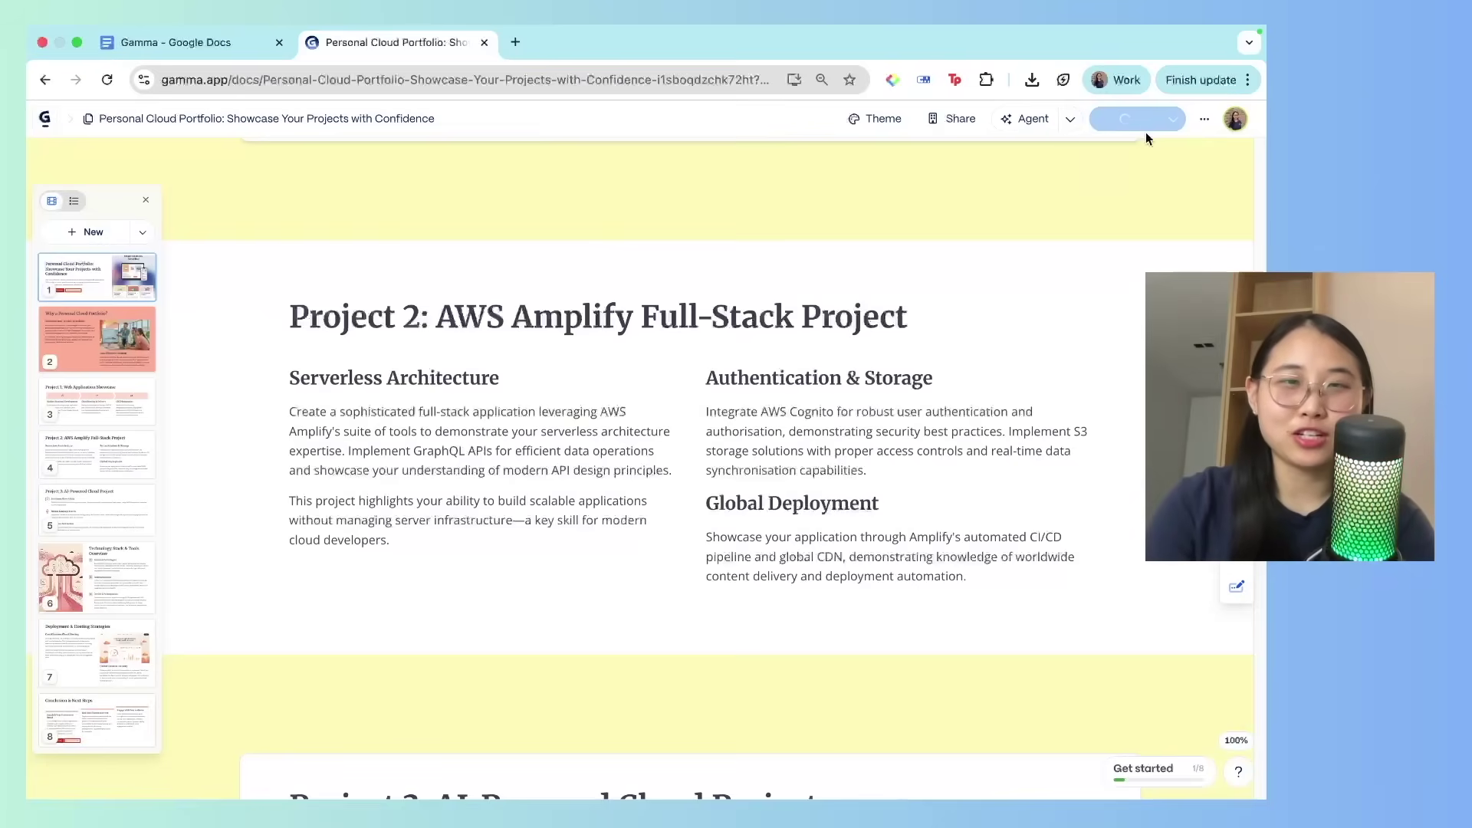
scroll(647, 301, "down", 3)
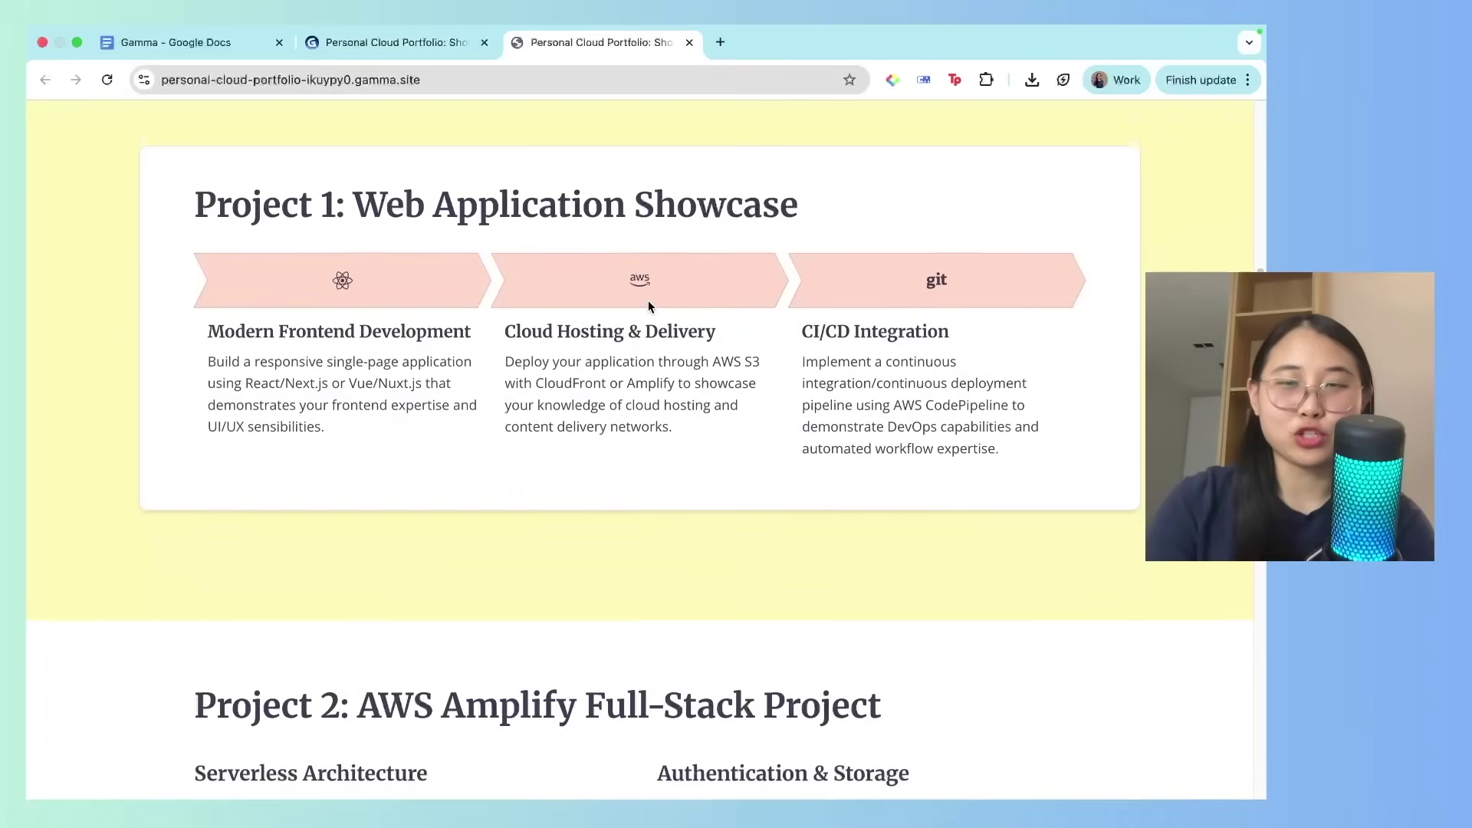
scroll(648, 300, "down", 5)
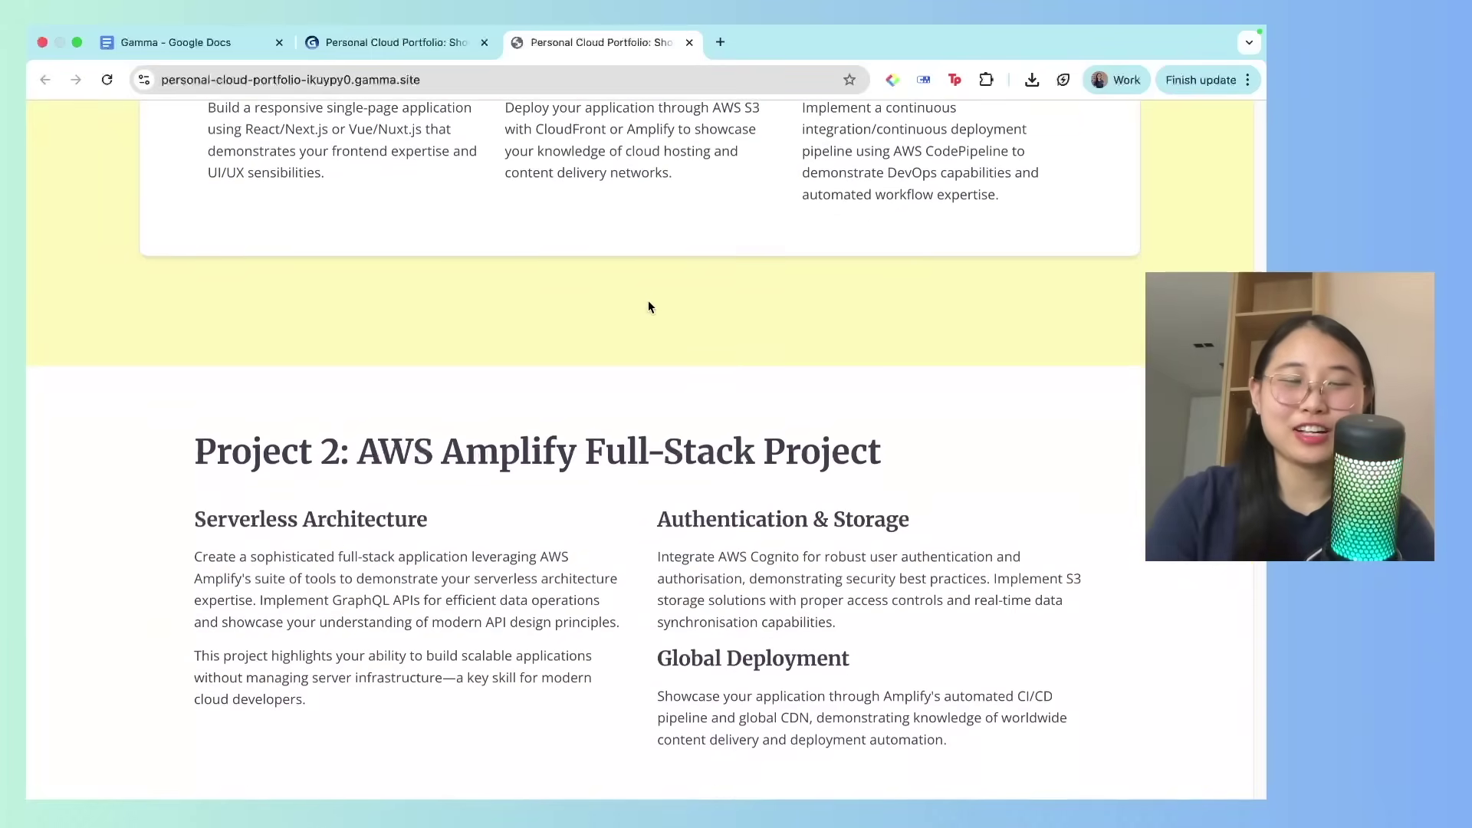
key("ctrl+shift+Tab")
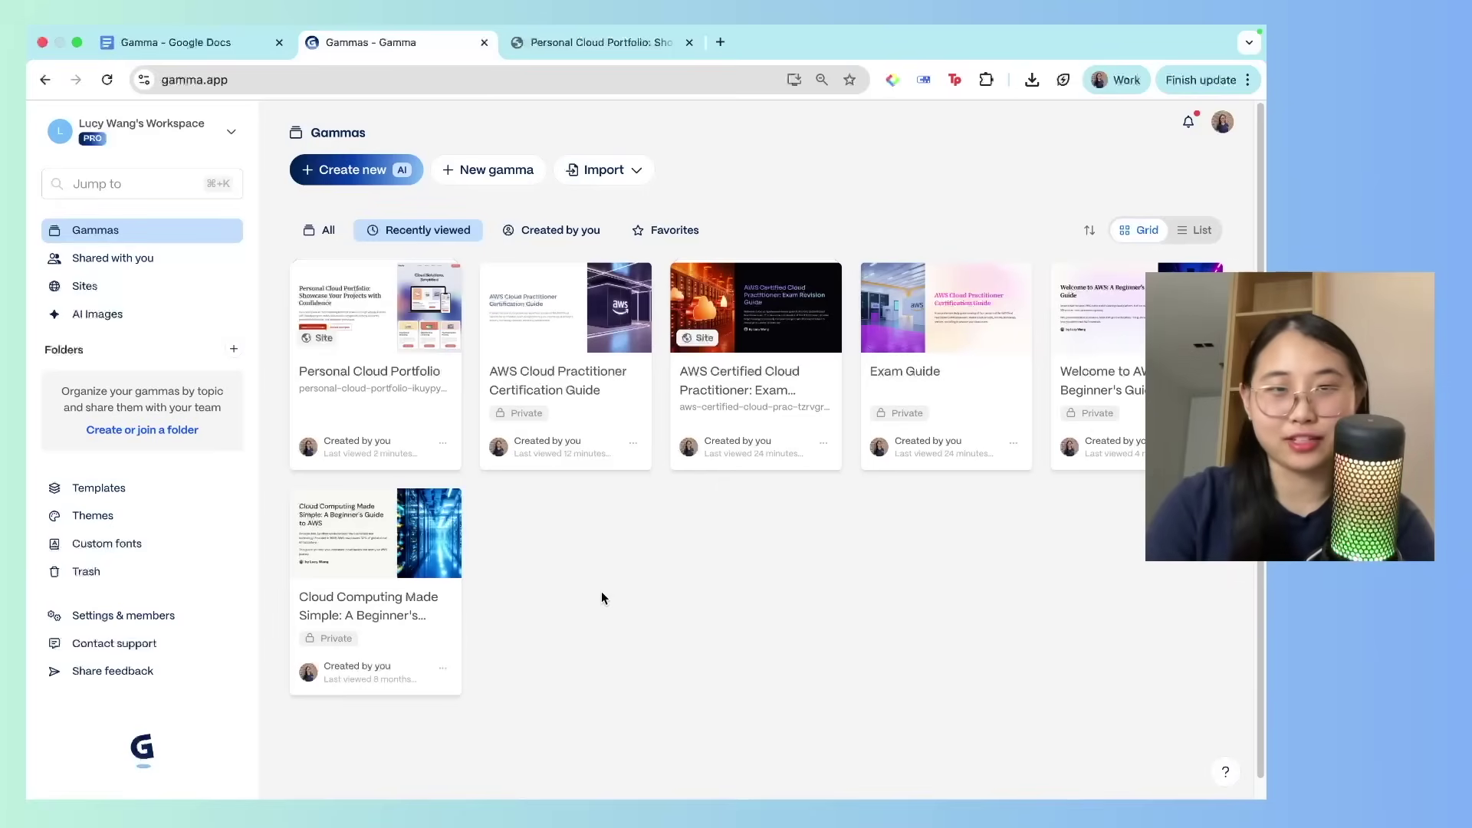
- Generate an outline from a one-line prompt asking for study slides on becoming an AWS solutions architect
left_click(383, 175)
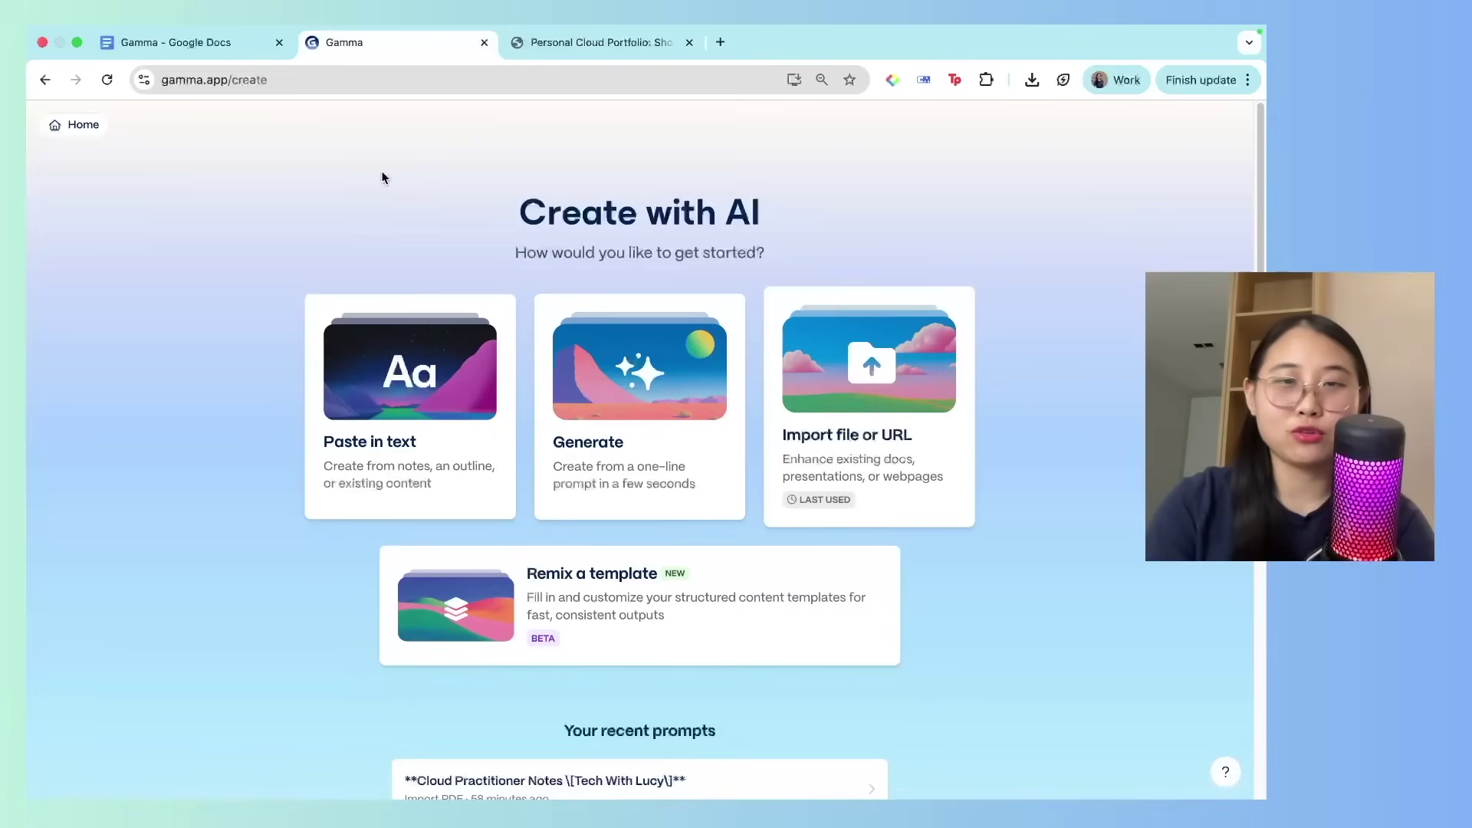
left_click(615, 454)
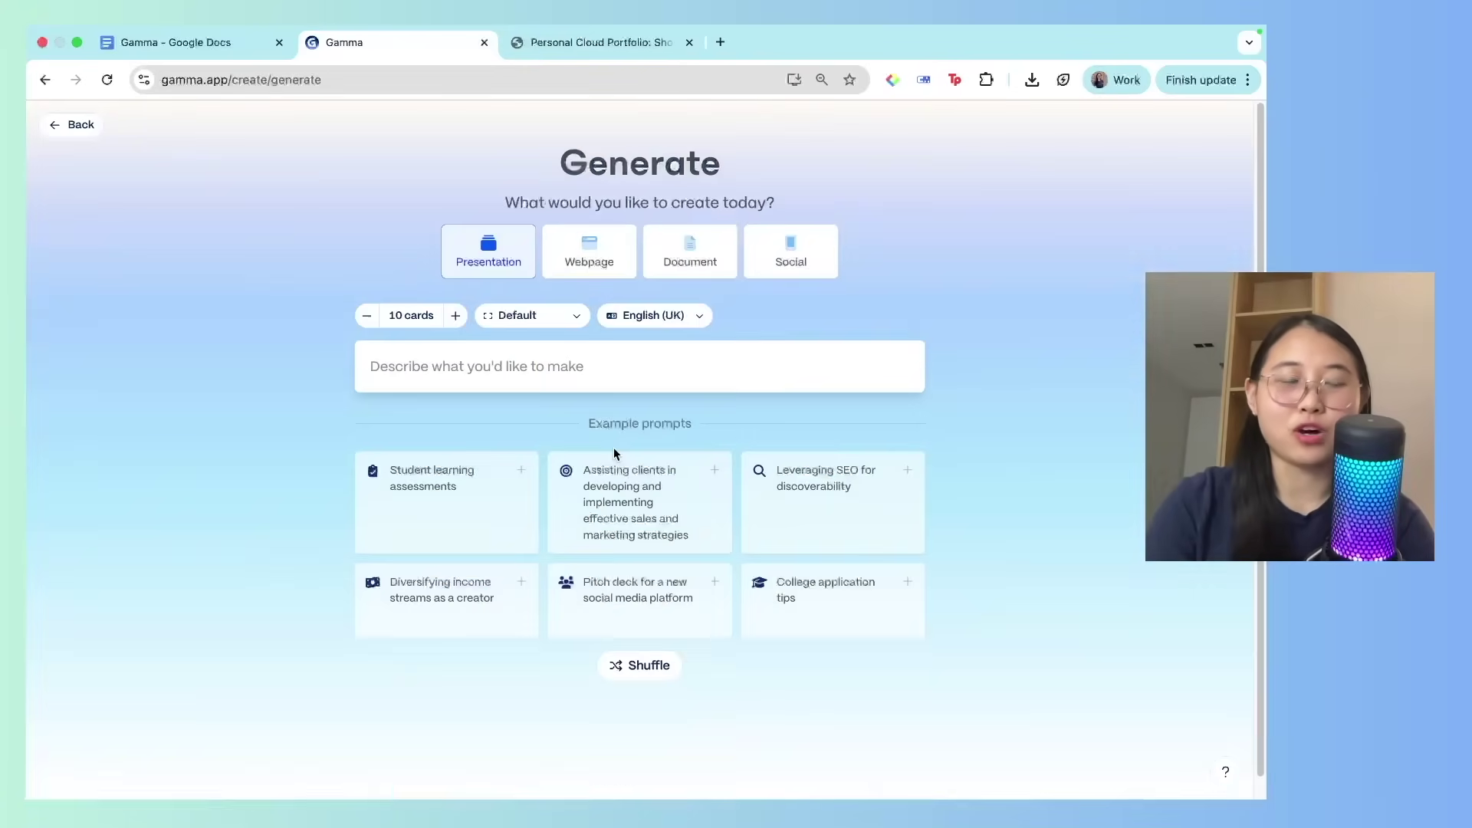
left_click(618, 361)
type("i want t")
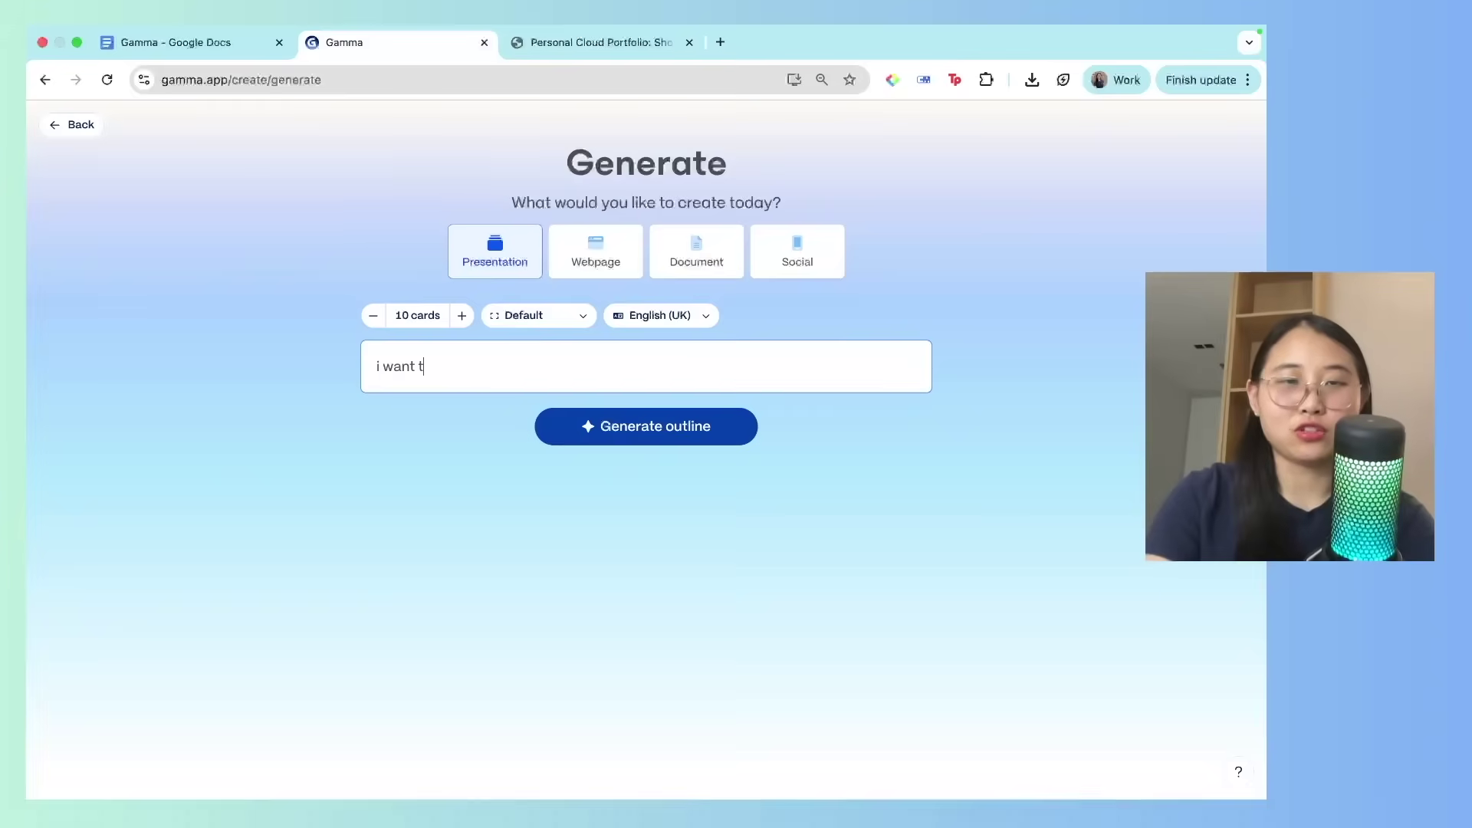
type("o leran about AWS to hel")
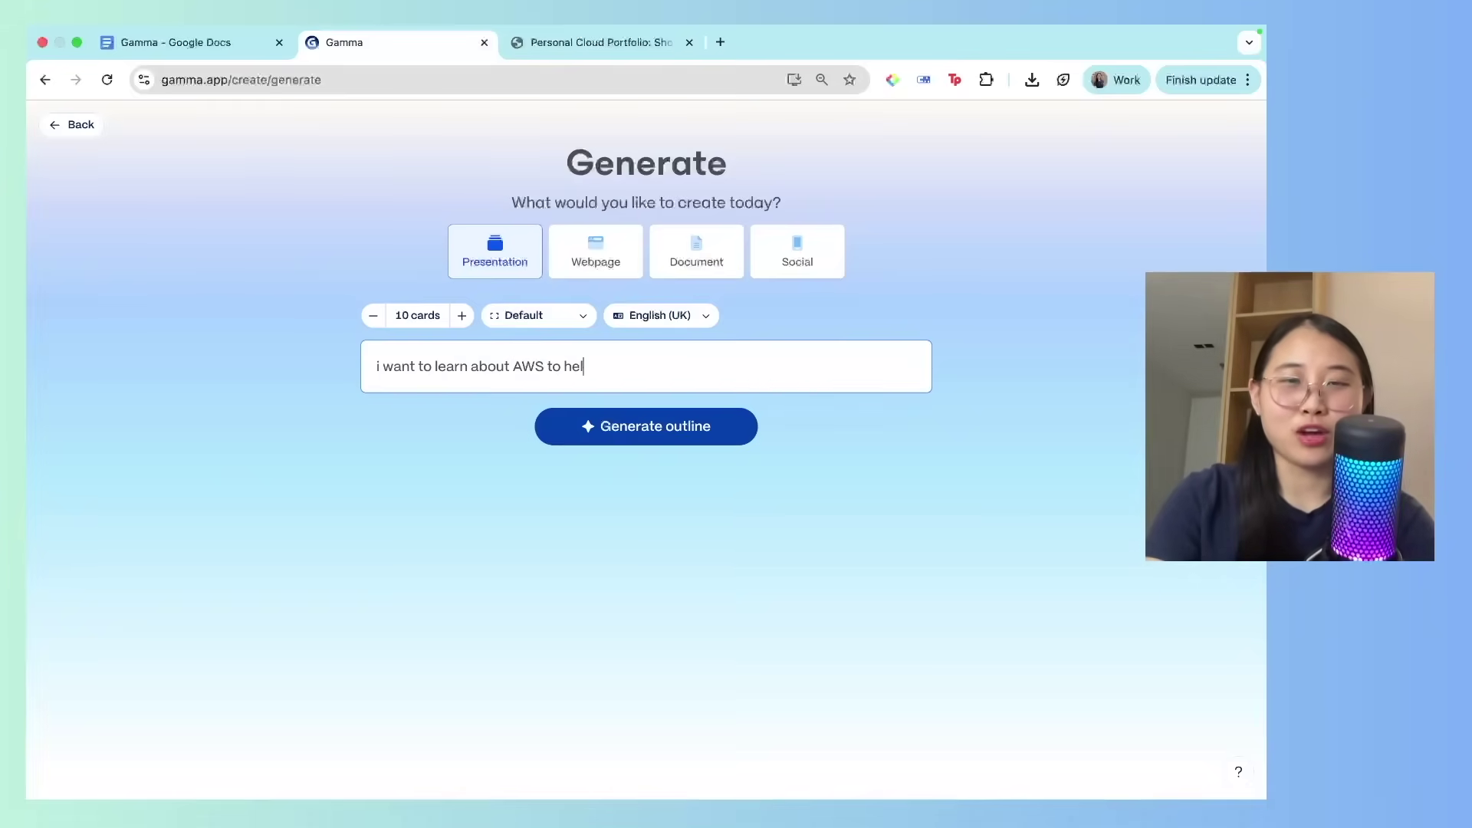
type("p me become a sol")
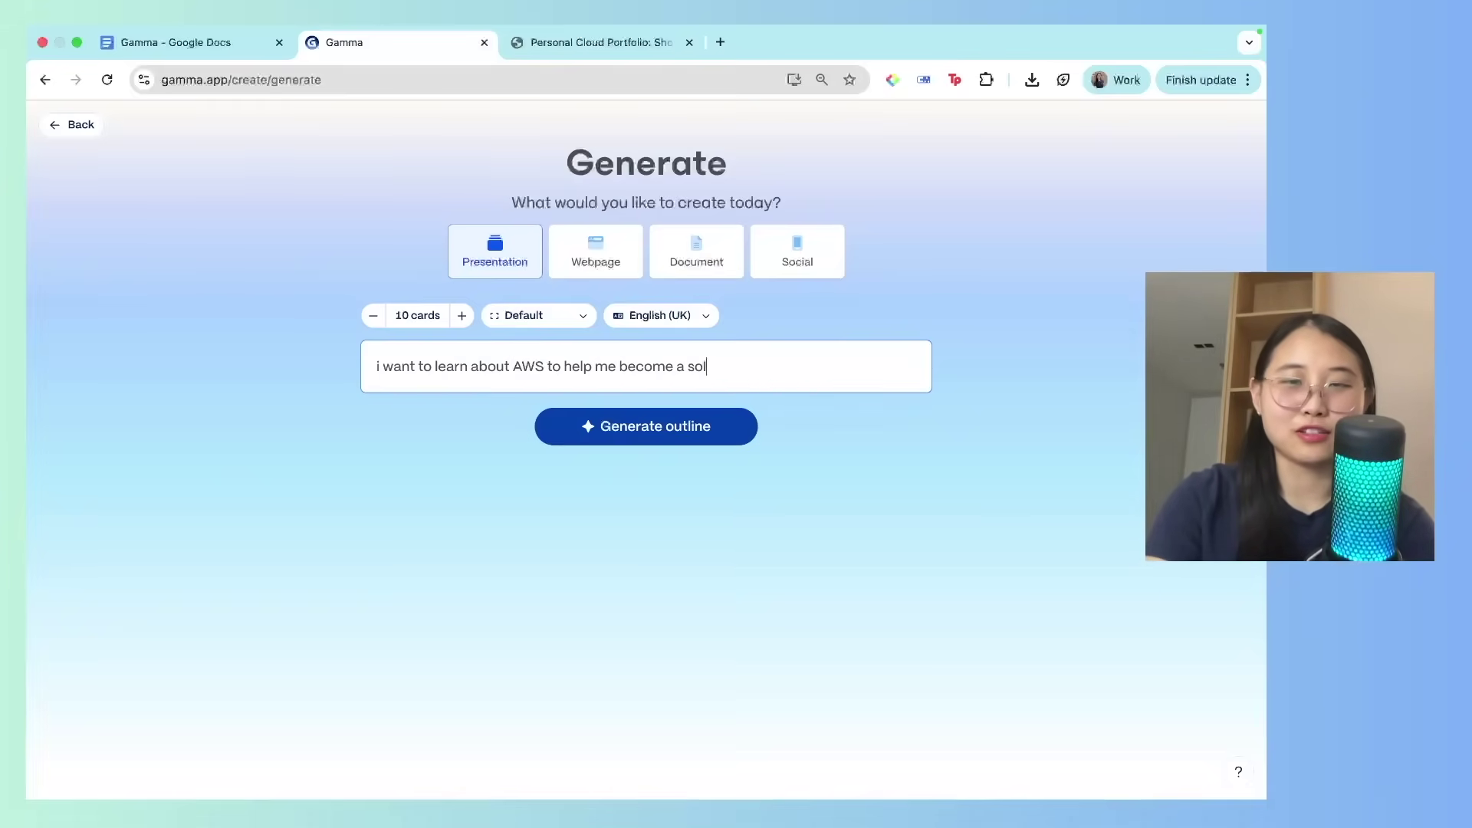
type("utions architect")
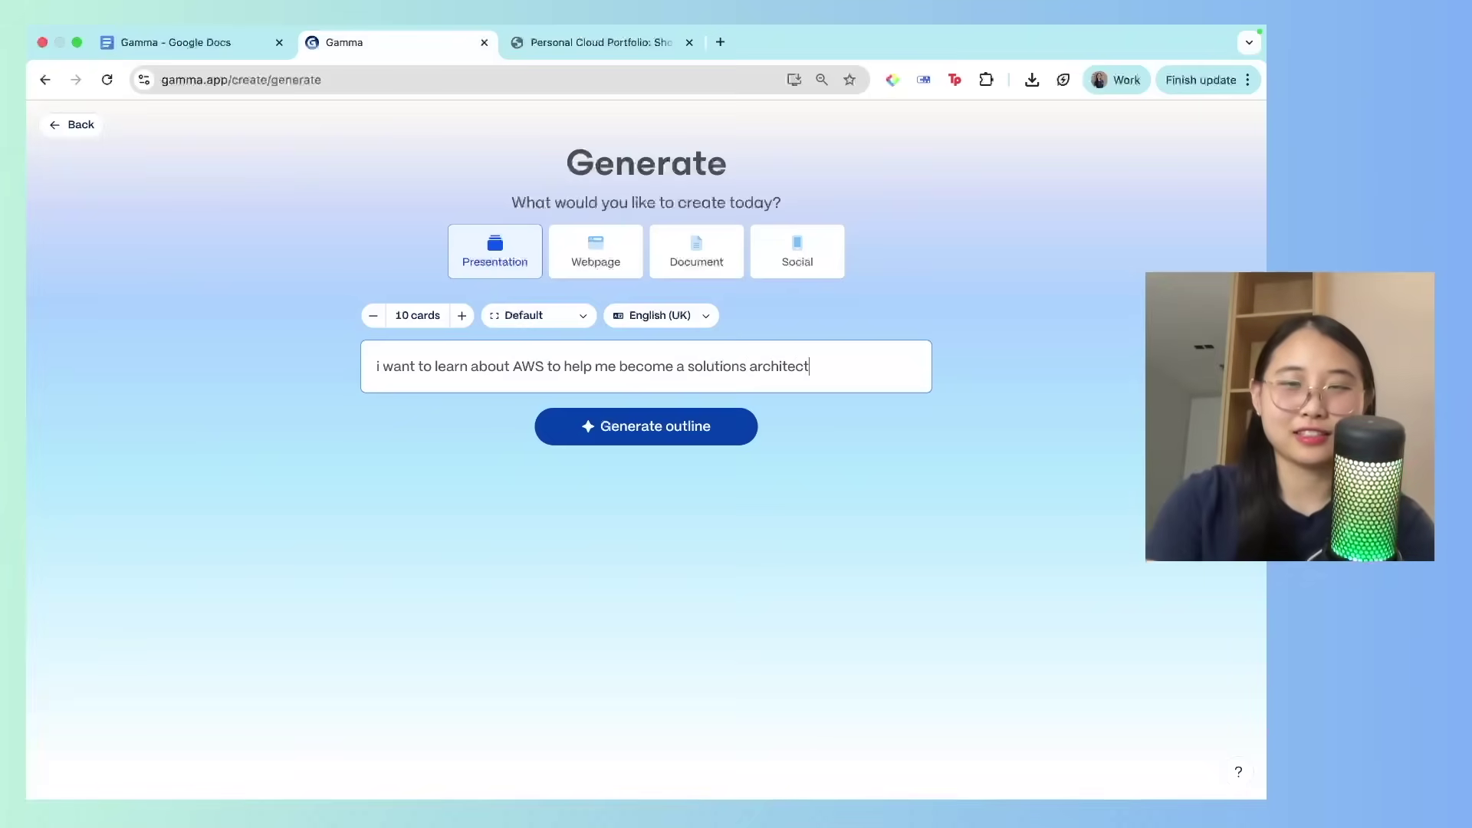
type(". create study n")
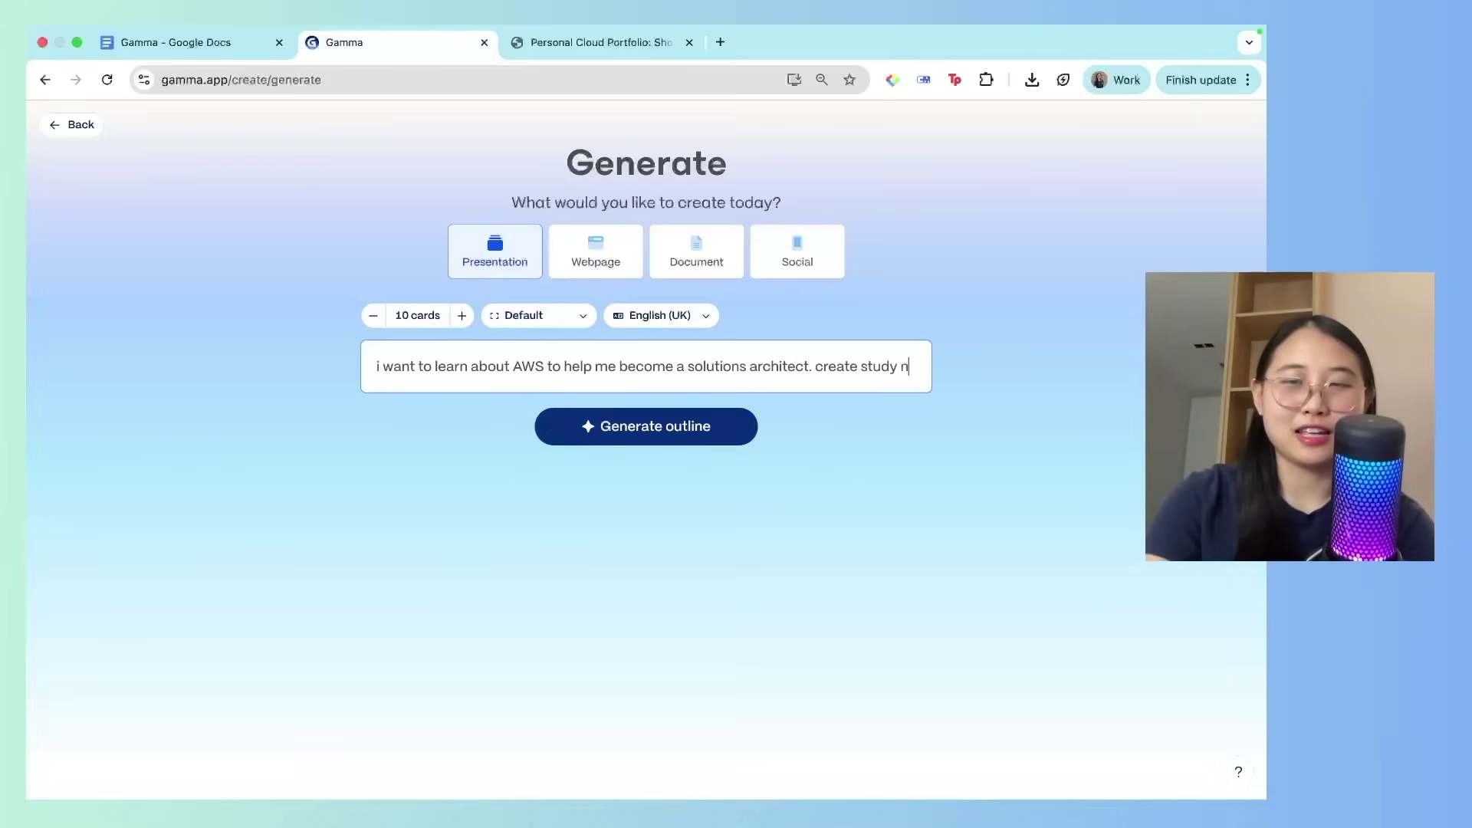
type("lides for ")
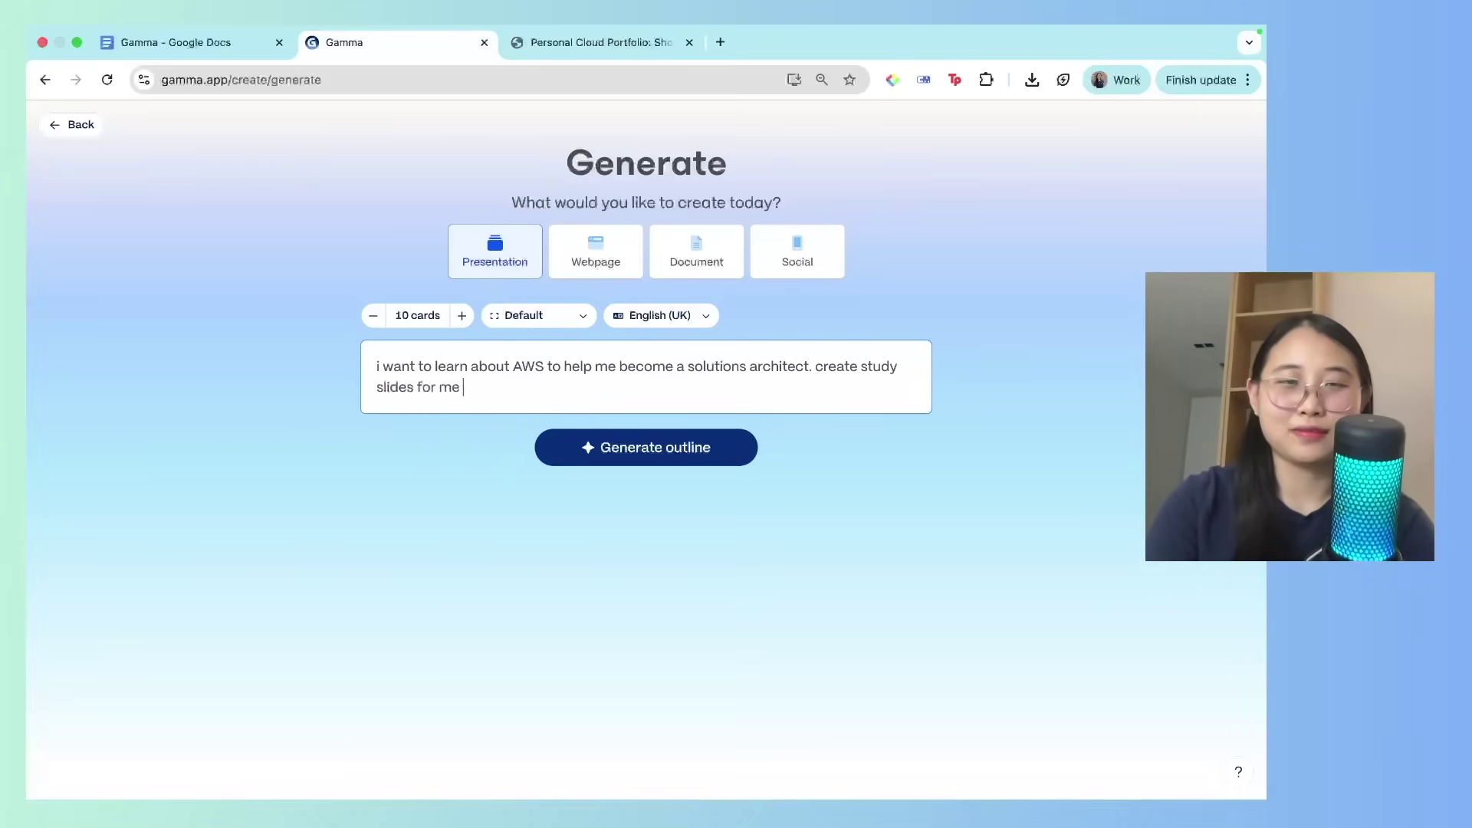
type("me")
left_click(598, 459)
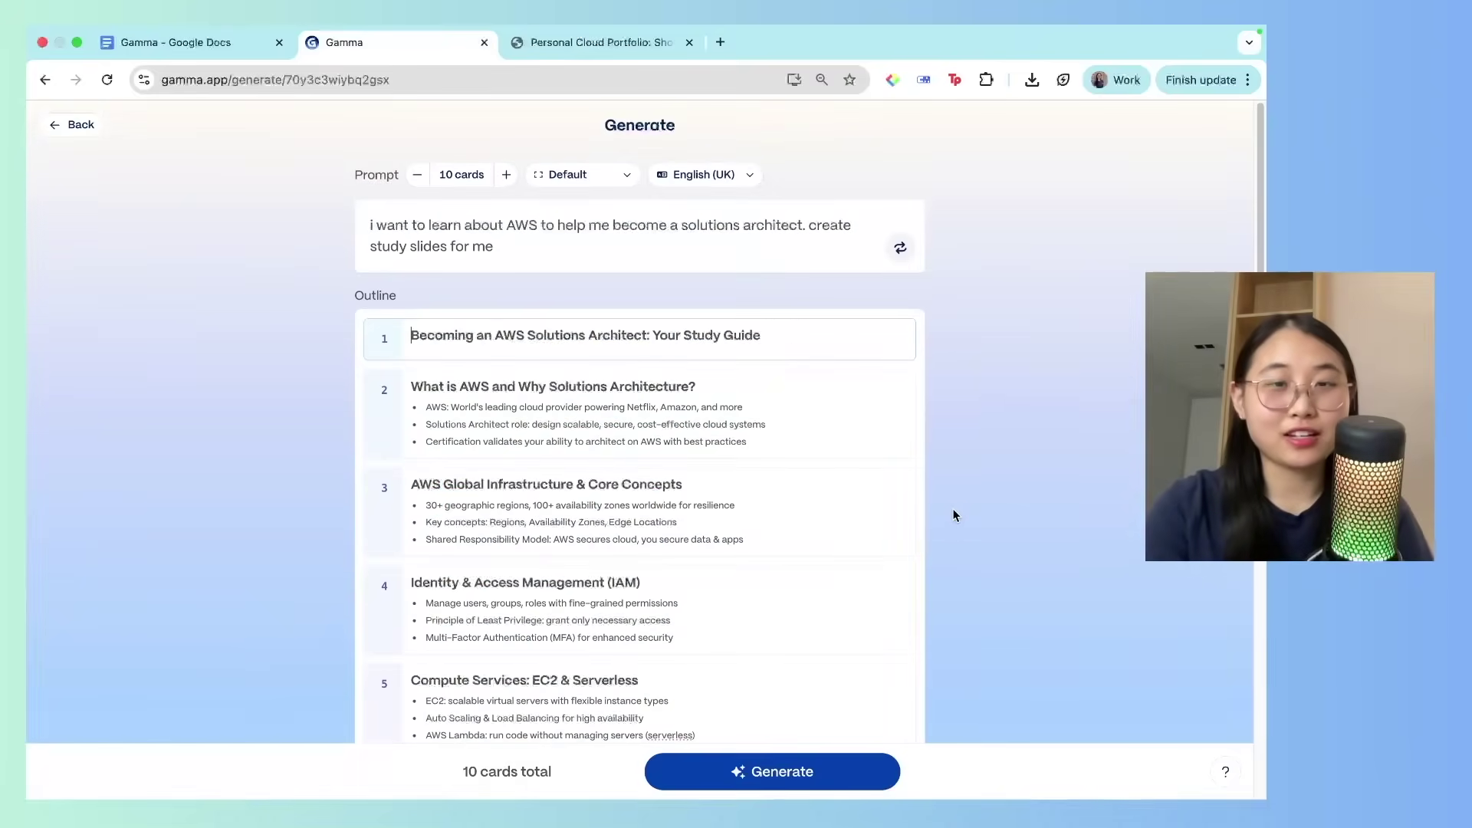
- Add an 'Add more detail here' bullet to card 8, Security Best Practices, then generate the deck
scroll(954, 514, "down", 5)
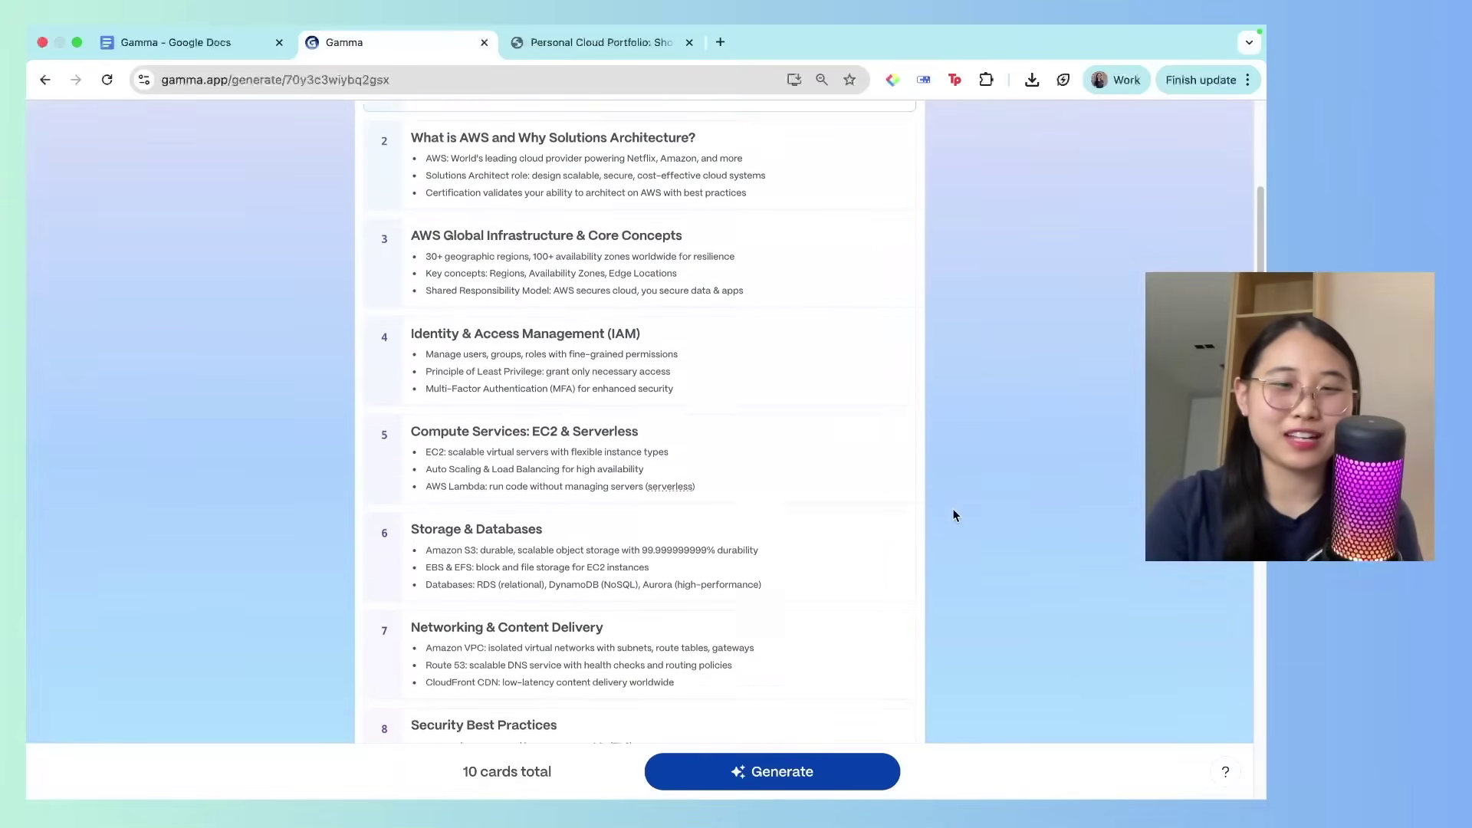
scroll(955, 514, "down", 4)
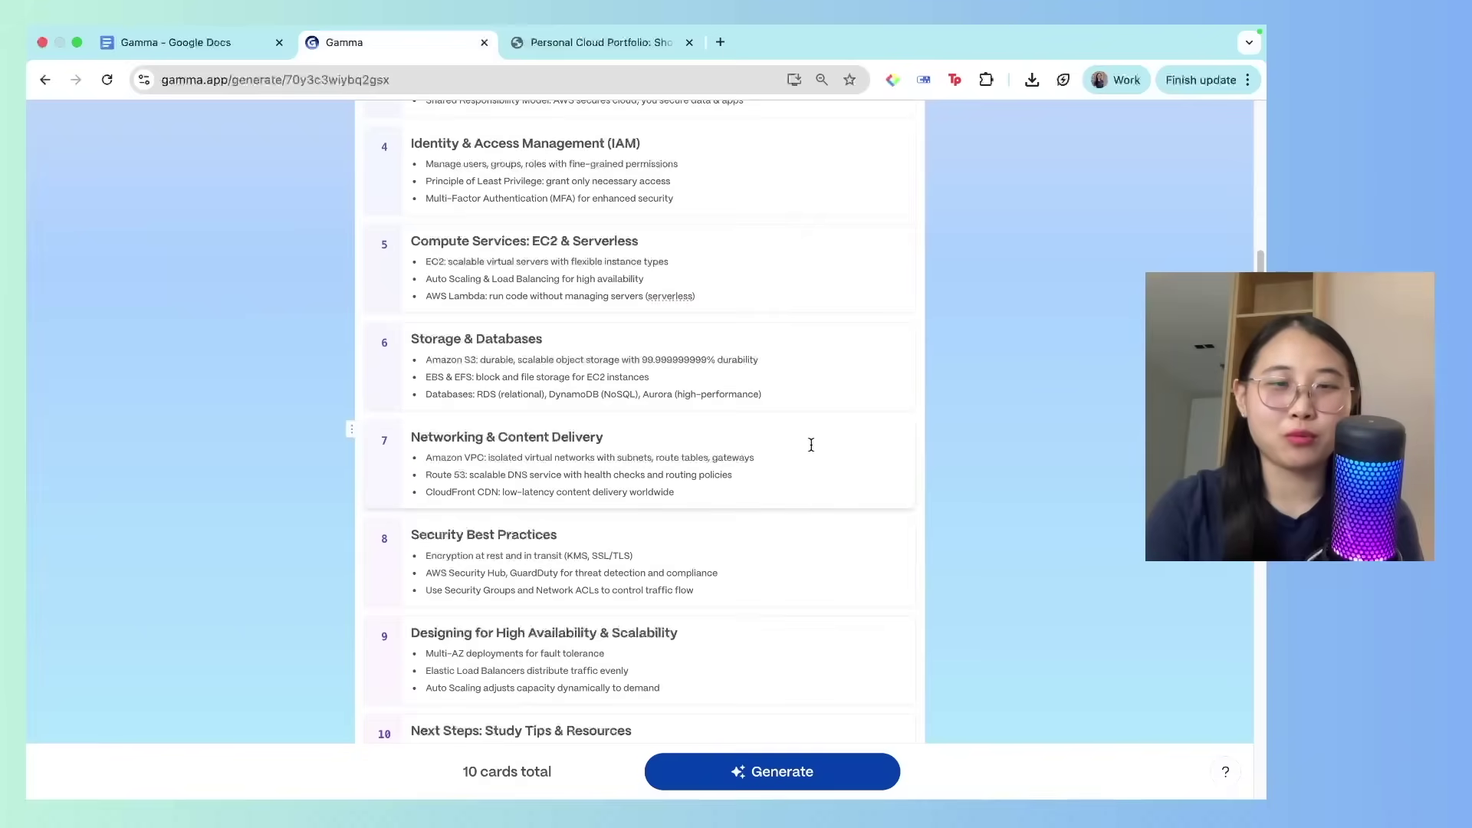
scroll(812, 460, "down", 2)
scroll(785, 444, "down", 1)
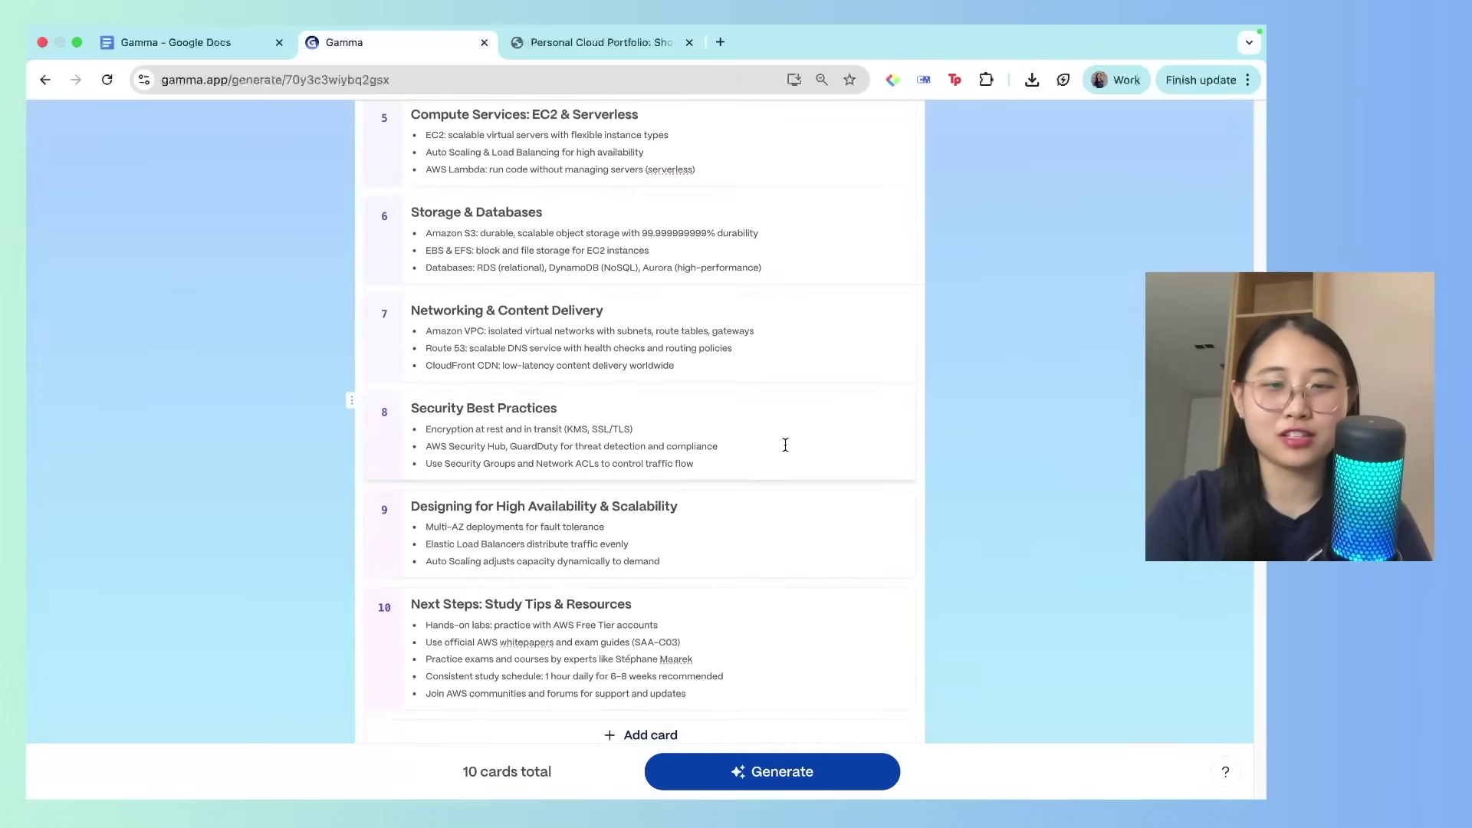
left_click(751, 465)
key("Return")
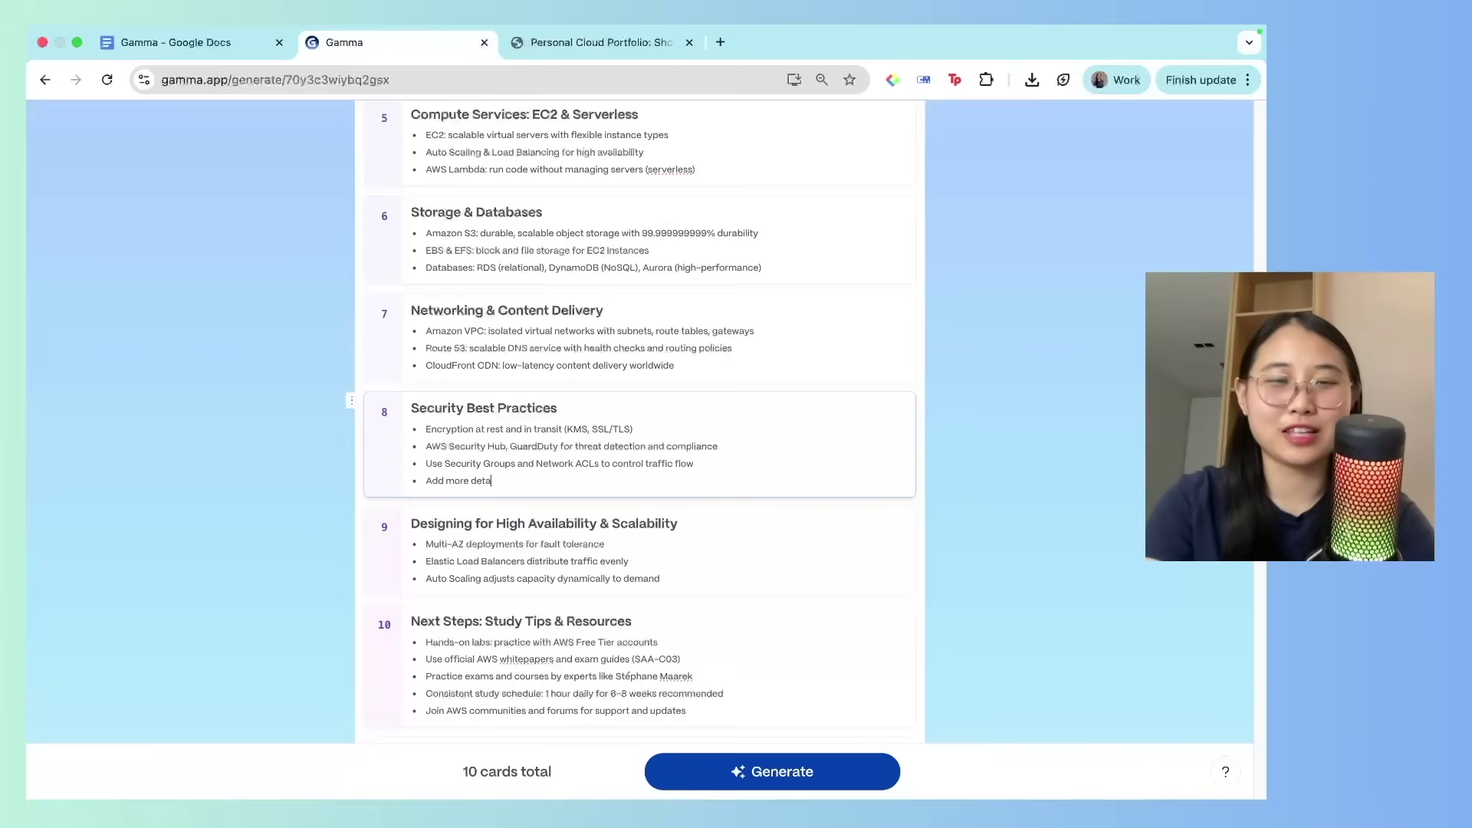
type("Add more detail here")
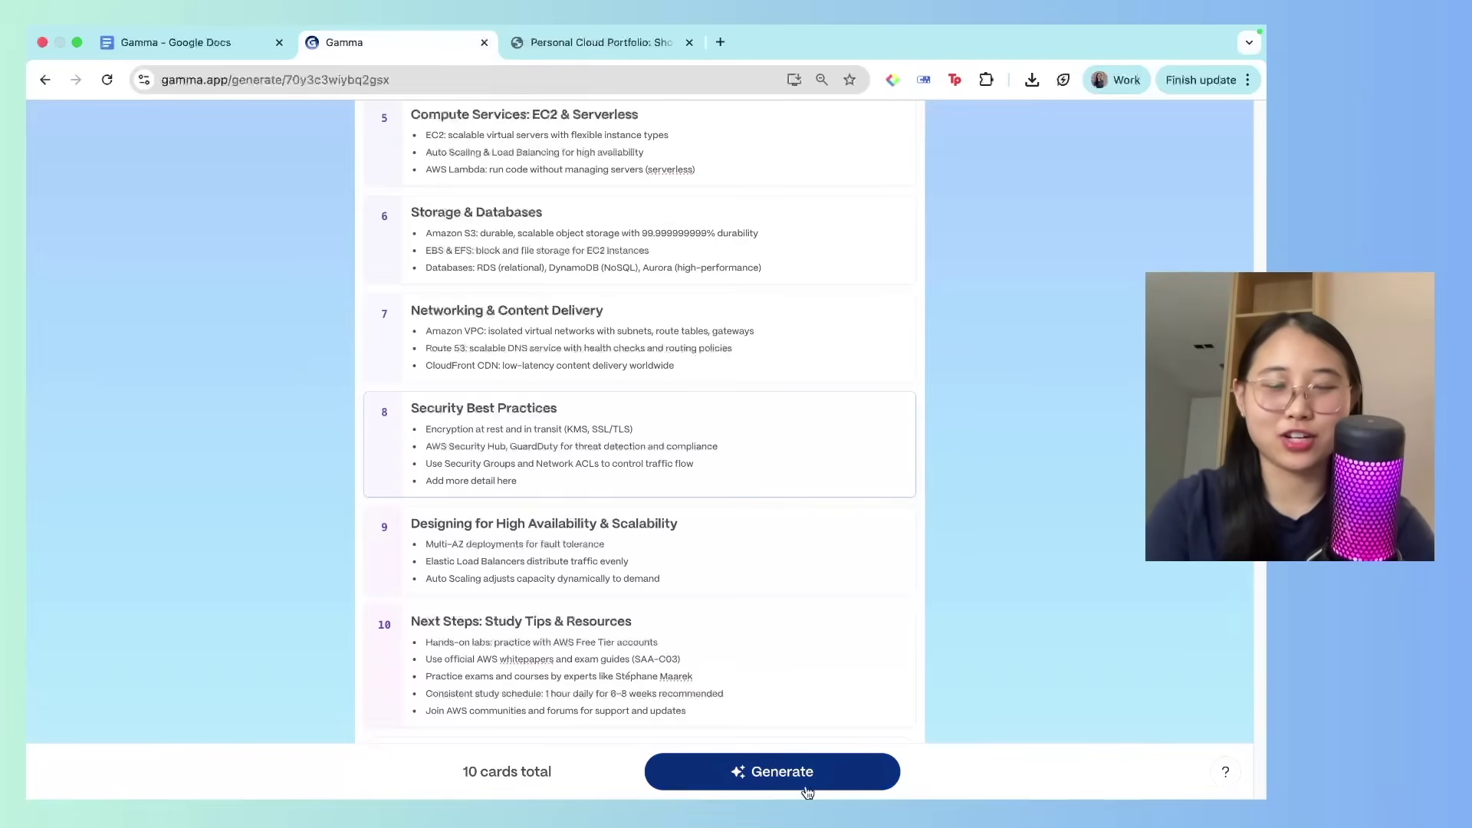
left_click(808, 780)
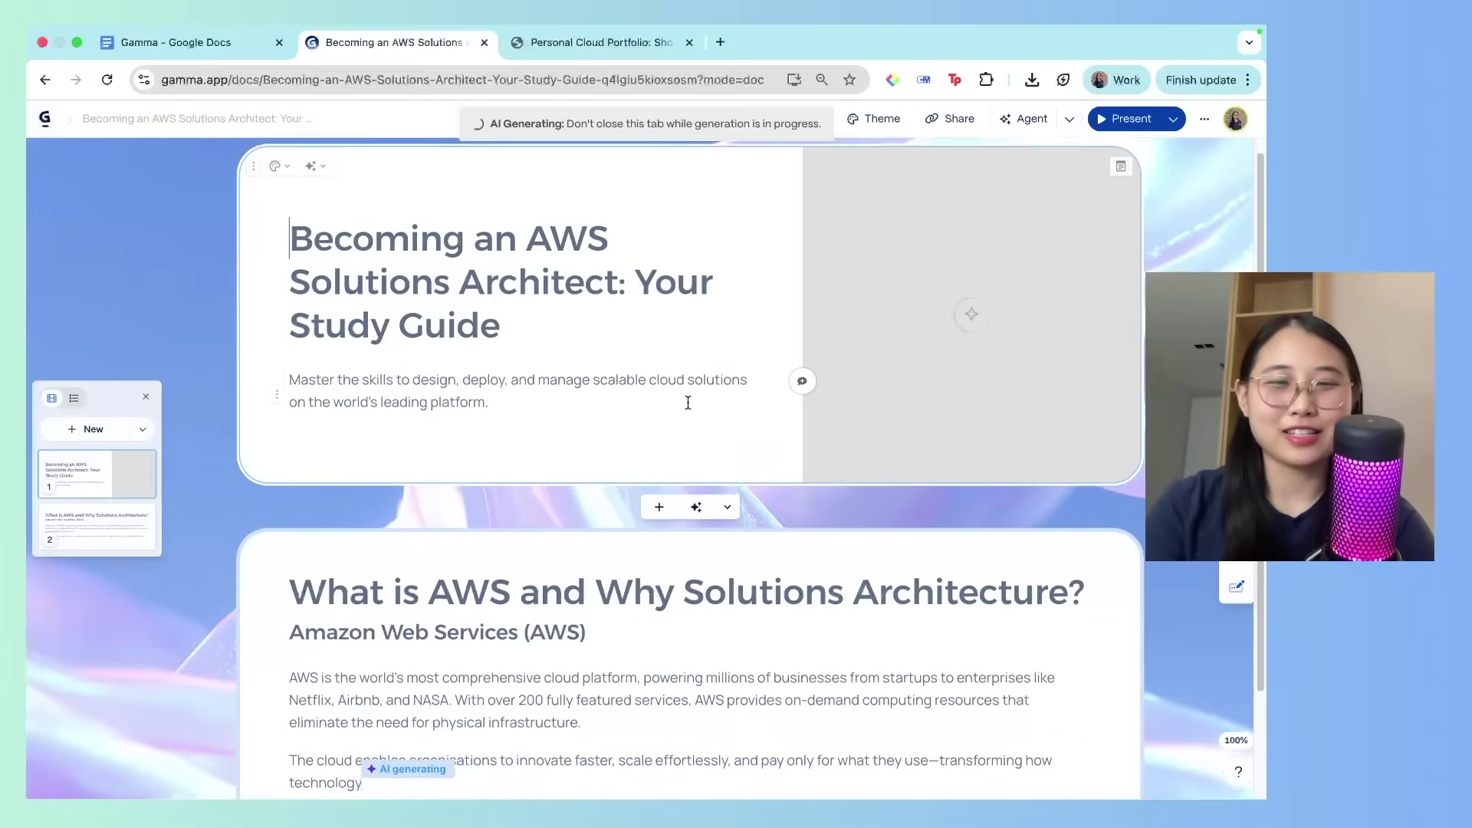
scroll(682, 399, "down", 3)
scroll(688, 402, "up", 3)
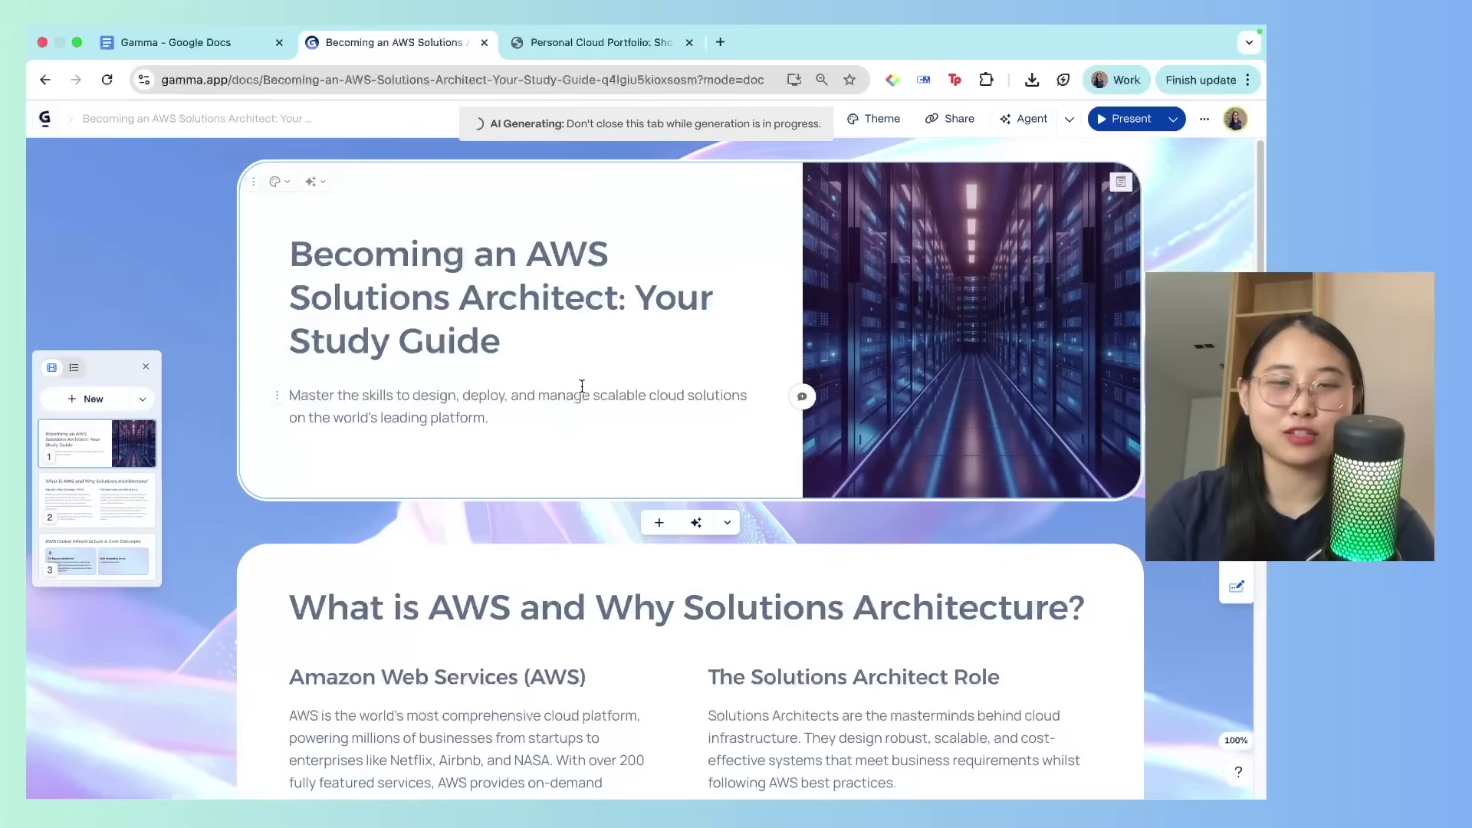
scroll(581, 388, "down", 2)
scroll(582, 391, "down", 8)
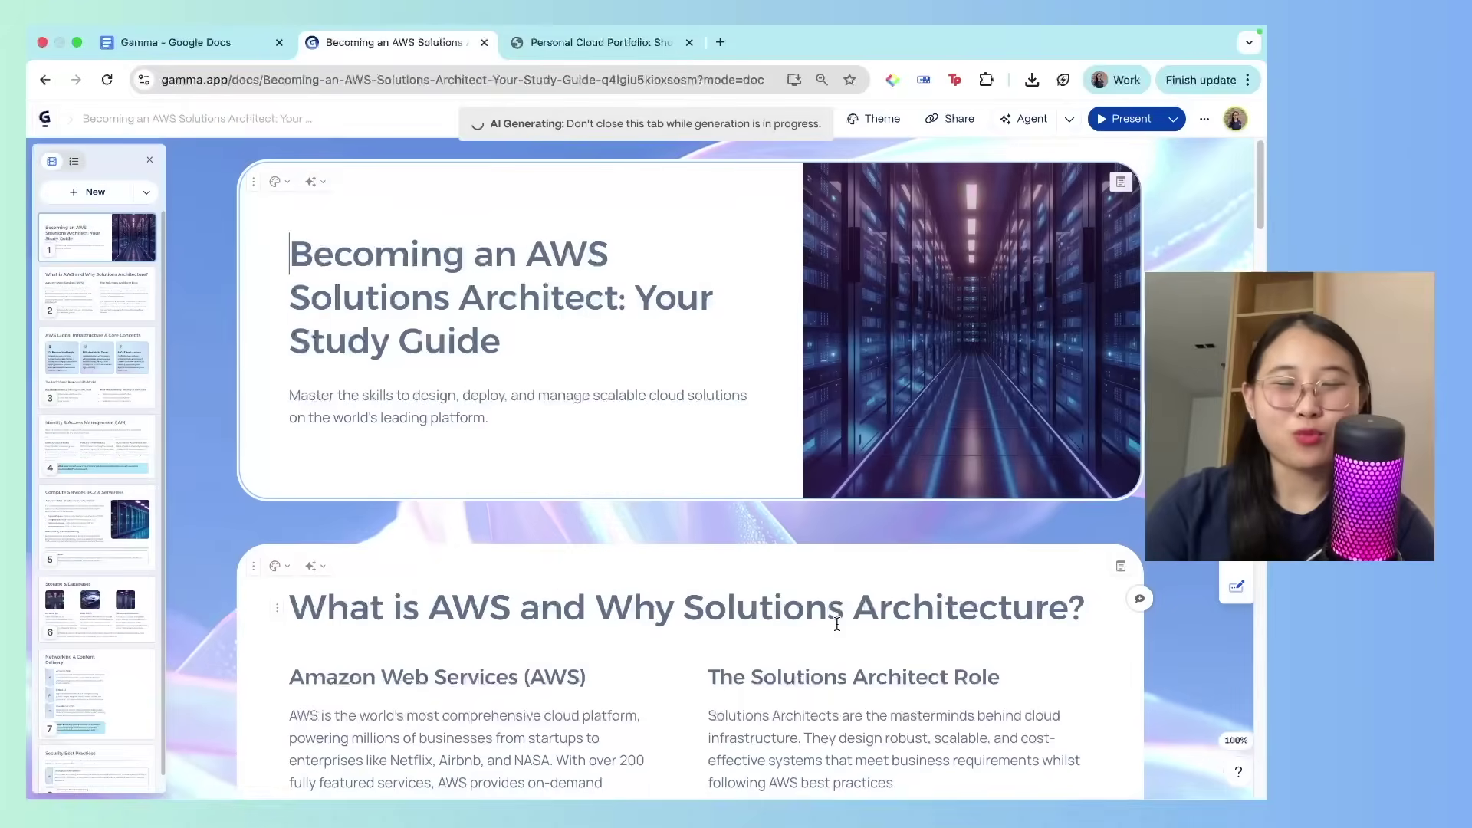
scroll(835, 620, "down", 3)
scroll(838, 622, "down", 5)
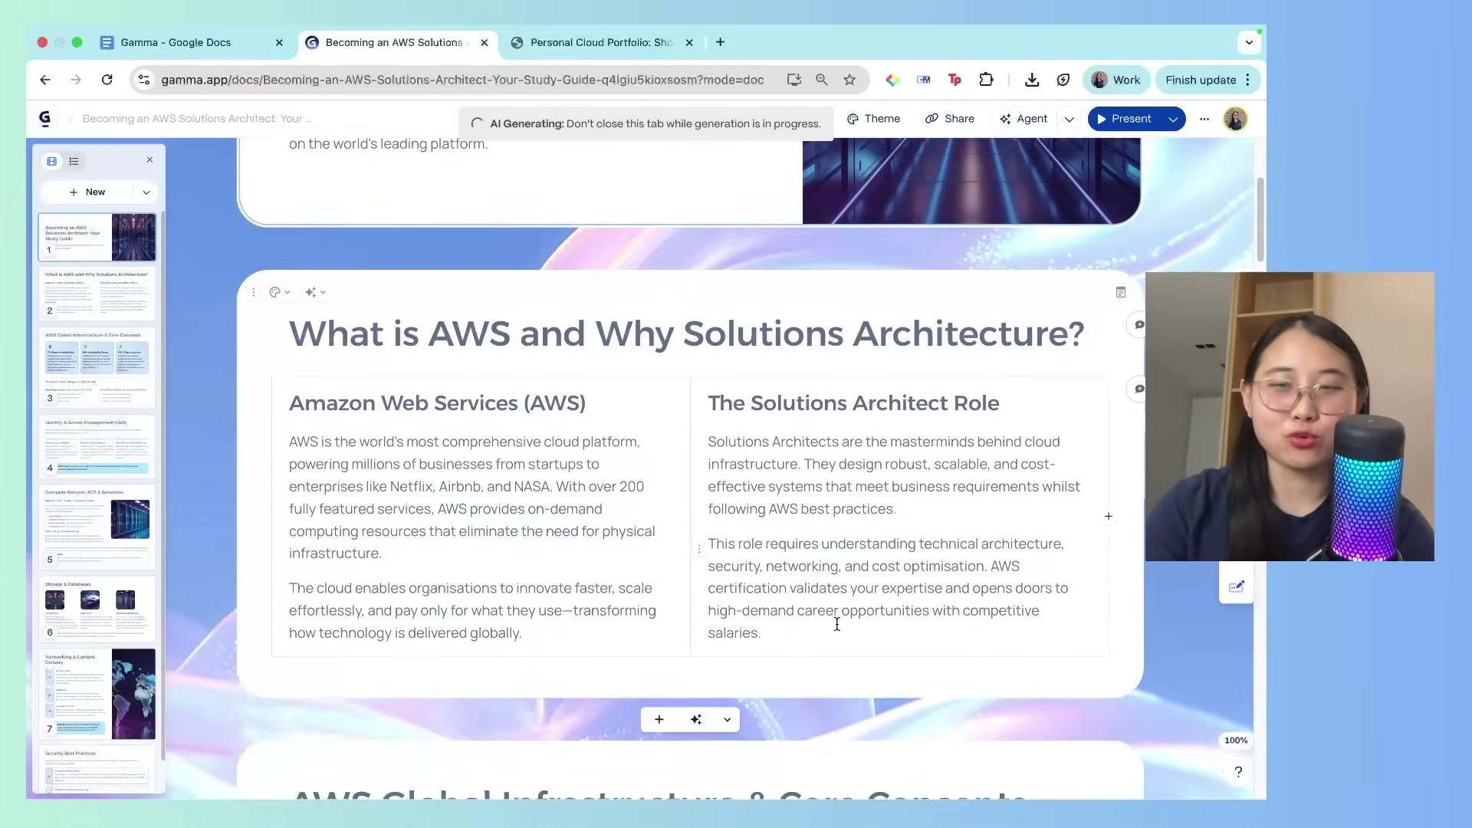
scroll(838, 623, "down", 2)
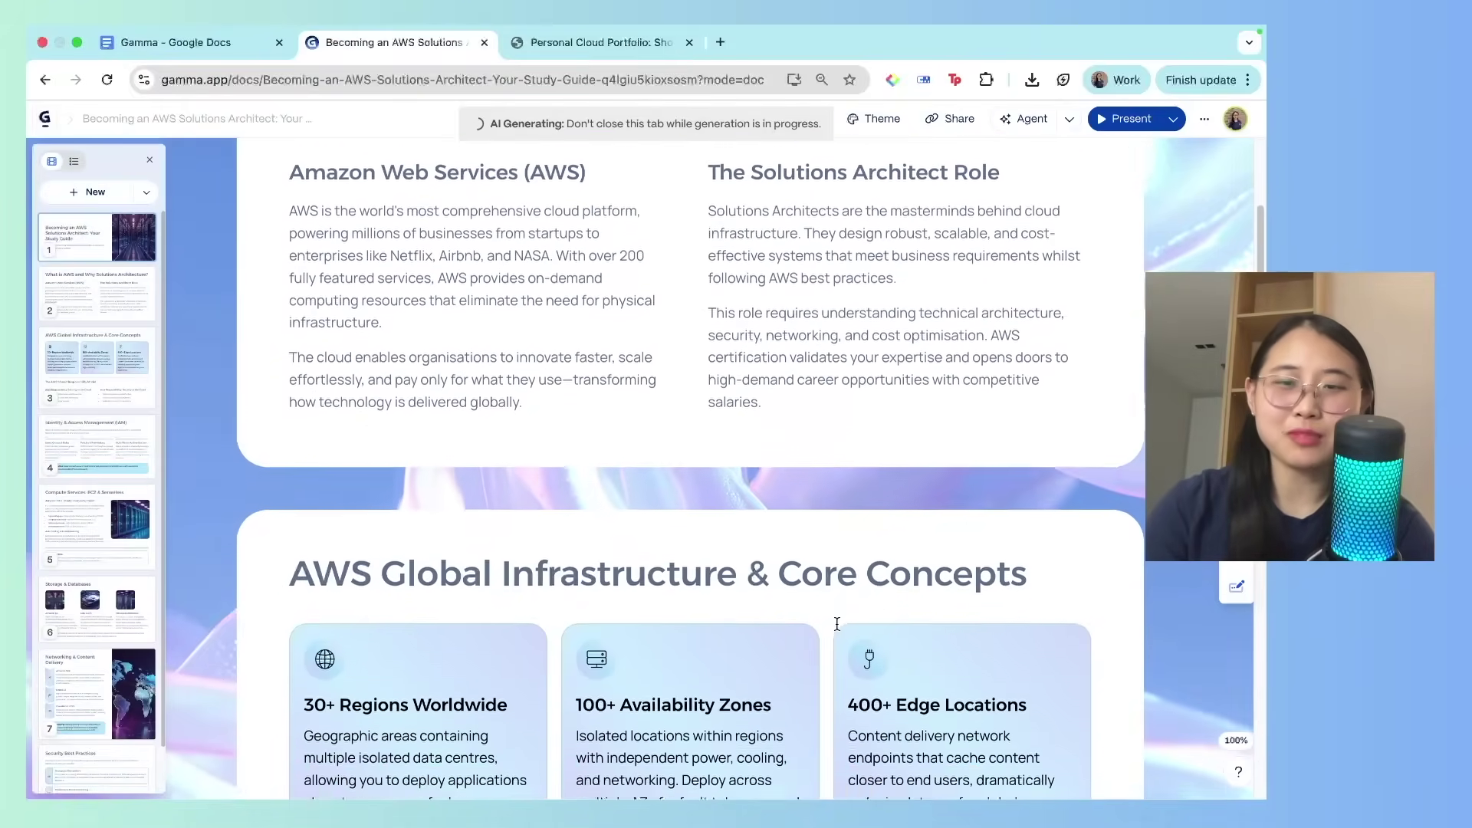
scroll(837, 623, "down", 3)
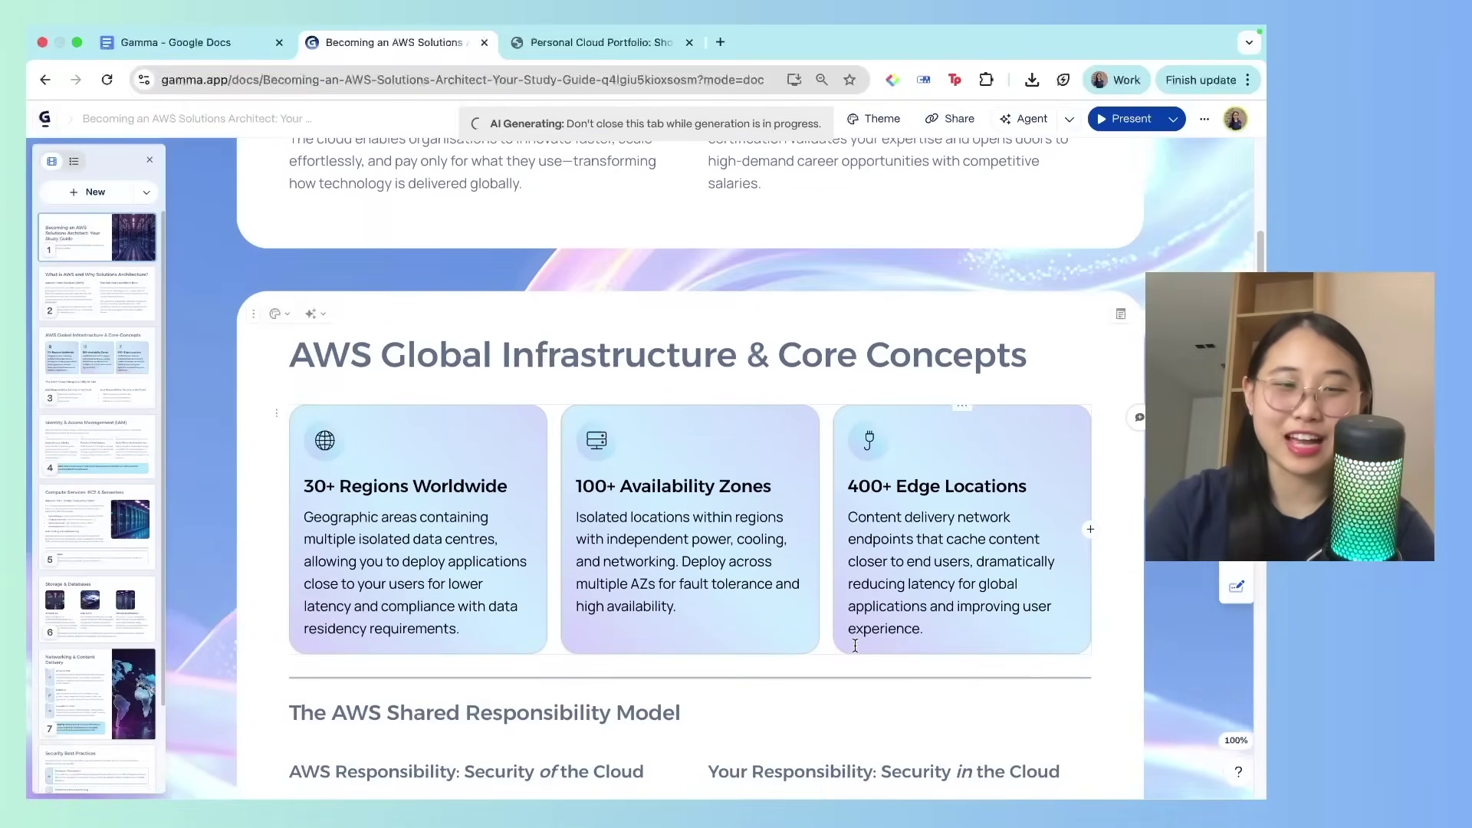
scroll(880, 674, "down", 1)
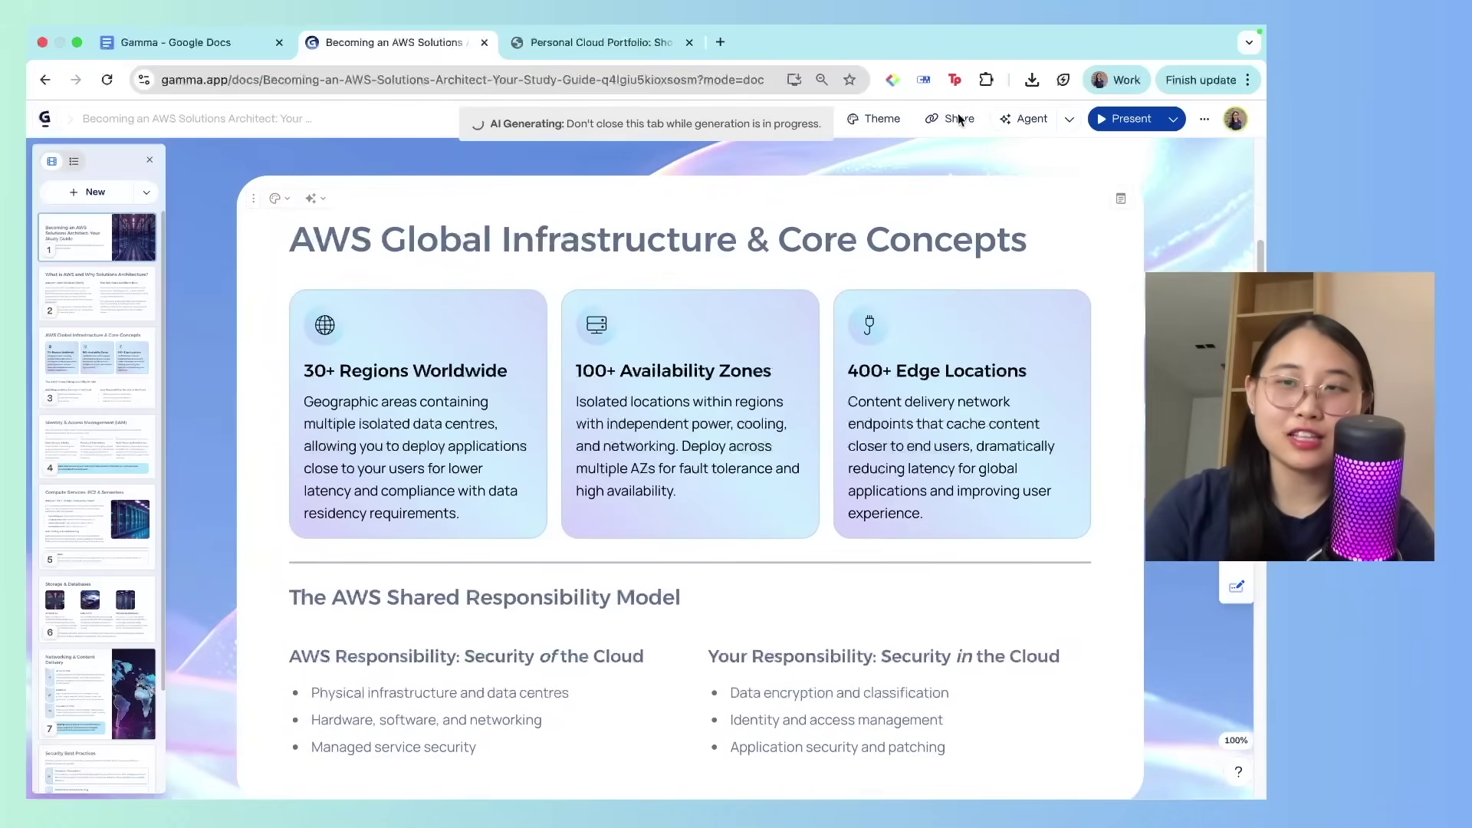
scroll(1016, 299, "down", 1)
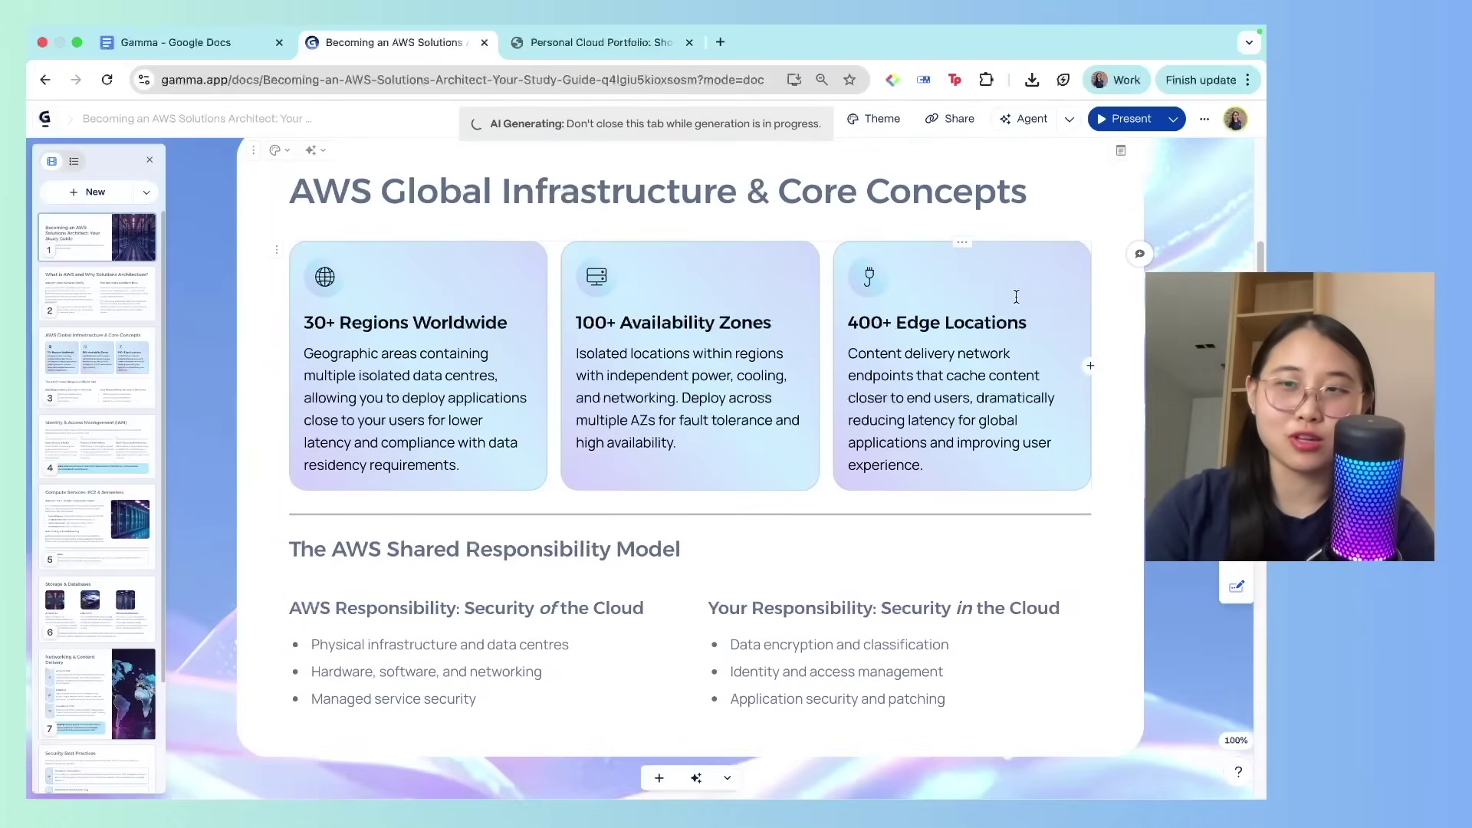
- Ask the agent to fact-check against current AWS docs, then expand to 30 slides using reference architectures and career blogs
left_click(1024, 119)
type("refren")
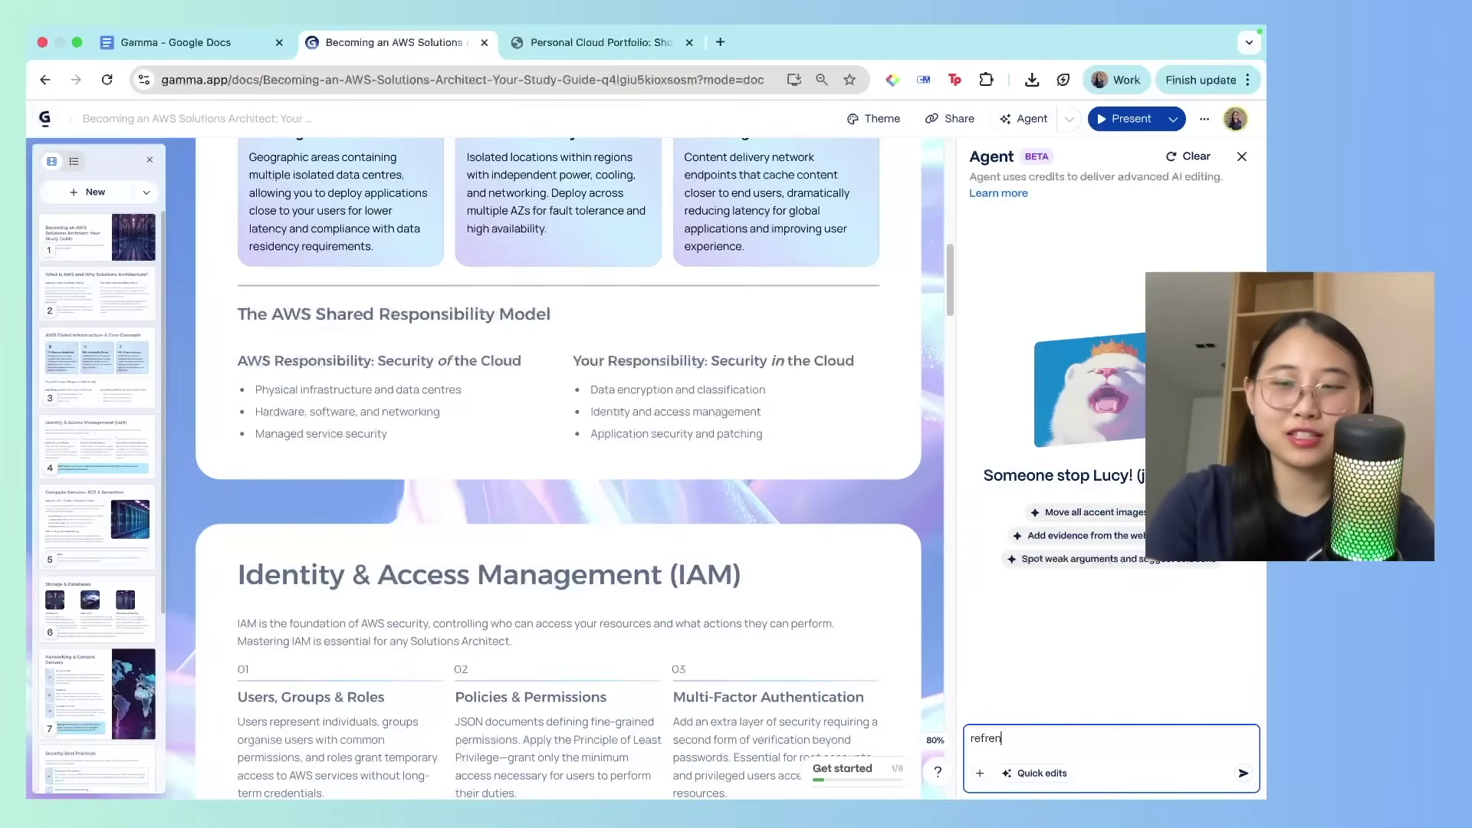
key("BackSpace")
key("BackSpace")
key("BackSpace")
type("erence up to date AW")
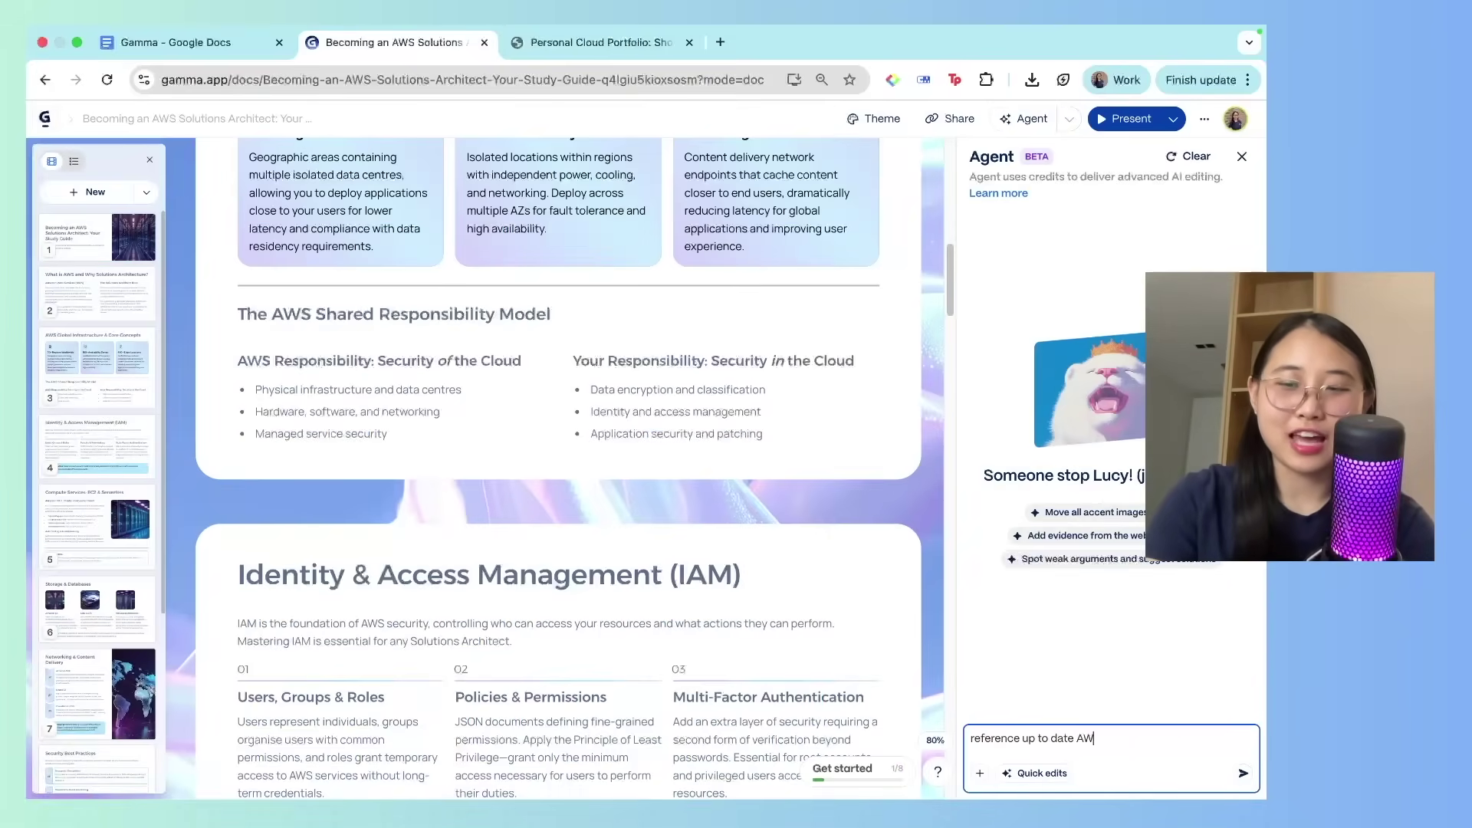
type("S documentation, to ")
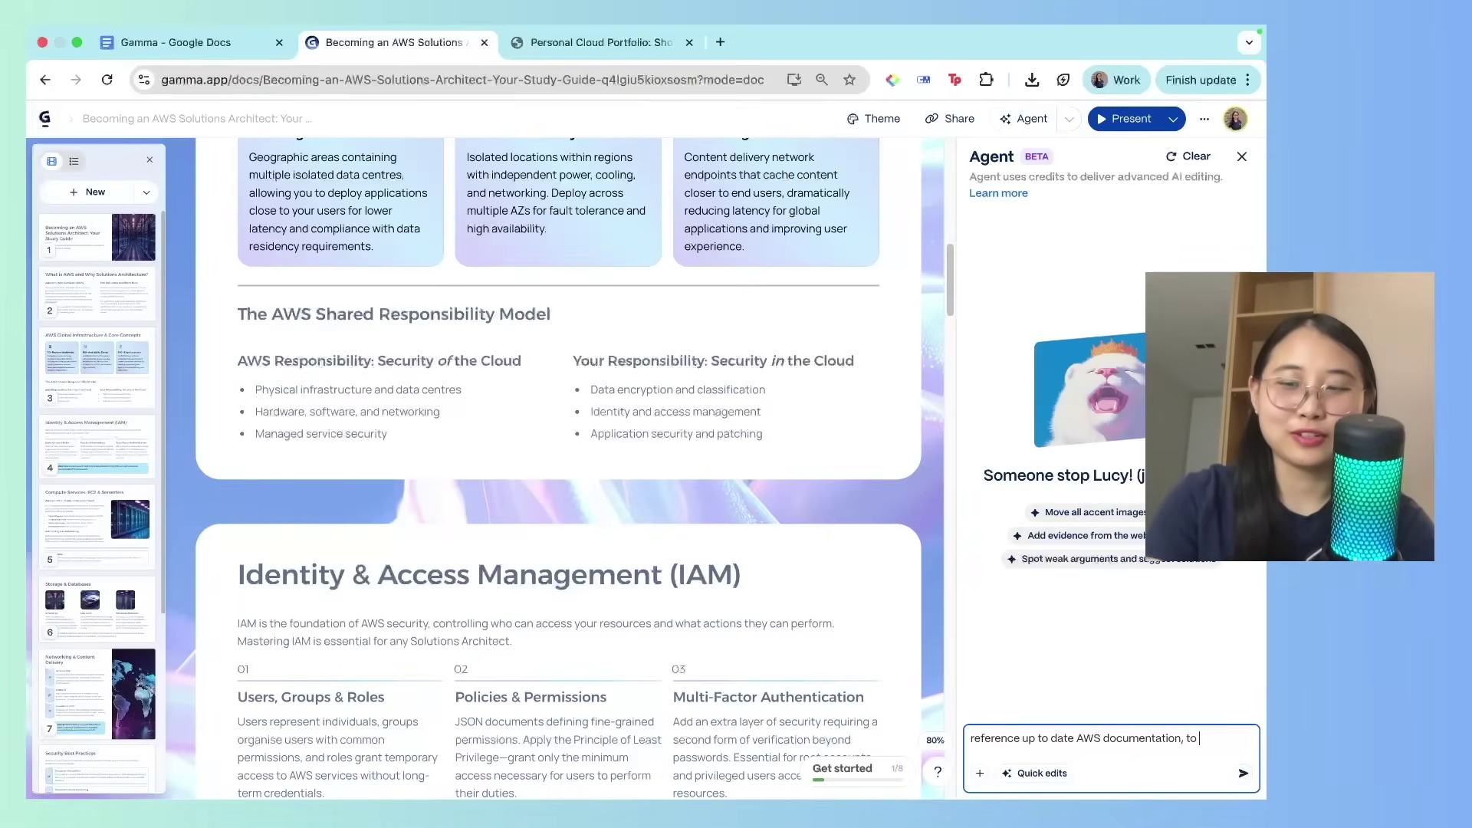
type("nesure all fac")
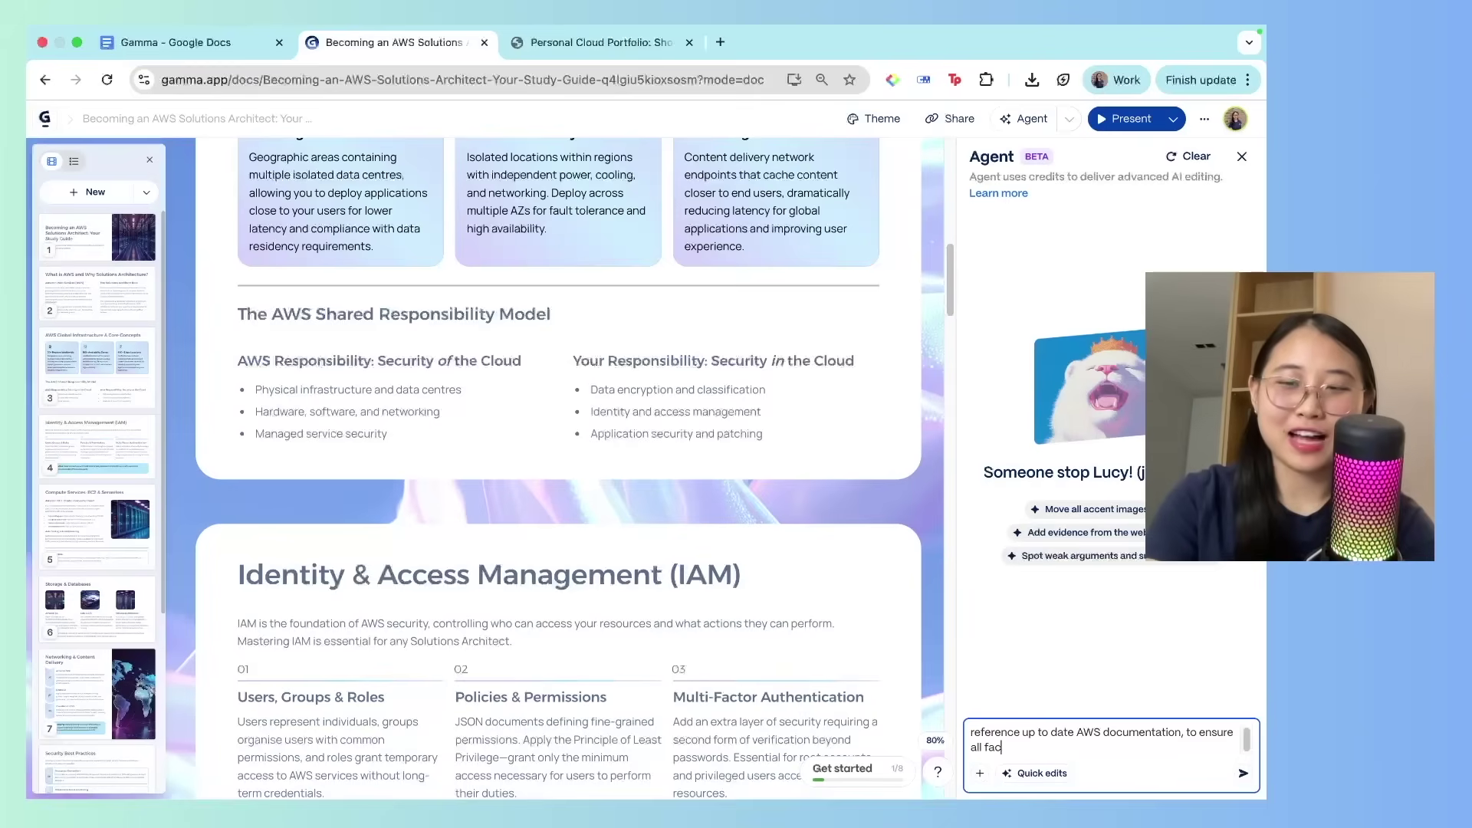
type("t & gifures are")
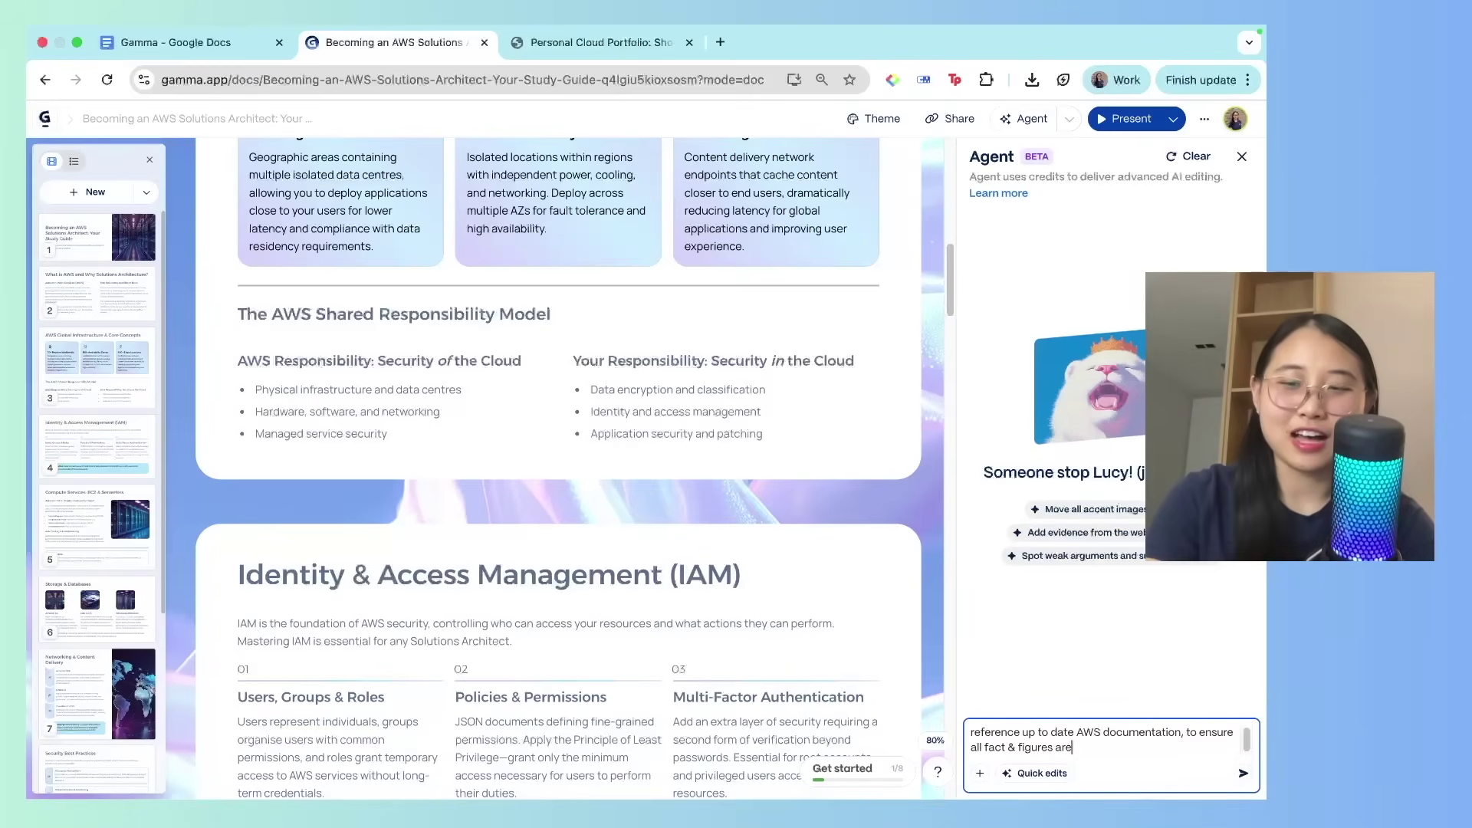
type(" accrate")
key("Return")
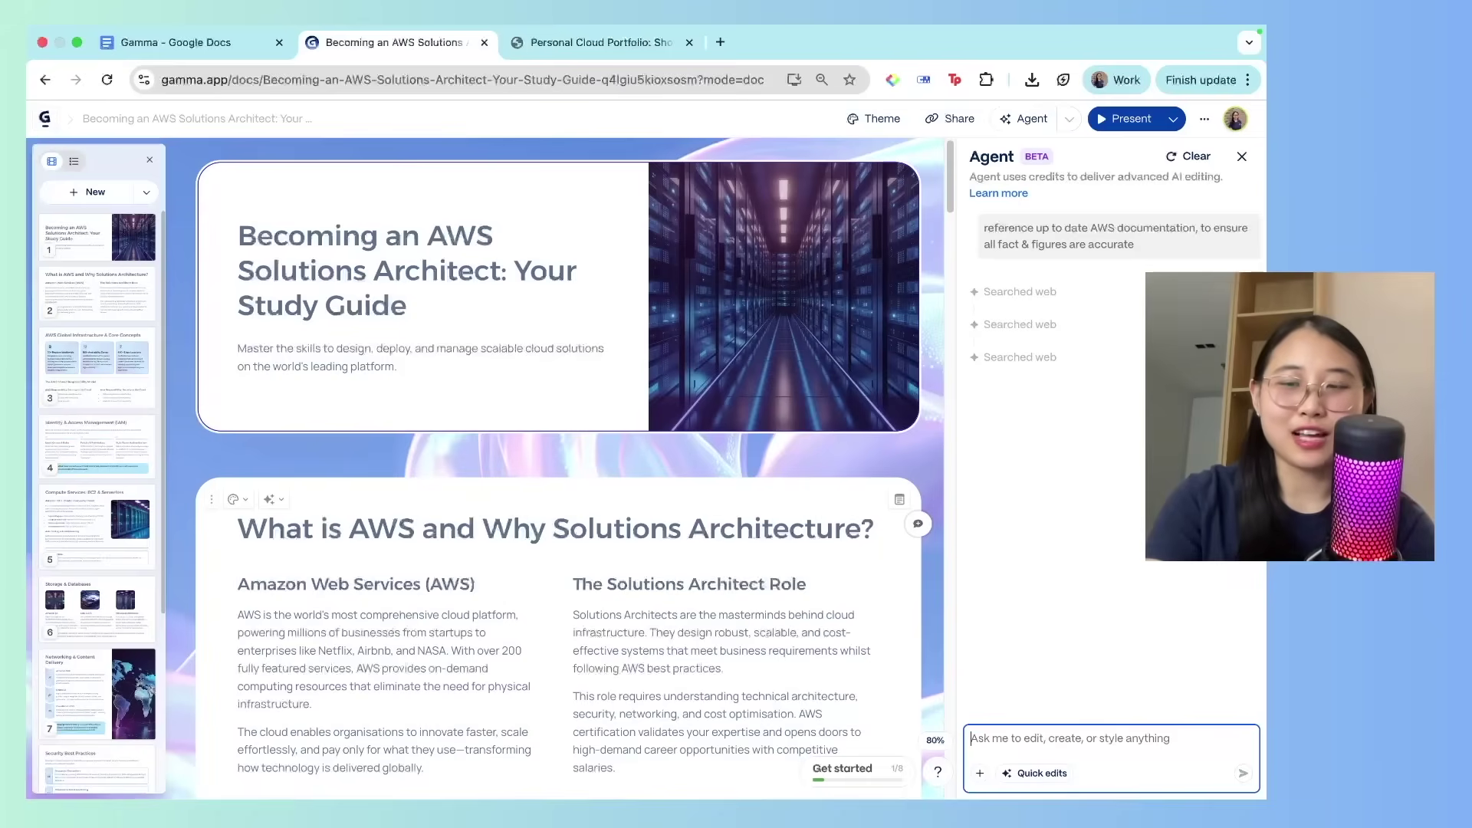
type("include acc")
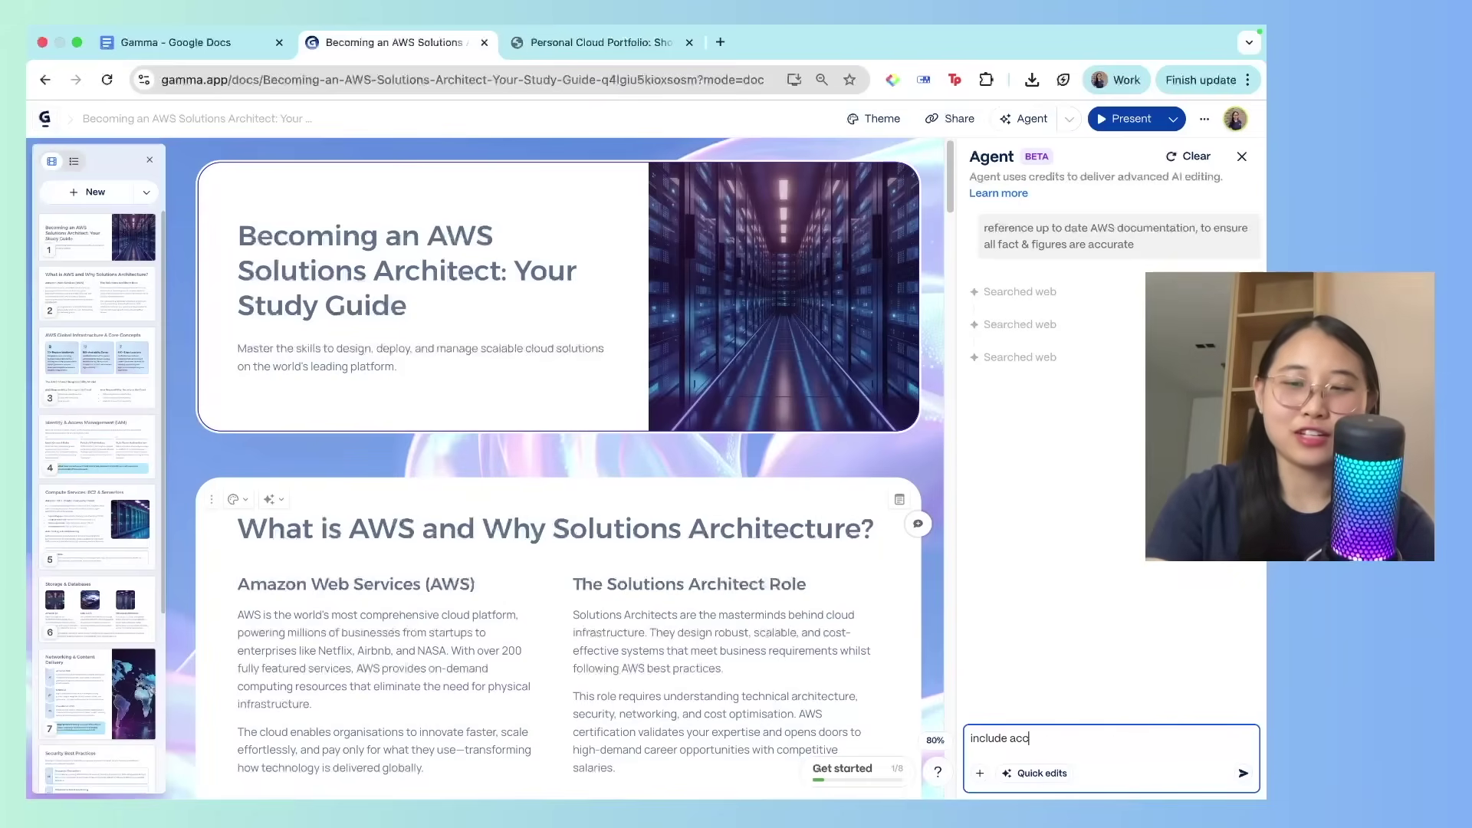
type("urate information from ")
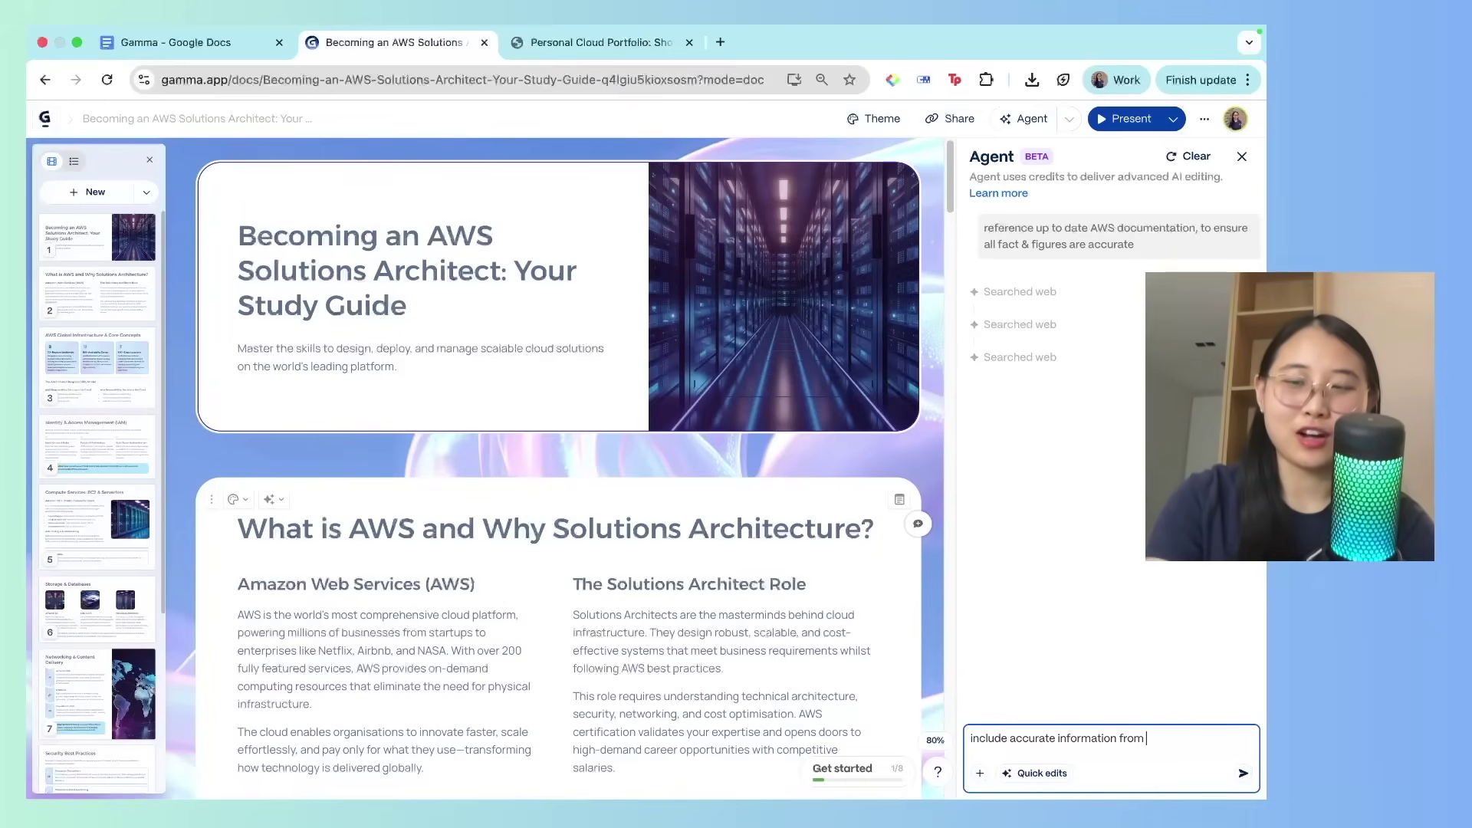
type("aws refer")
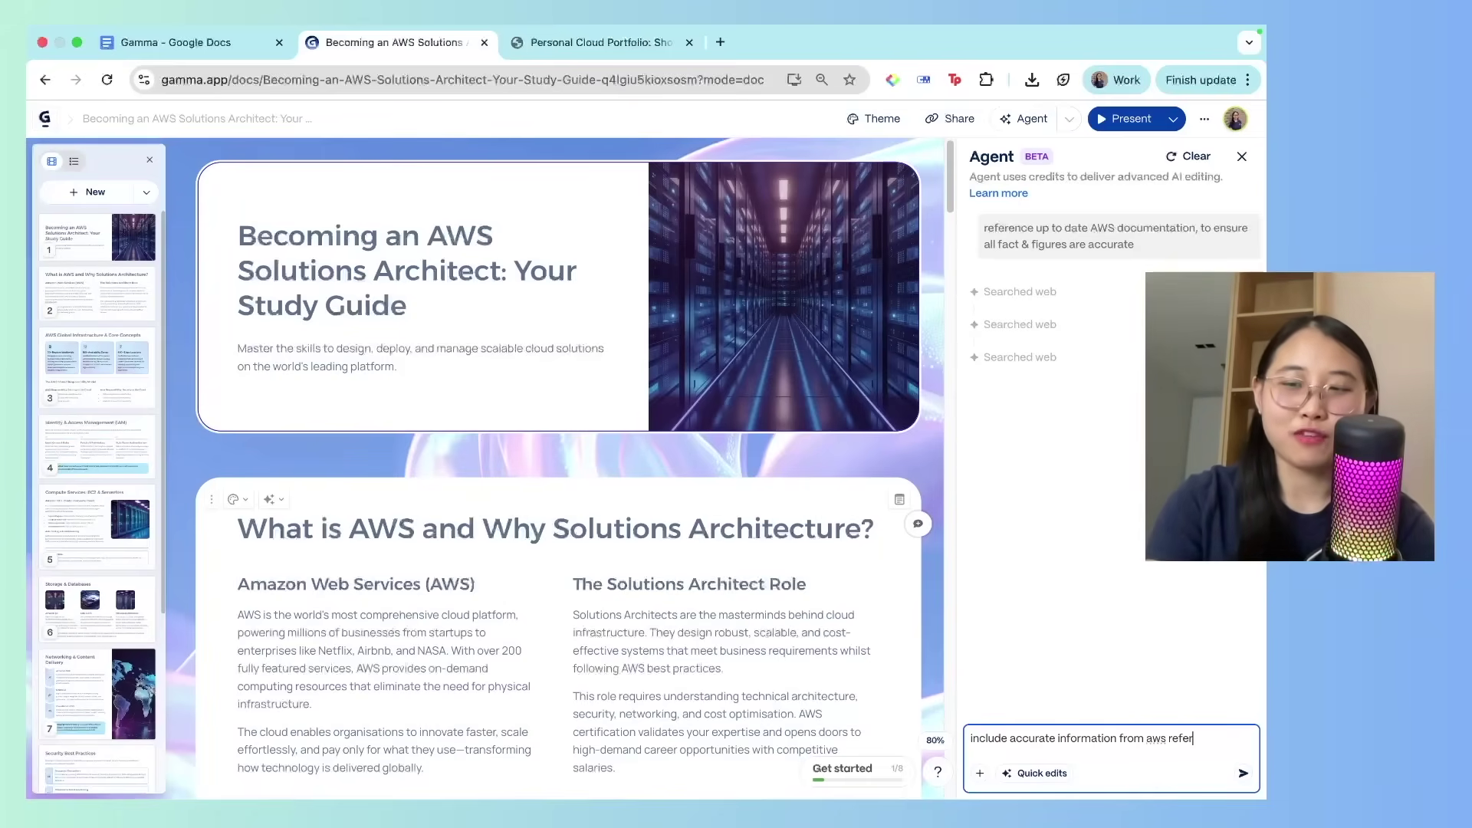
type("ence archite")
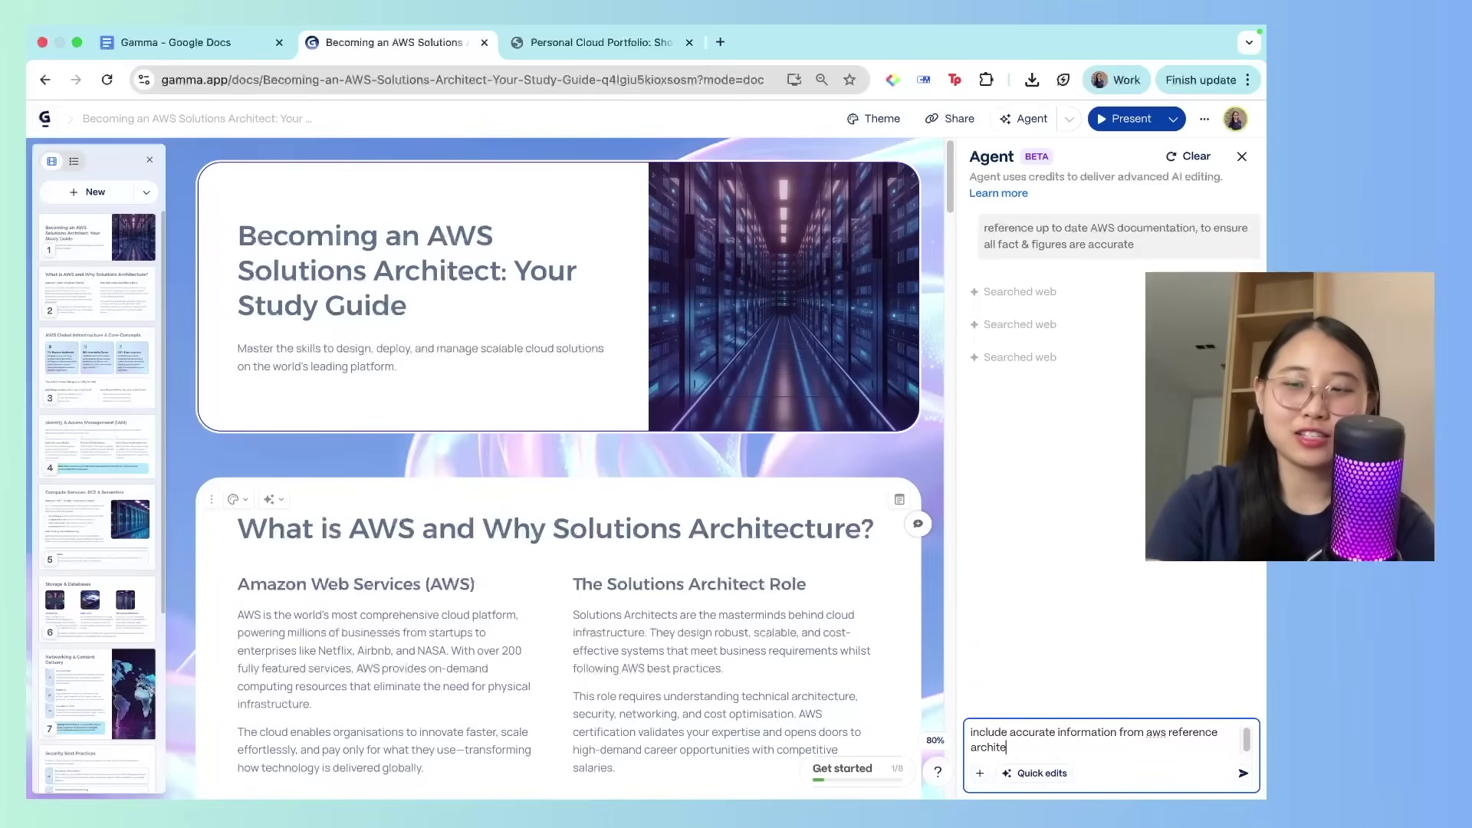
type("ctures and career blogs. also m")
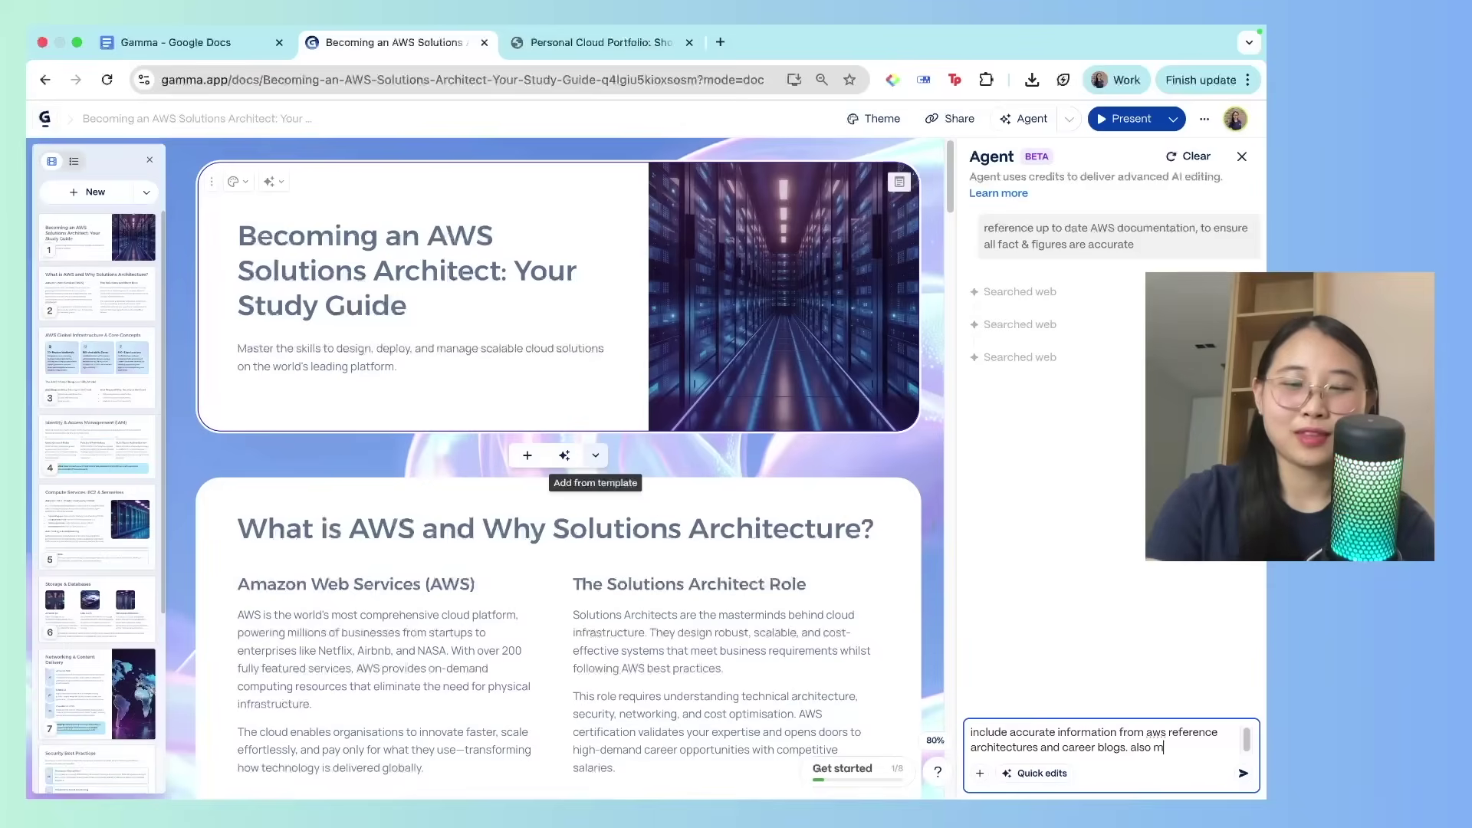
type("ake slide leng")
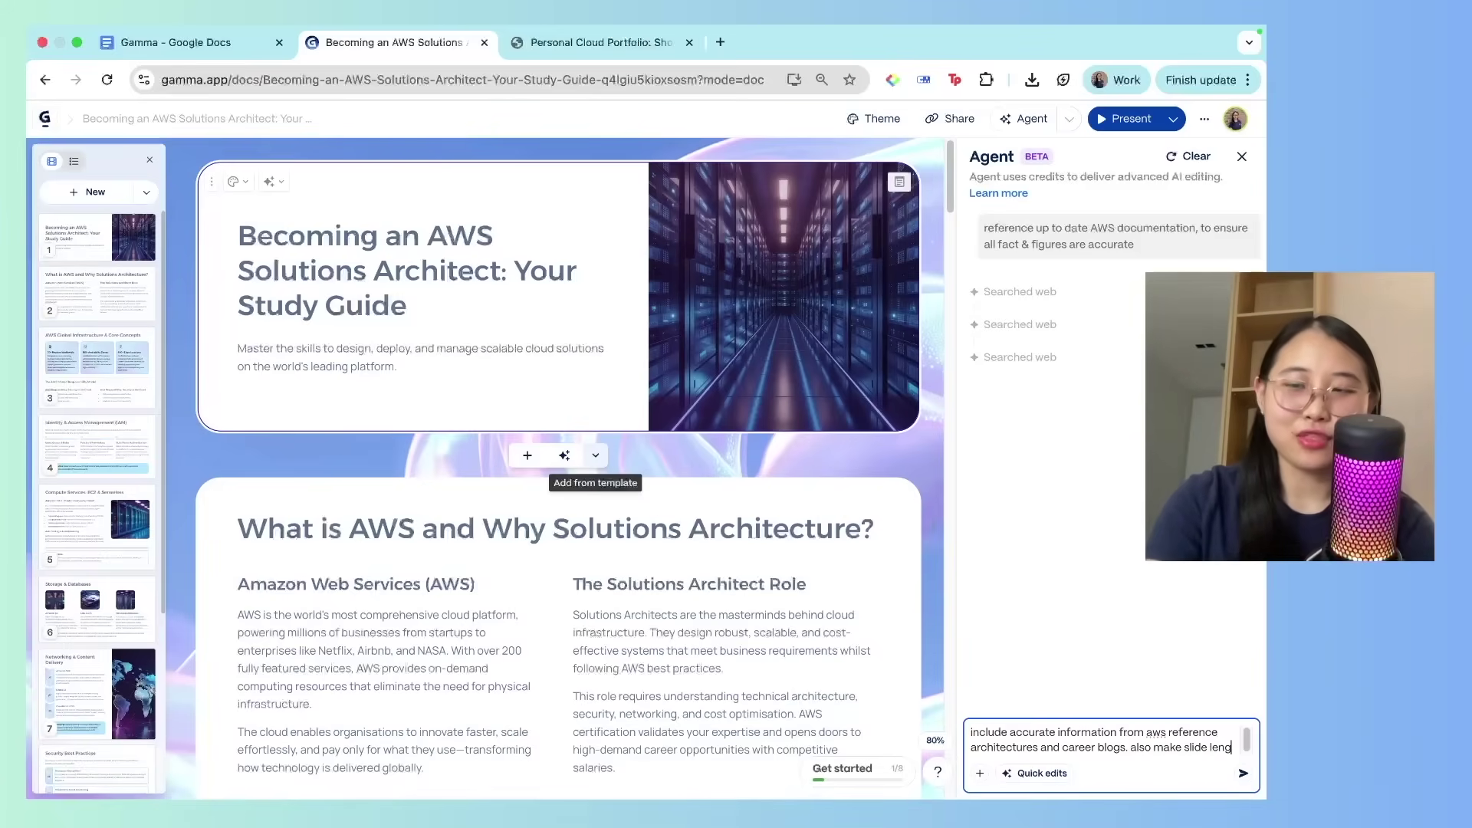
type("th 30")
key("Return")
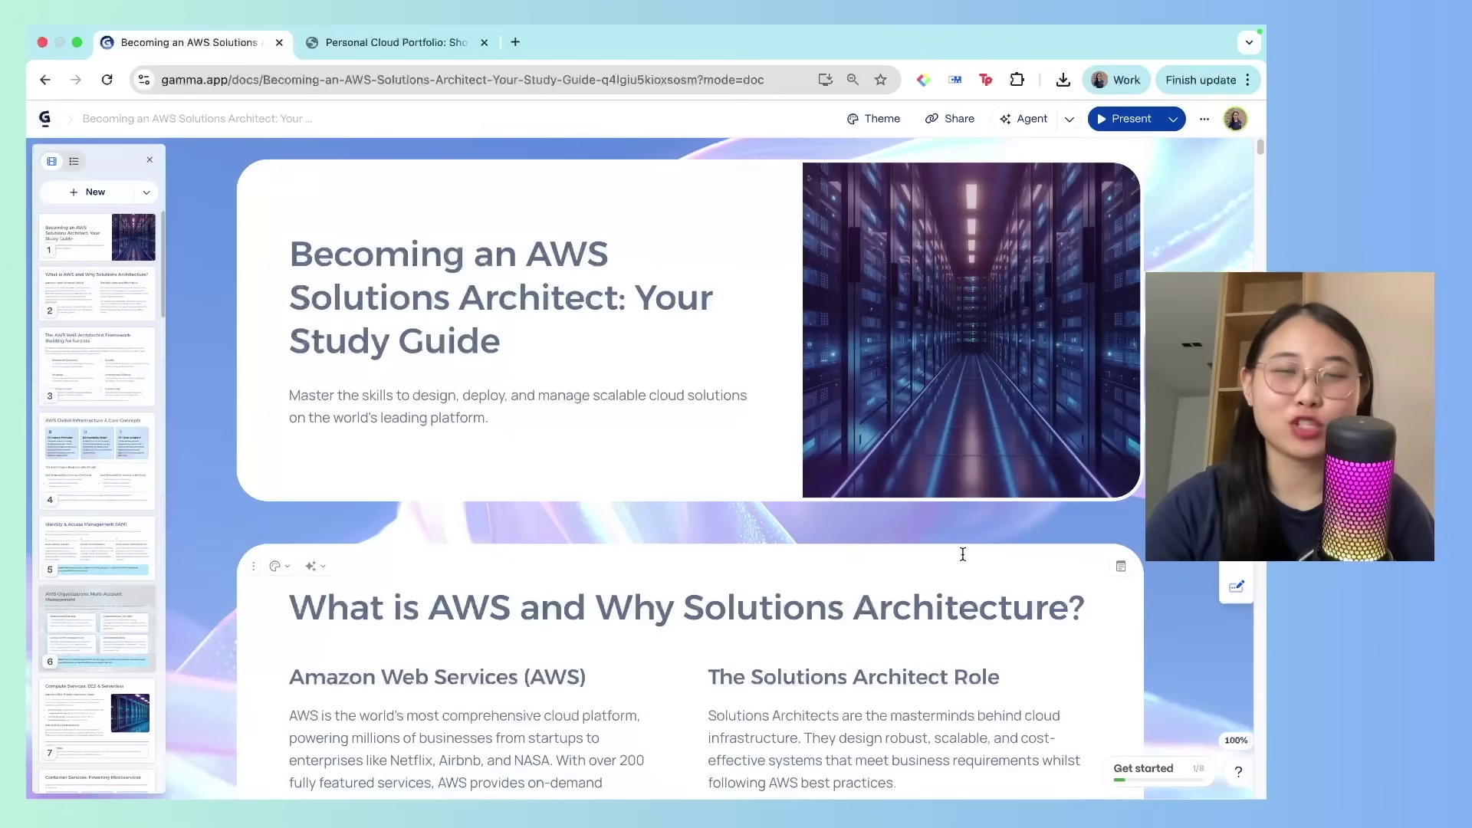
- Scroll down to the Building for Success slide and select its Well-Architected Framework source footnote
scroll(963, 554, "down", 4)
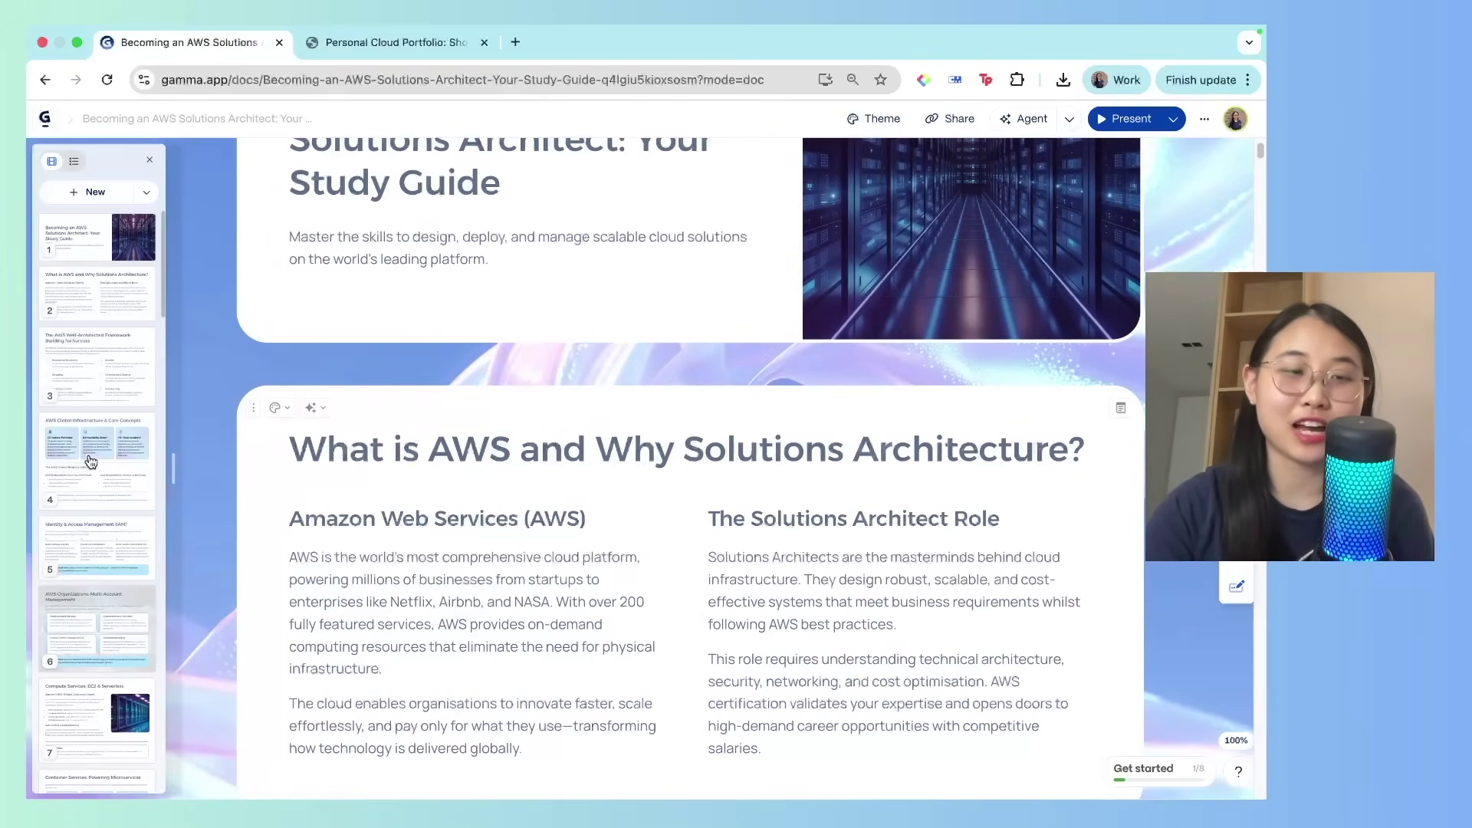
scroll(90, 460, "down", 10)
scroll(91, 469, "down", 10)
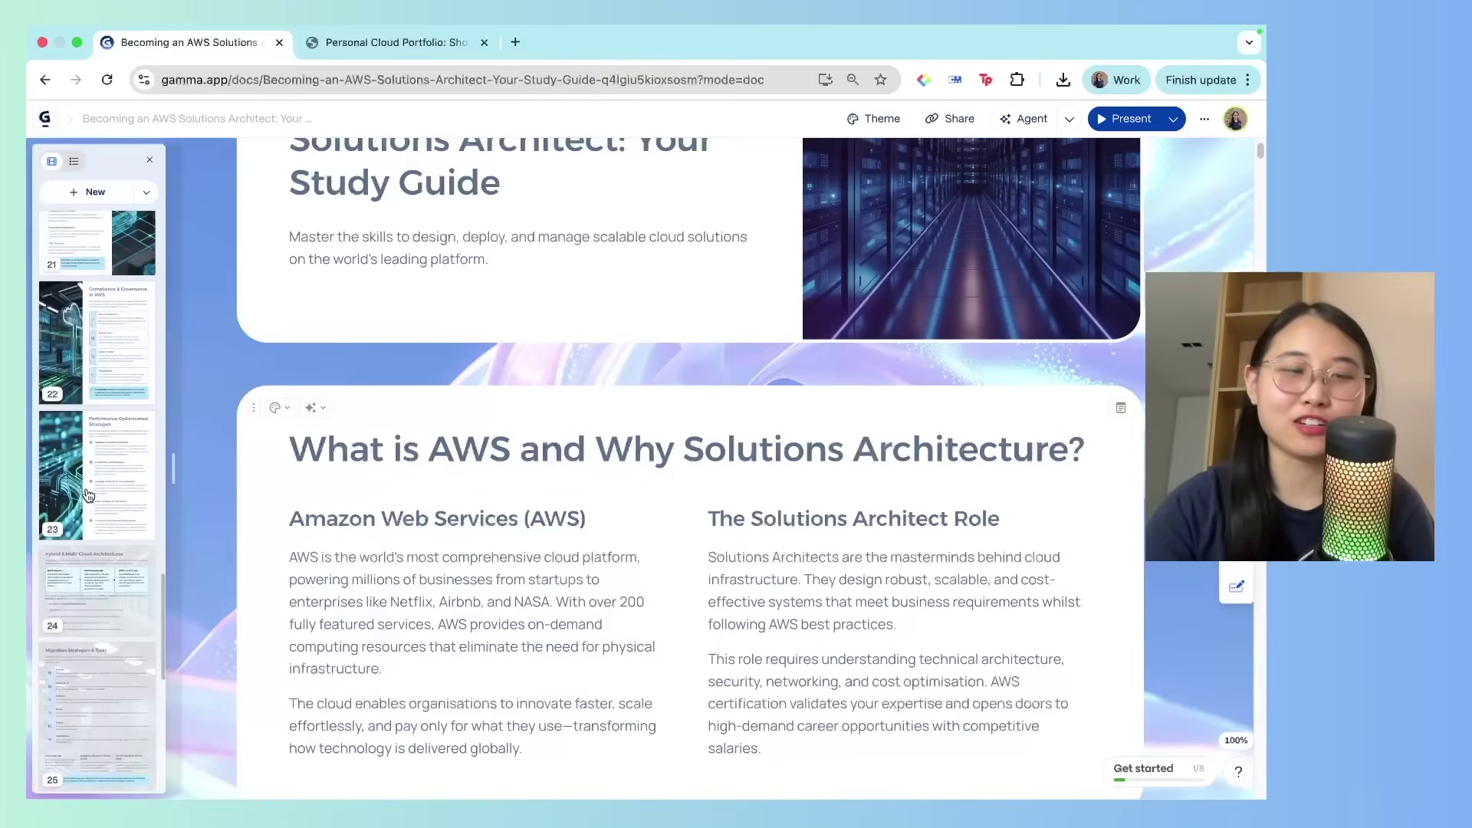
scroll(88, 491, "down", 5)
scroll(86, 510, "down", 4)
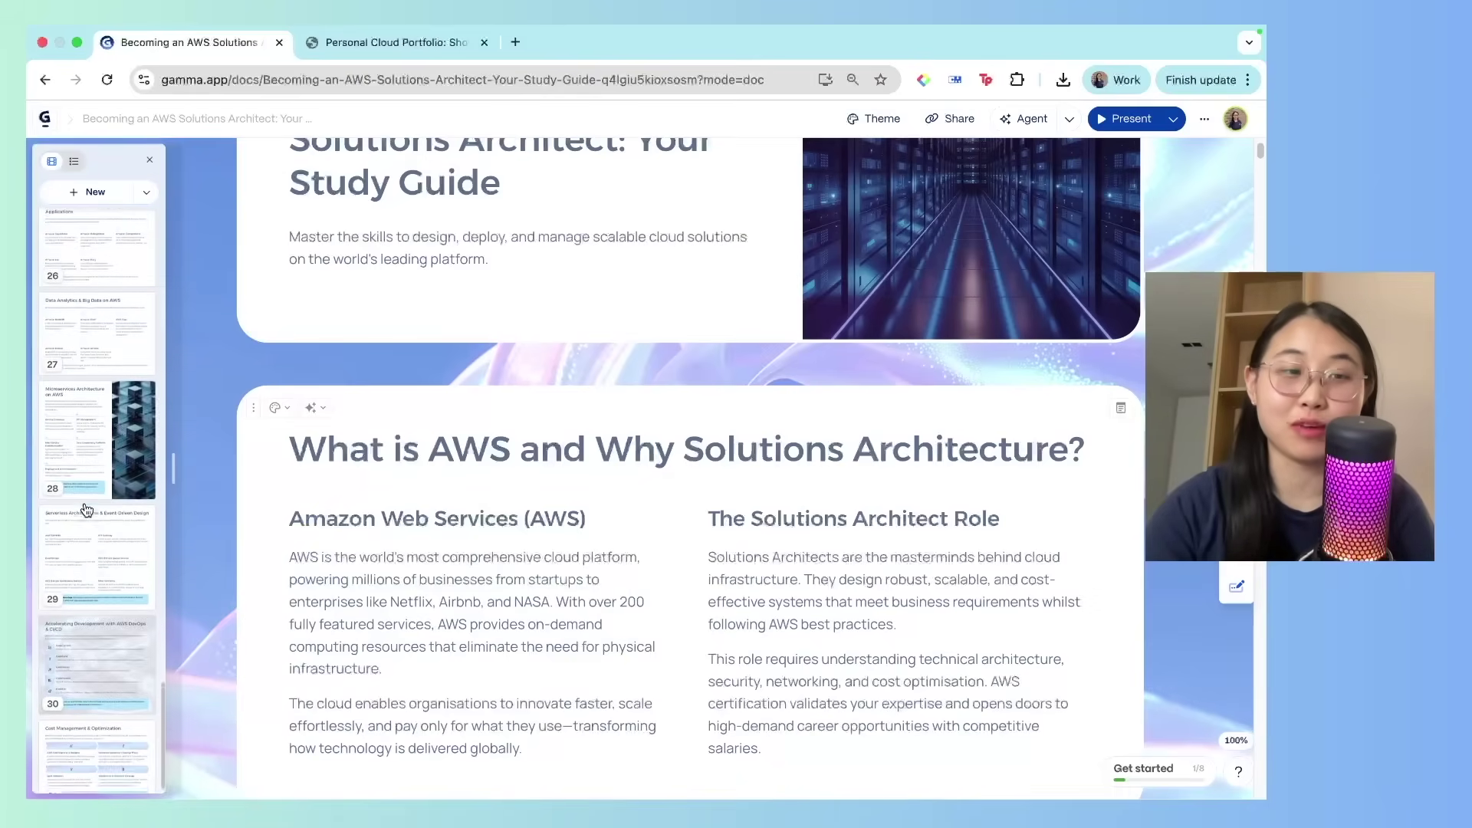
scroll(881, 566, "down", 3)
scroll(881, 566, "down", 5)
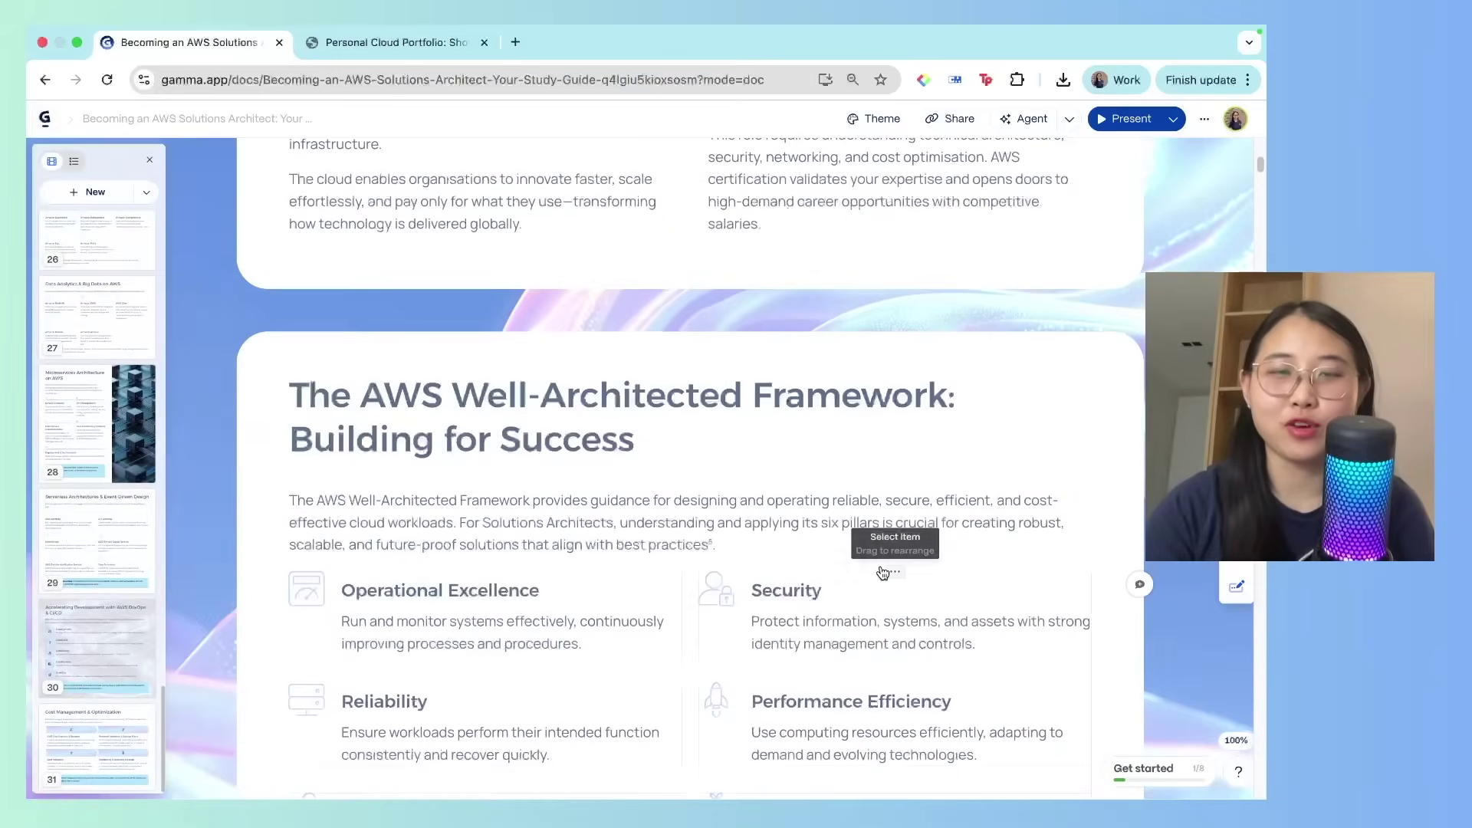
scroll(883, 572, "down", 1)
scroll(1031, 575, "down", 3)
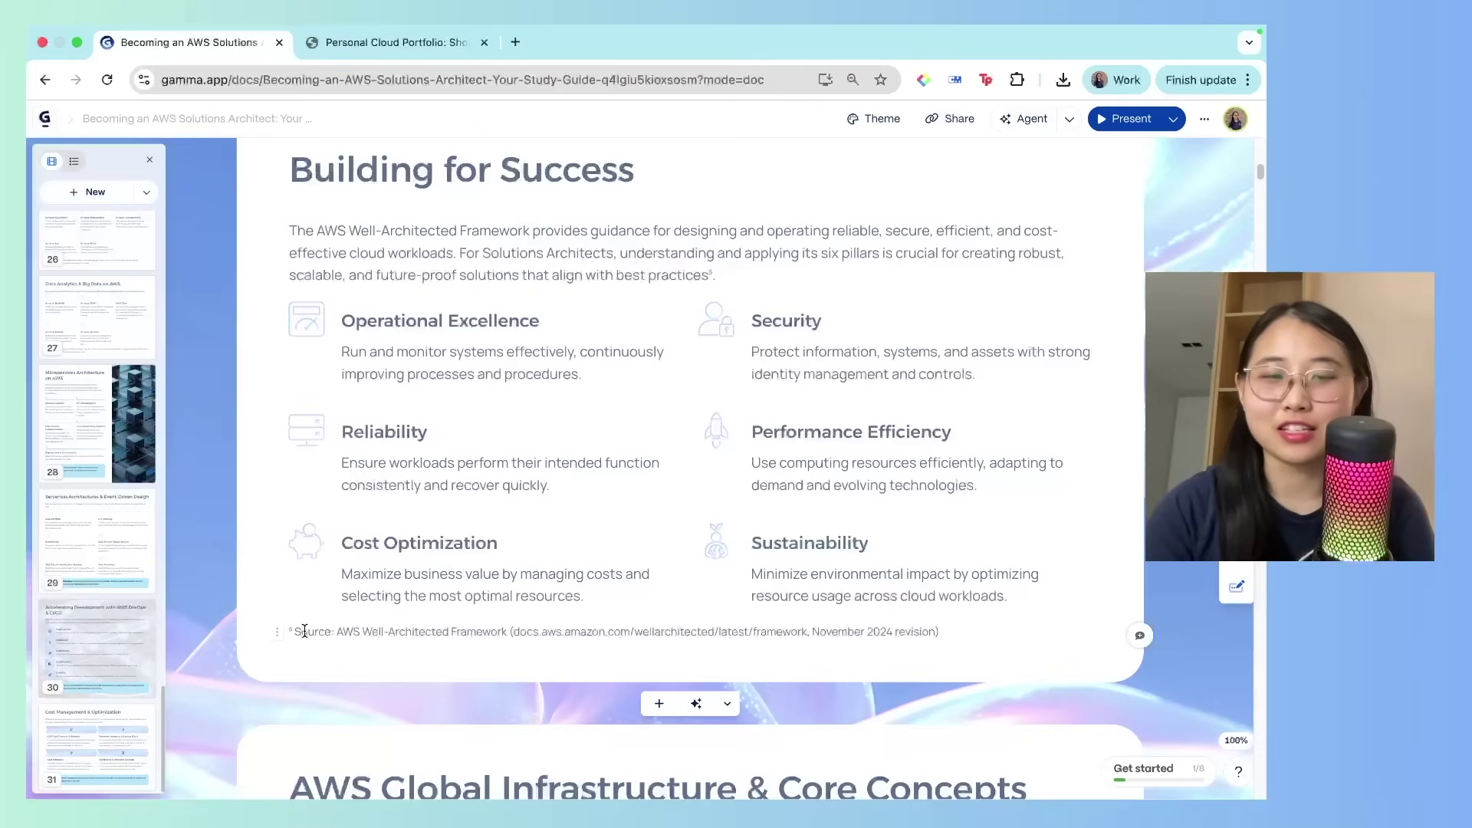
left_click_drag(388, 631, 938, 631)
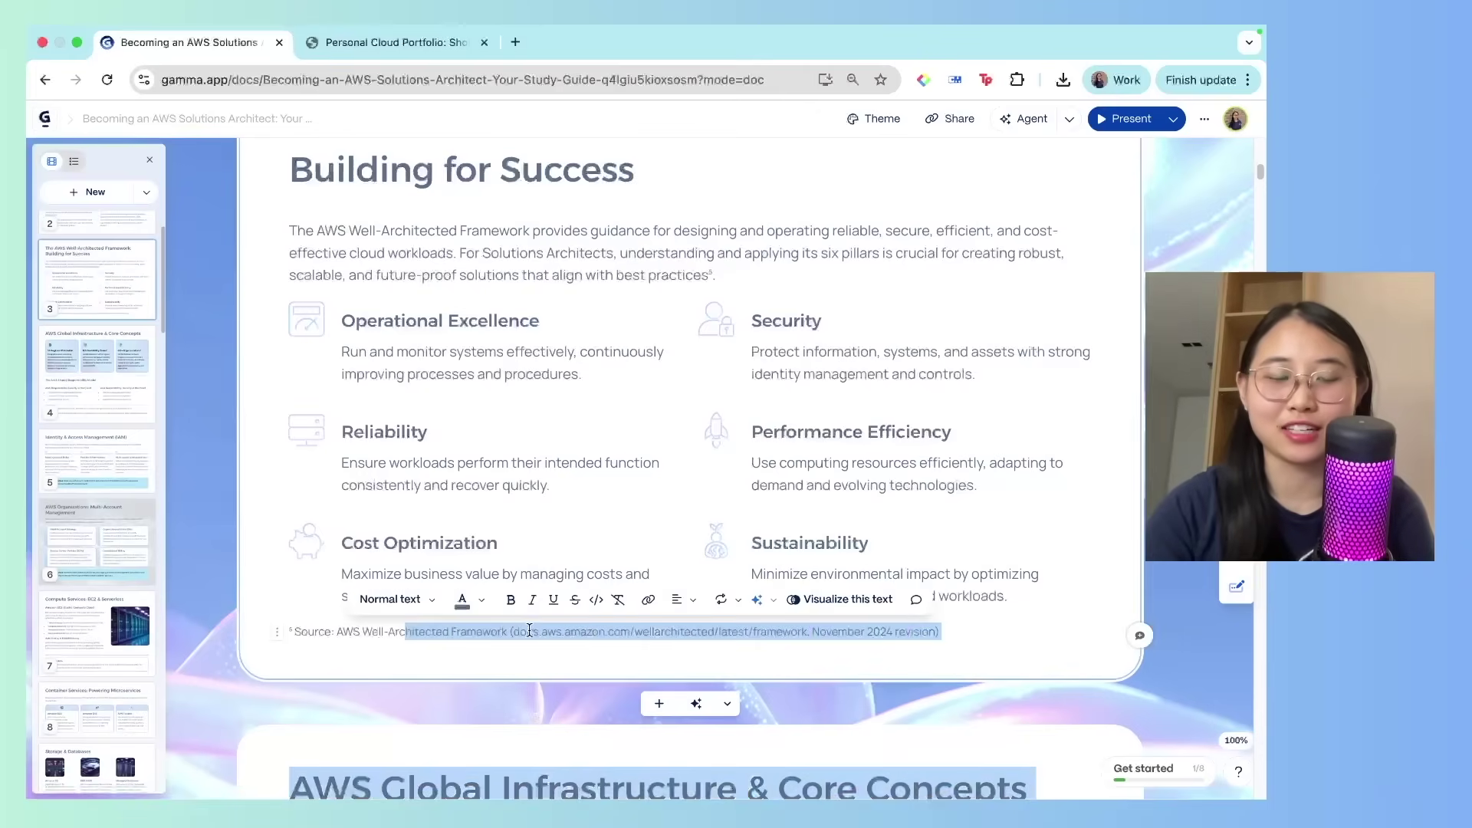
left_click(529, 630)
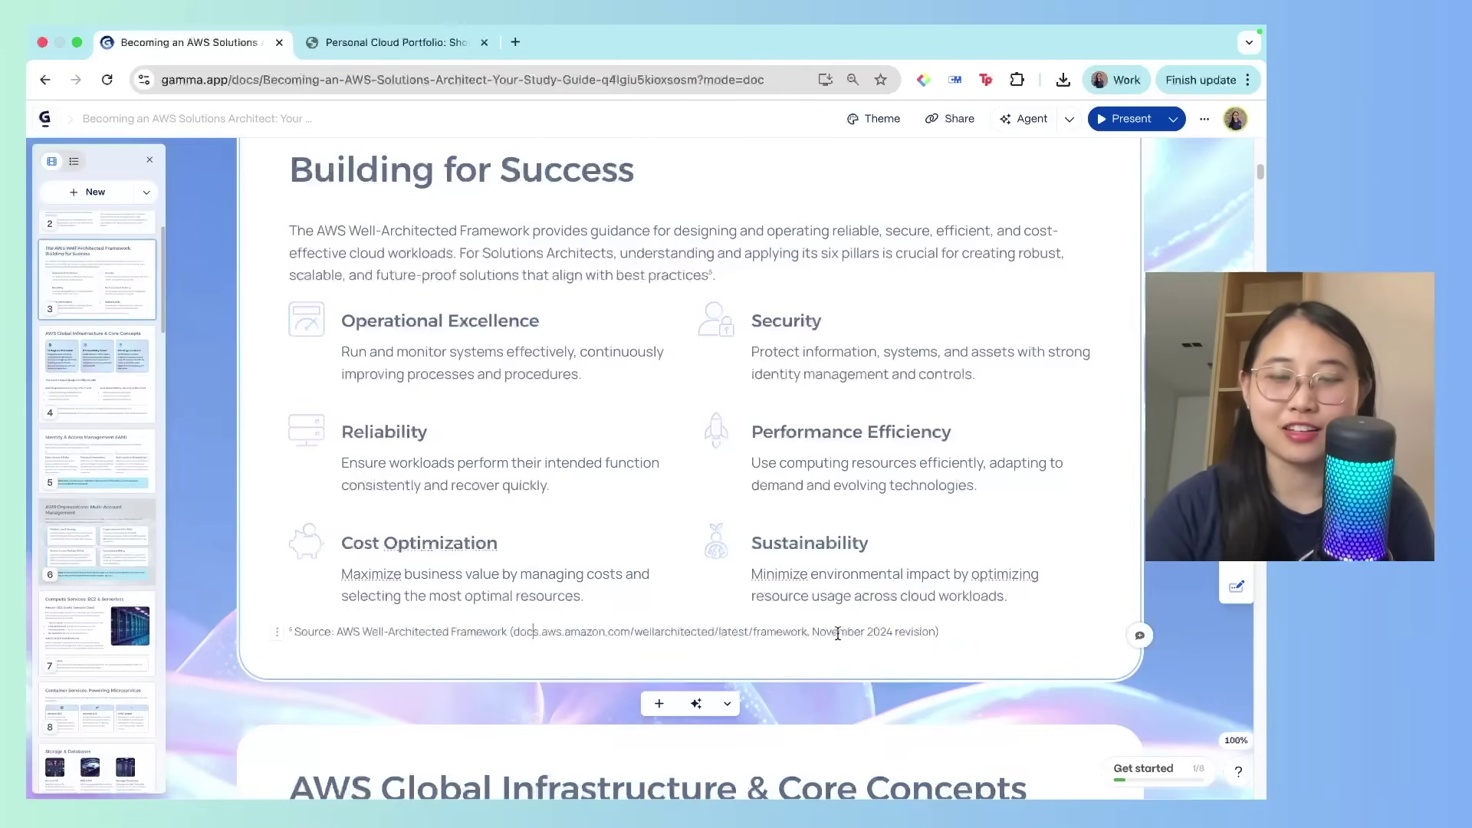
left_click_drag(815, 631, 939, 631)
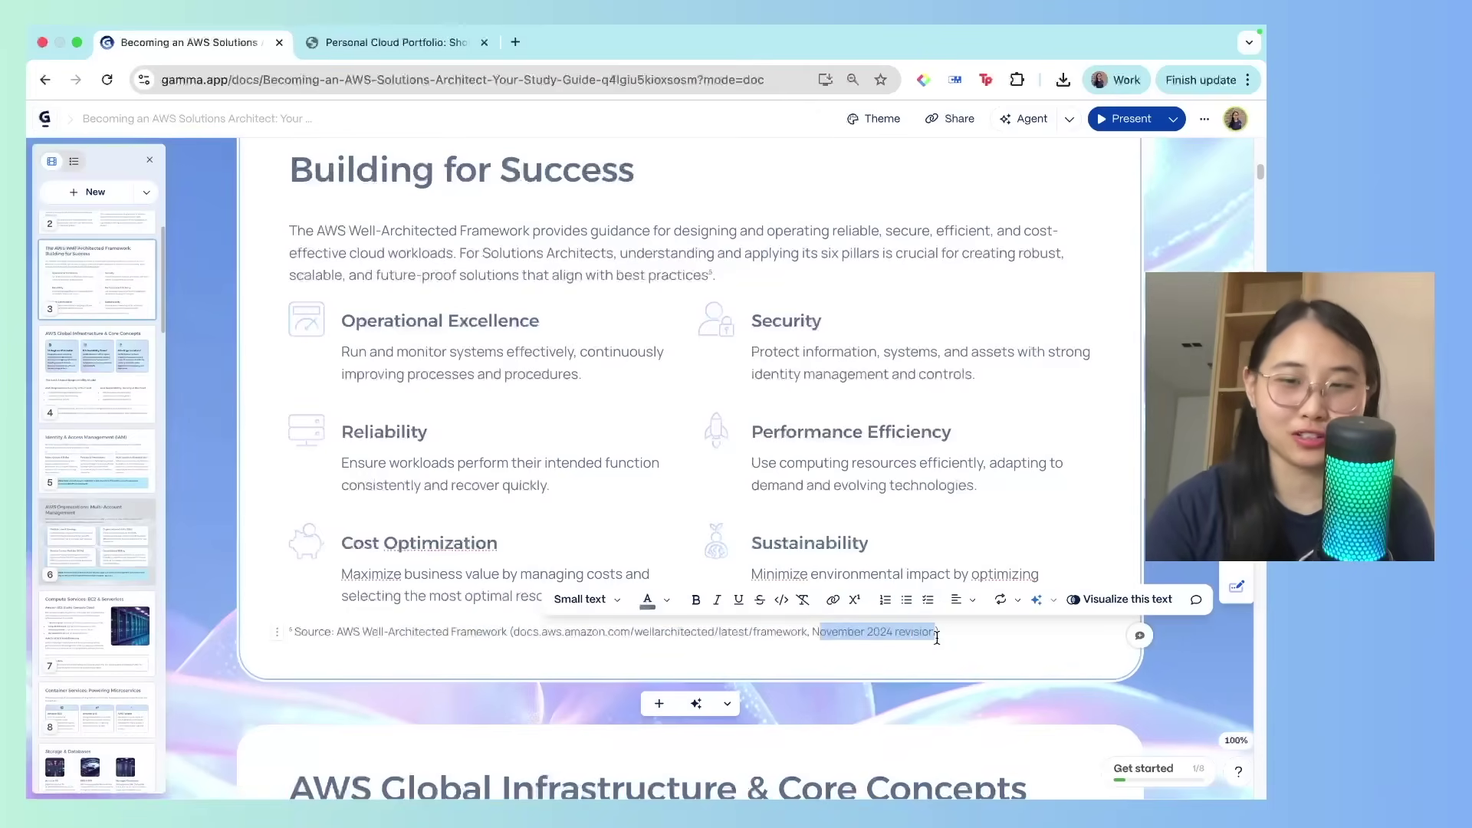
- Leave the Building for Success card's edit mode and reset the browser zoom to 100%
scroll(610, 529, "up", 2)
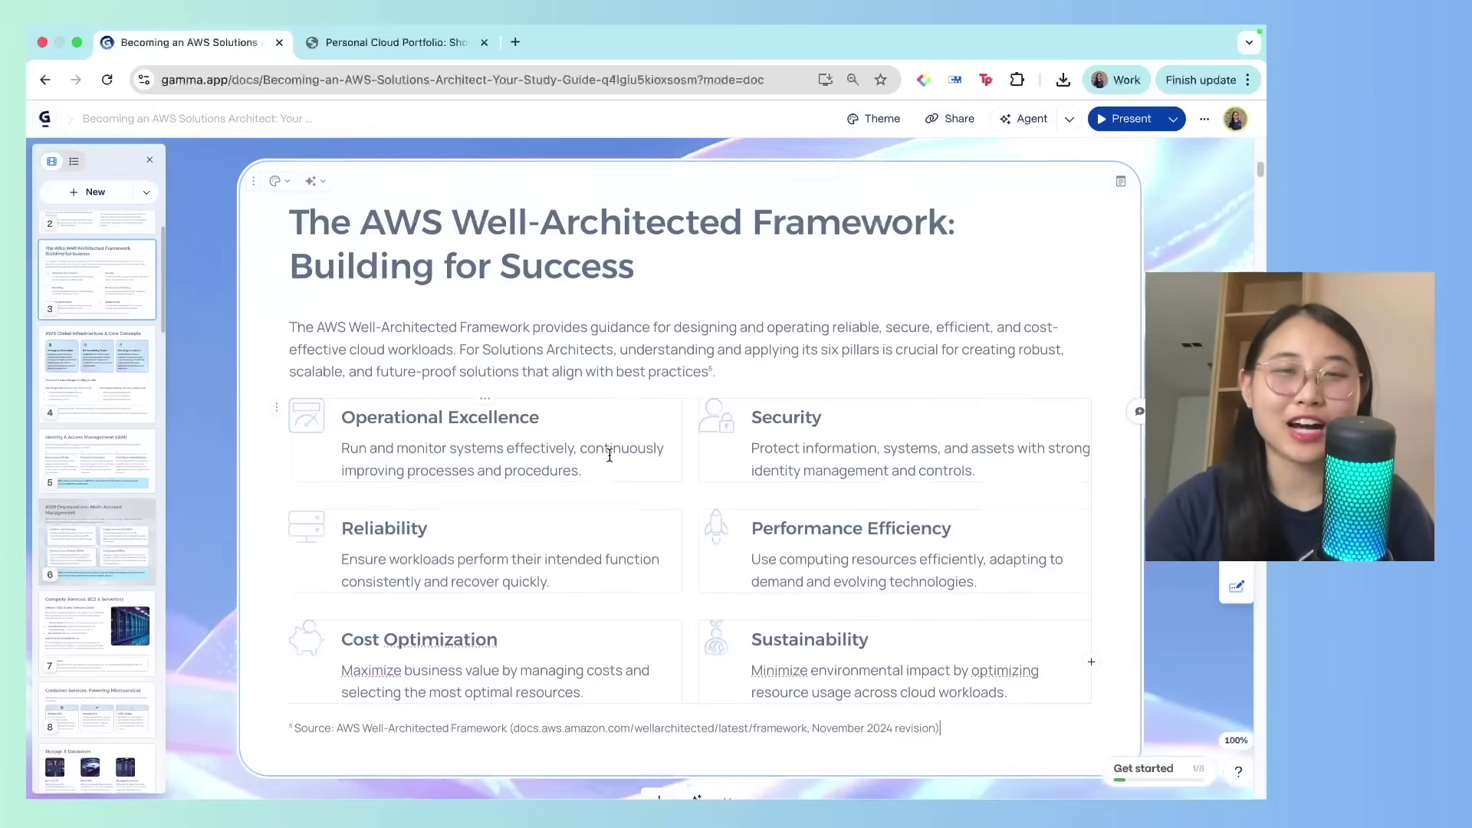
scroll(610, 446, "down", 1)
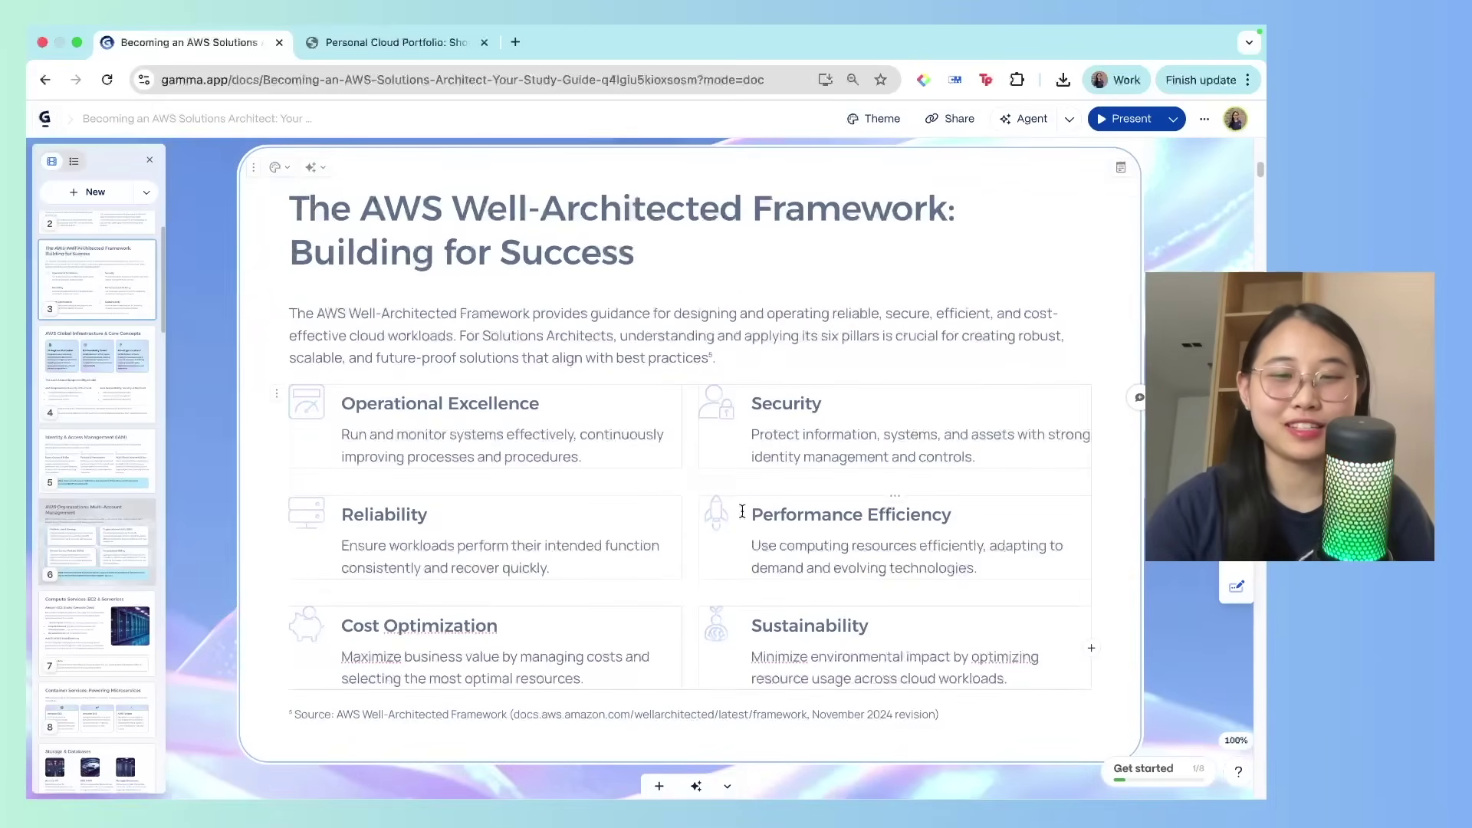
scroll(971, 623, "up", 5)
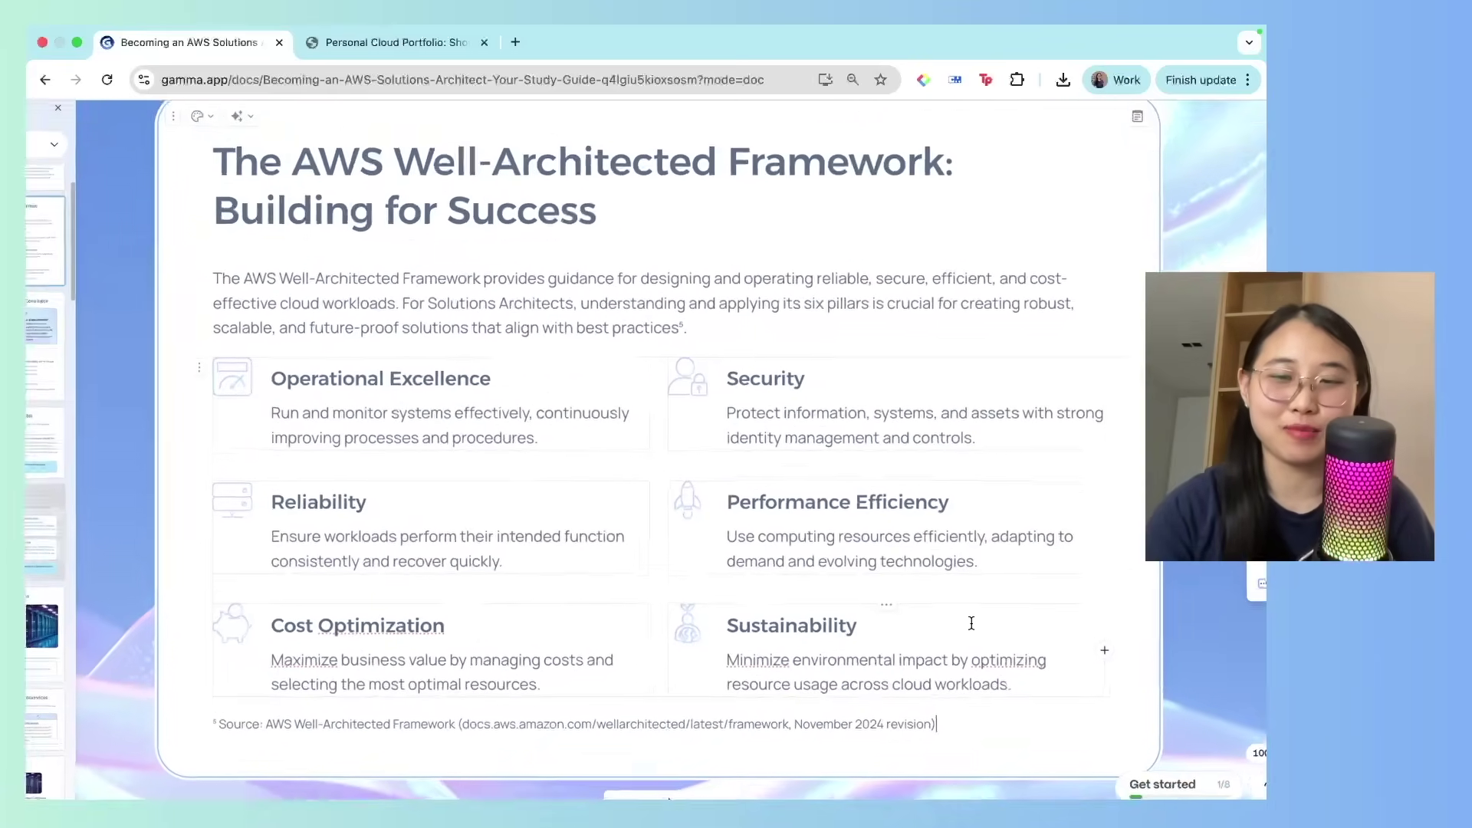
scroll(970, 604, "down", 5)
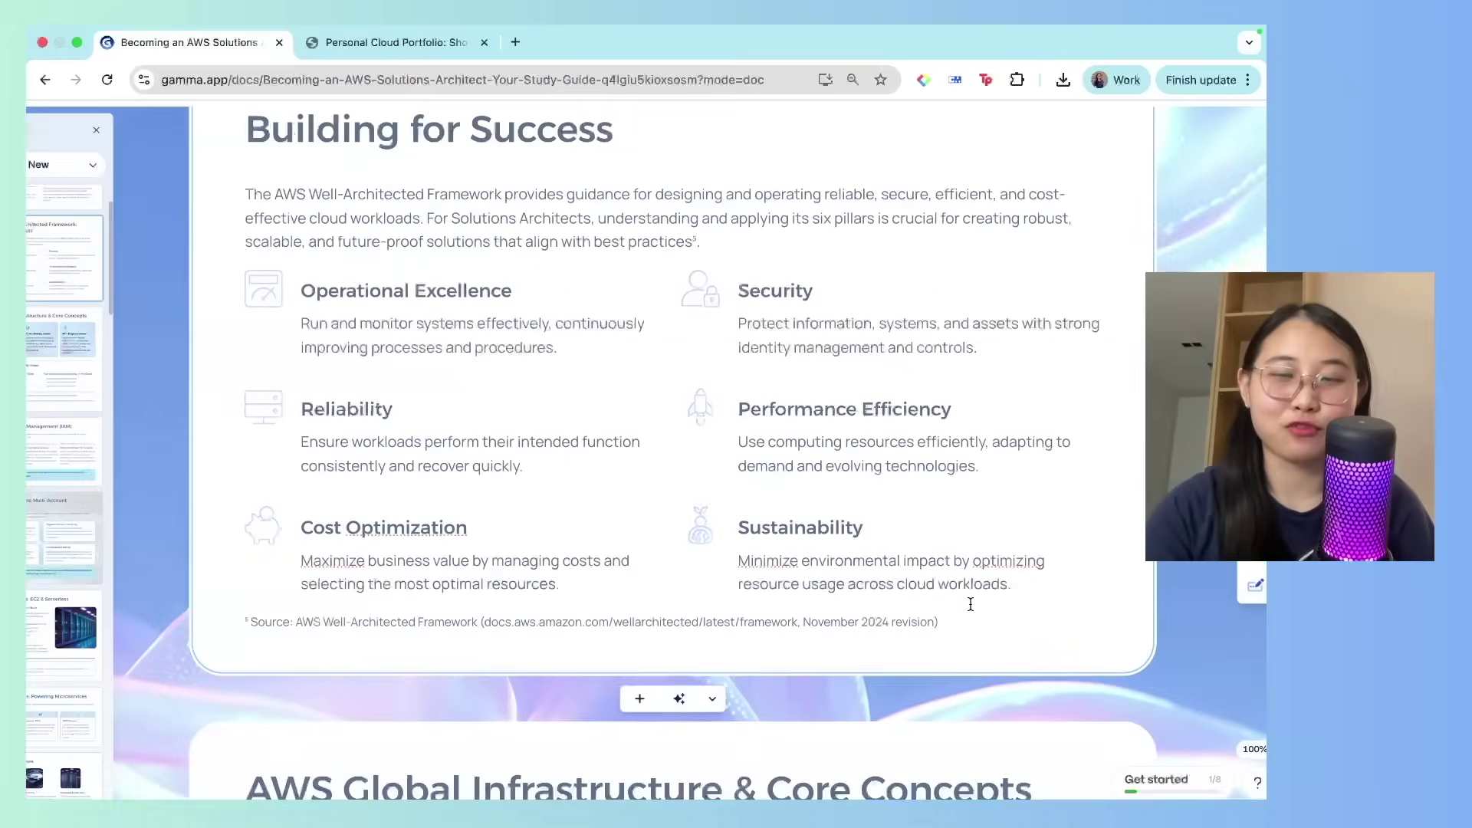
key("Escape")
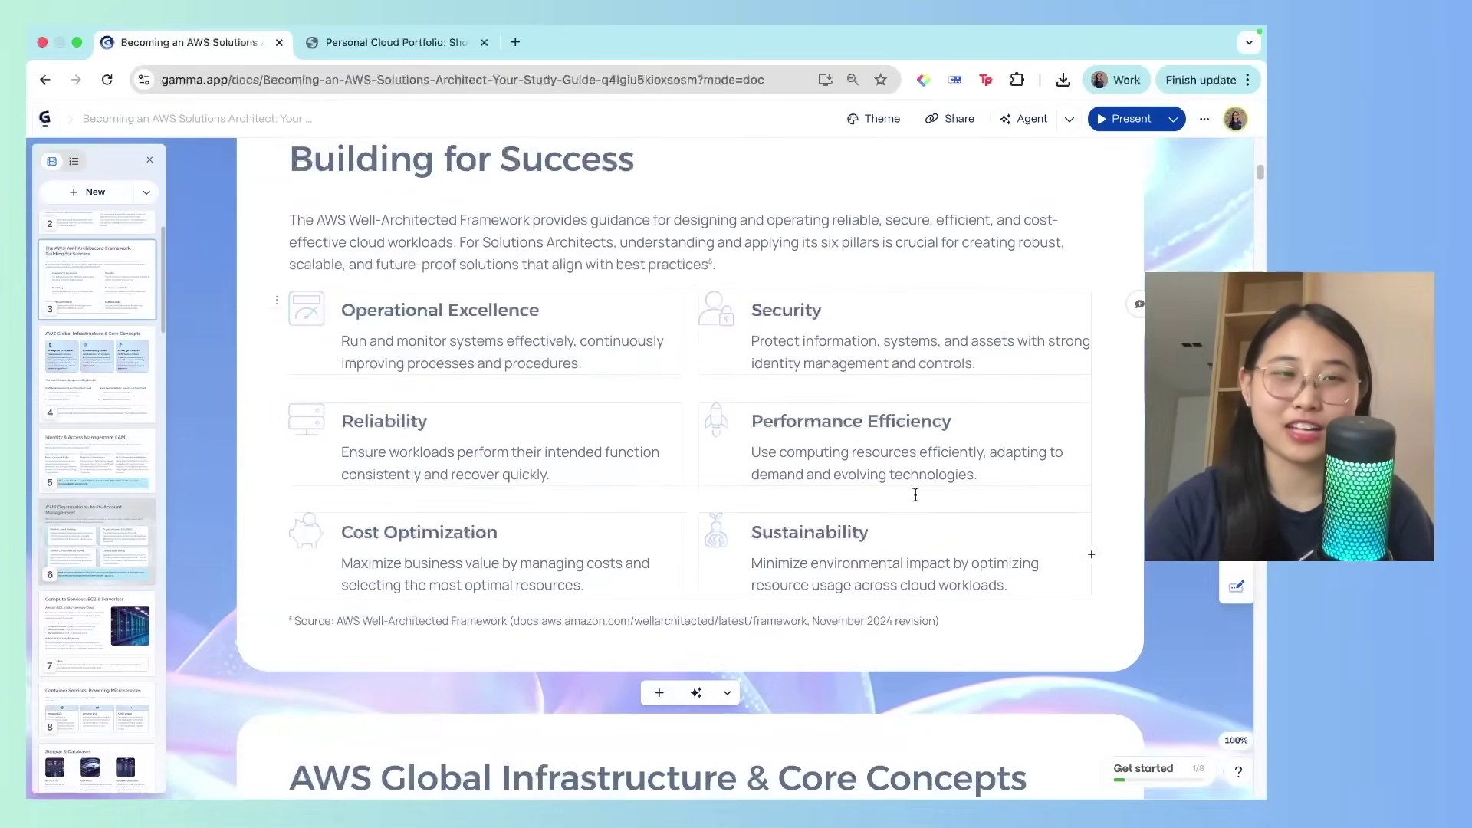
key("super+0")
scroll(1028, 572, "down", 10)
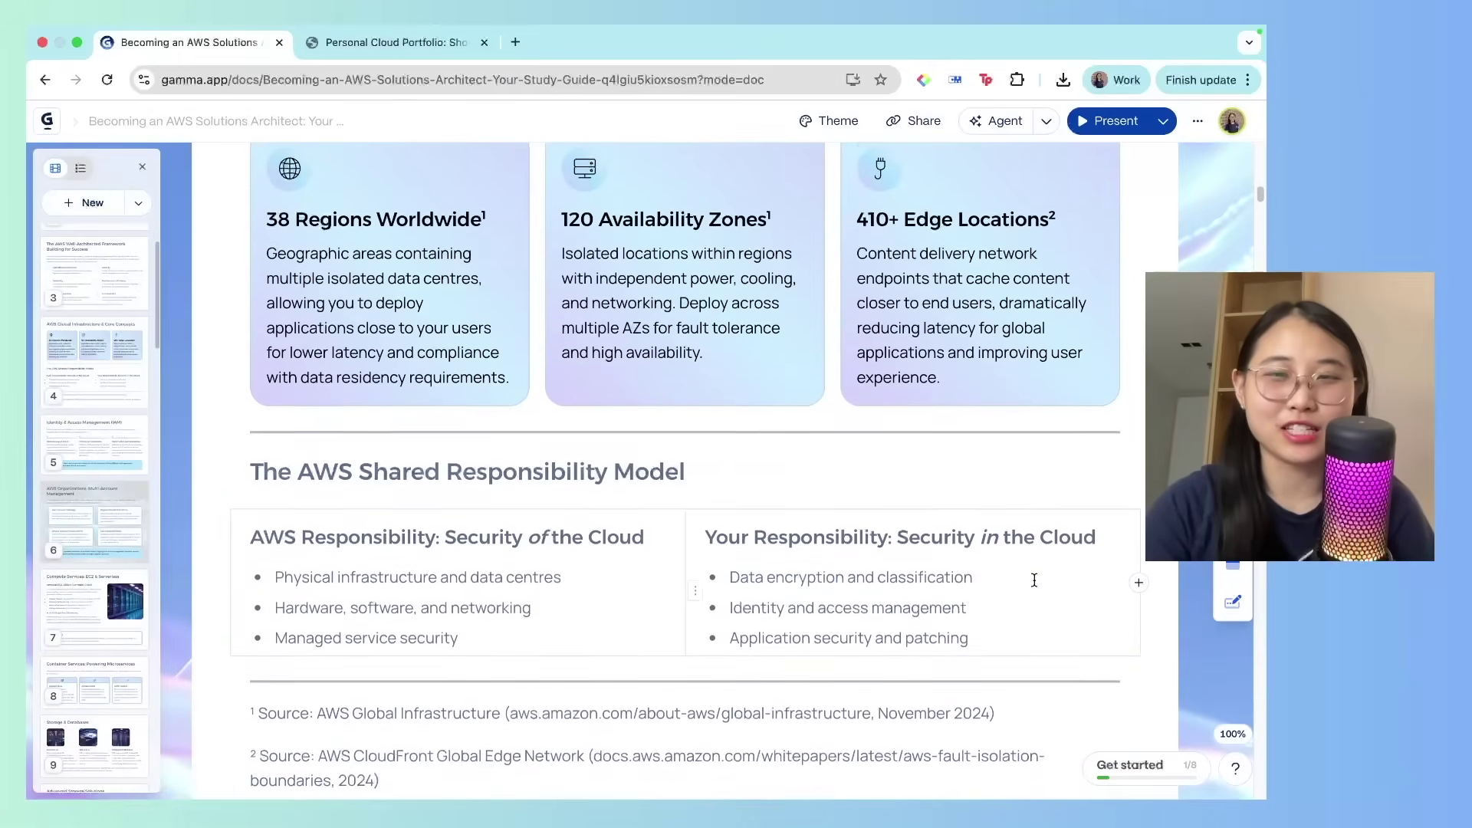
- Inspect the 38 Regions, Availability Zones and 410+ Edge Locations figures on the Global Infrastructure slide
scroll(591, 506, "down", 1)
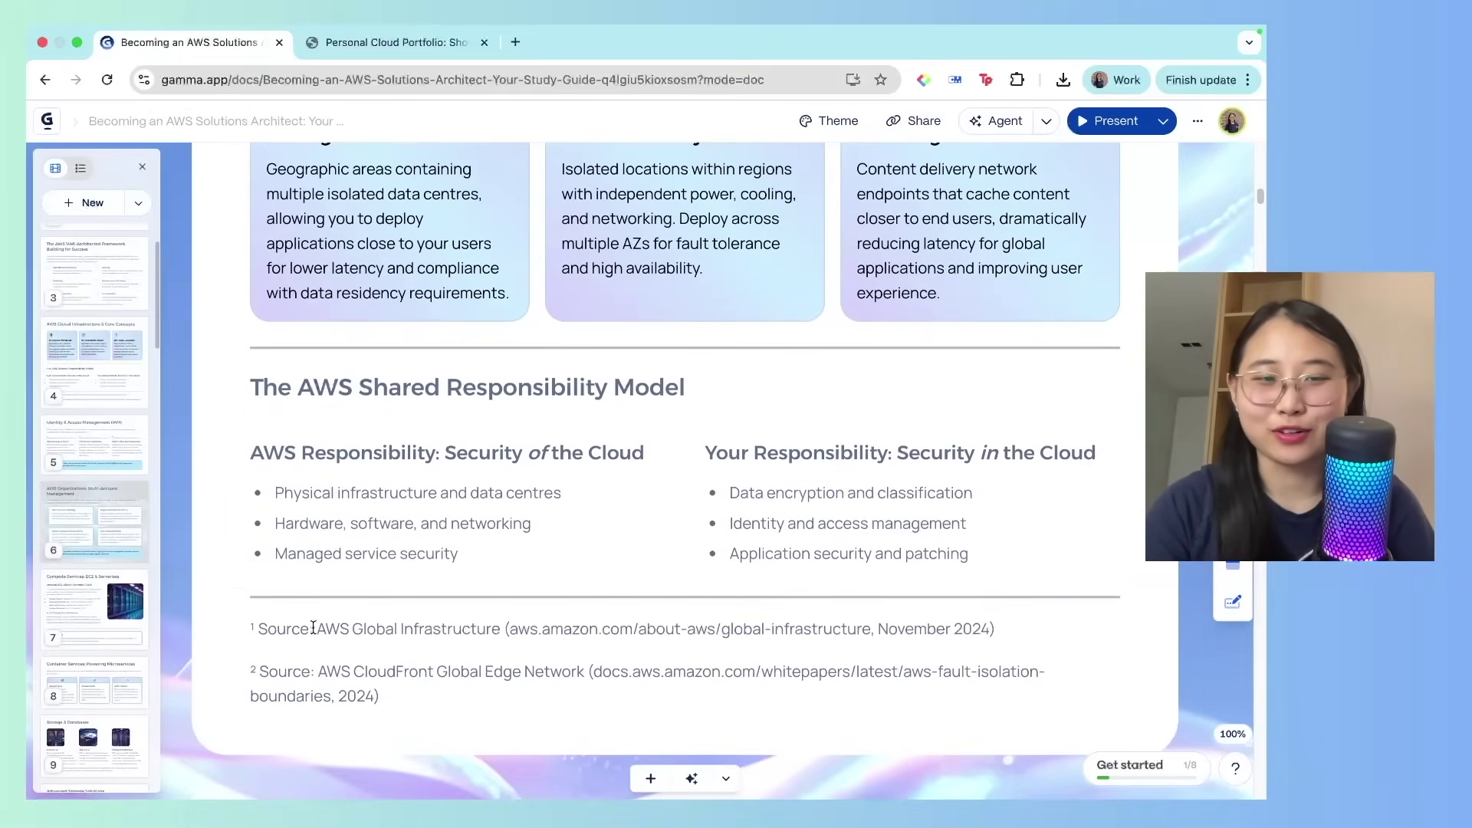
scroll(315, 629, "up", 1)
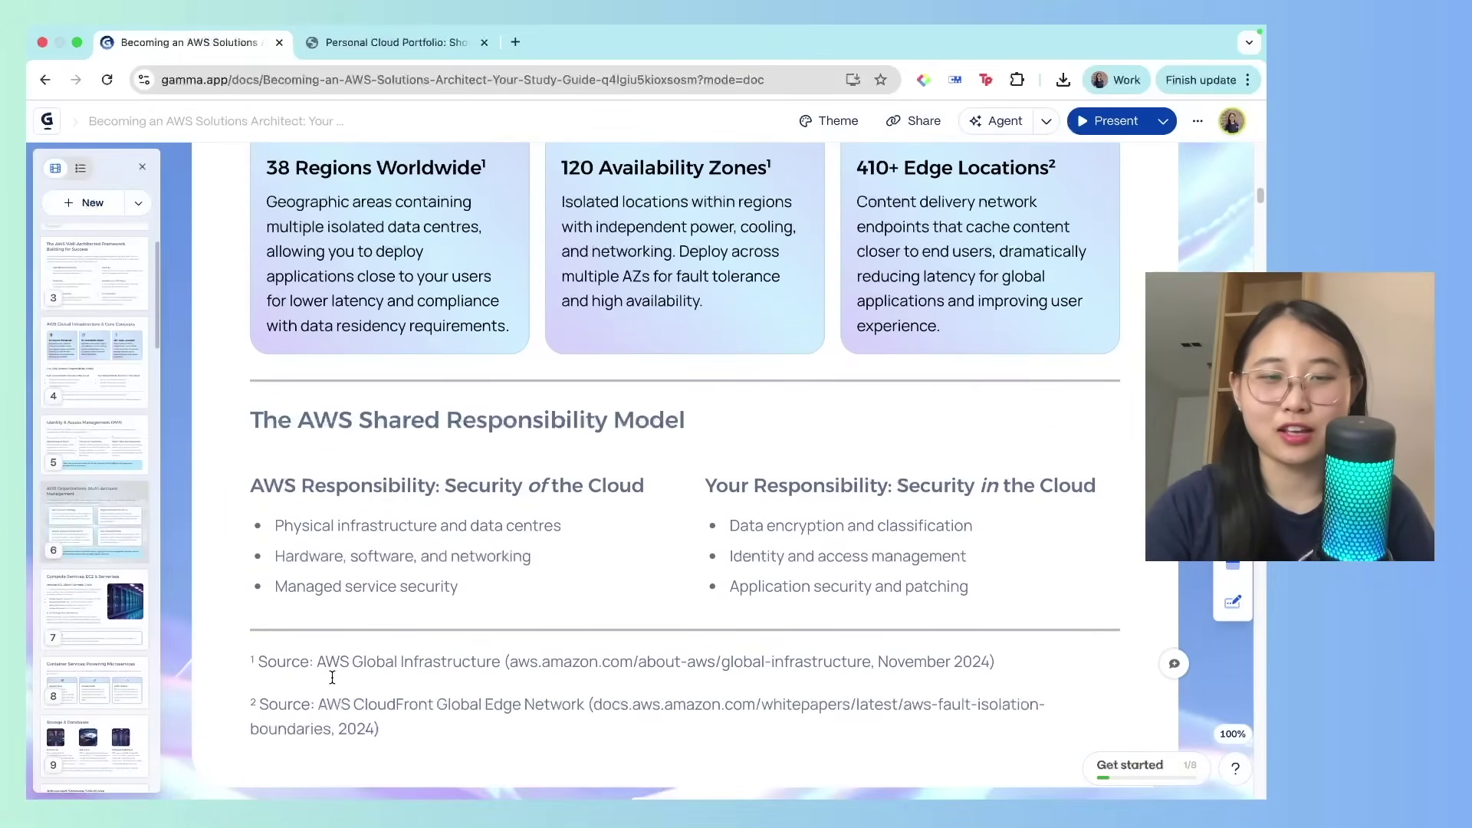
scroll(432, 660, "up", 4)
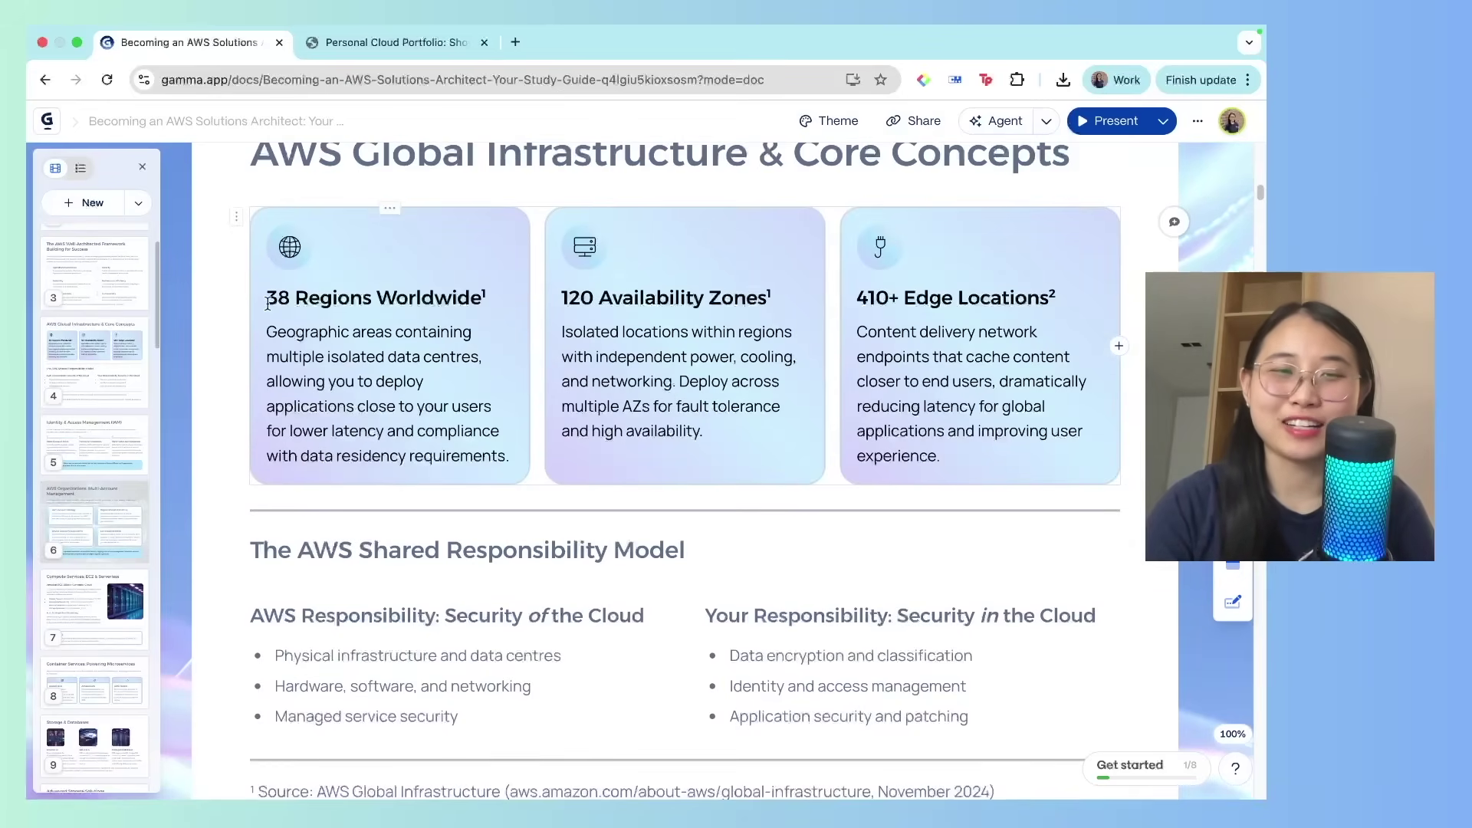
left_click_drag(270, 297, 399, 299)
left_click(652, 331)
left_click(899, 299)
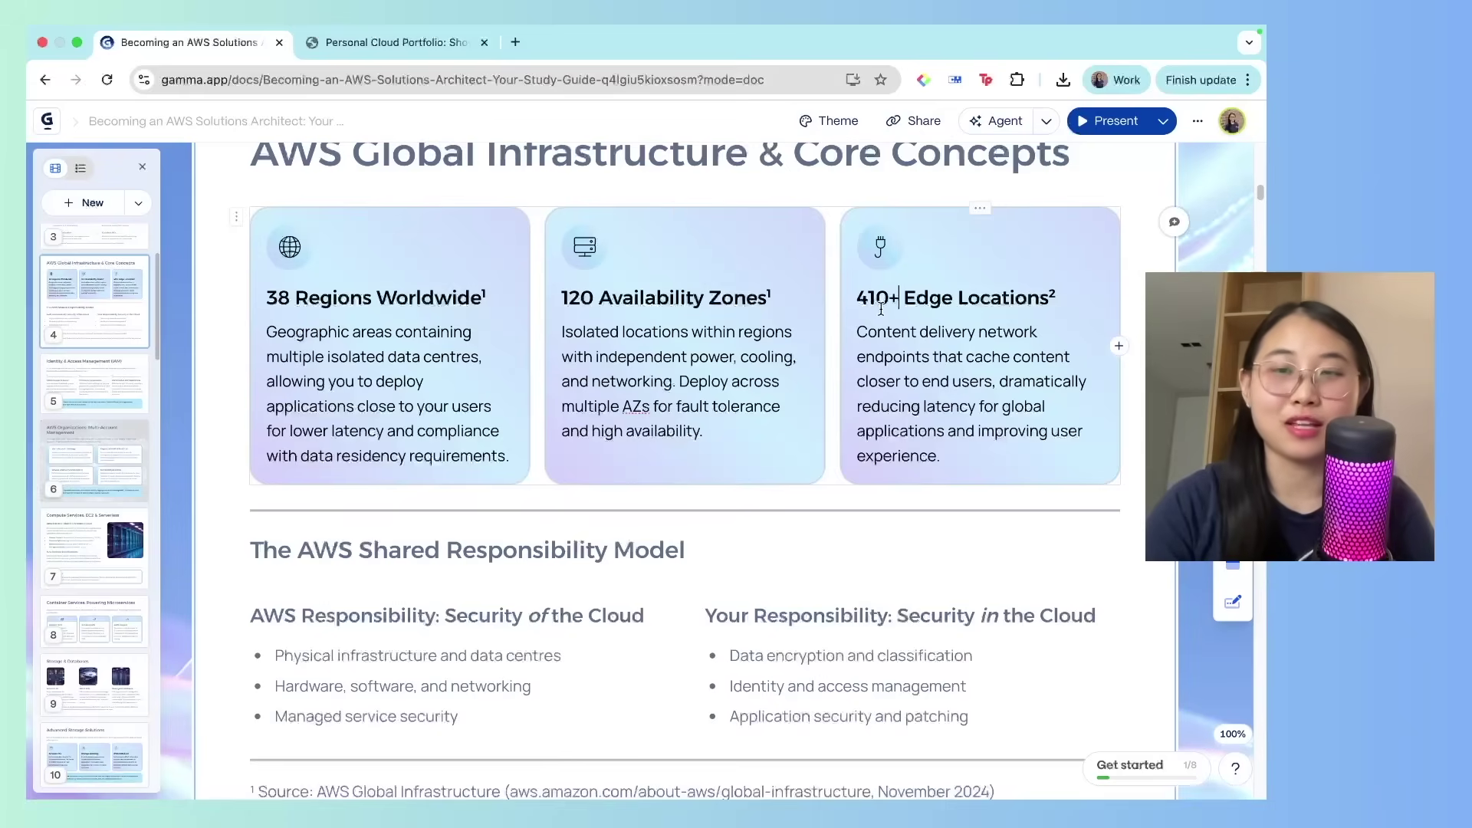
- Scroll past the Global Infrastructure footnotes toward the Disaster Recovery slide
scroll(875, 427, "down", 1)
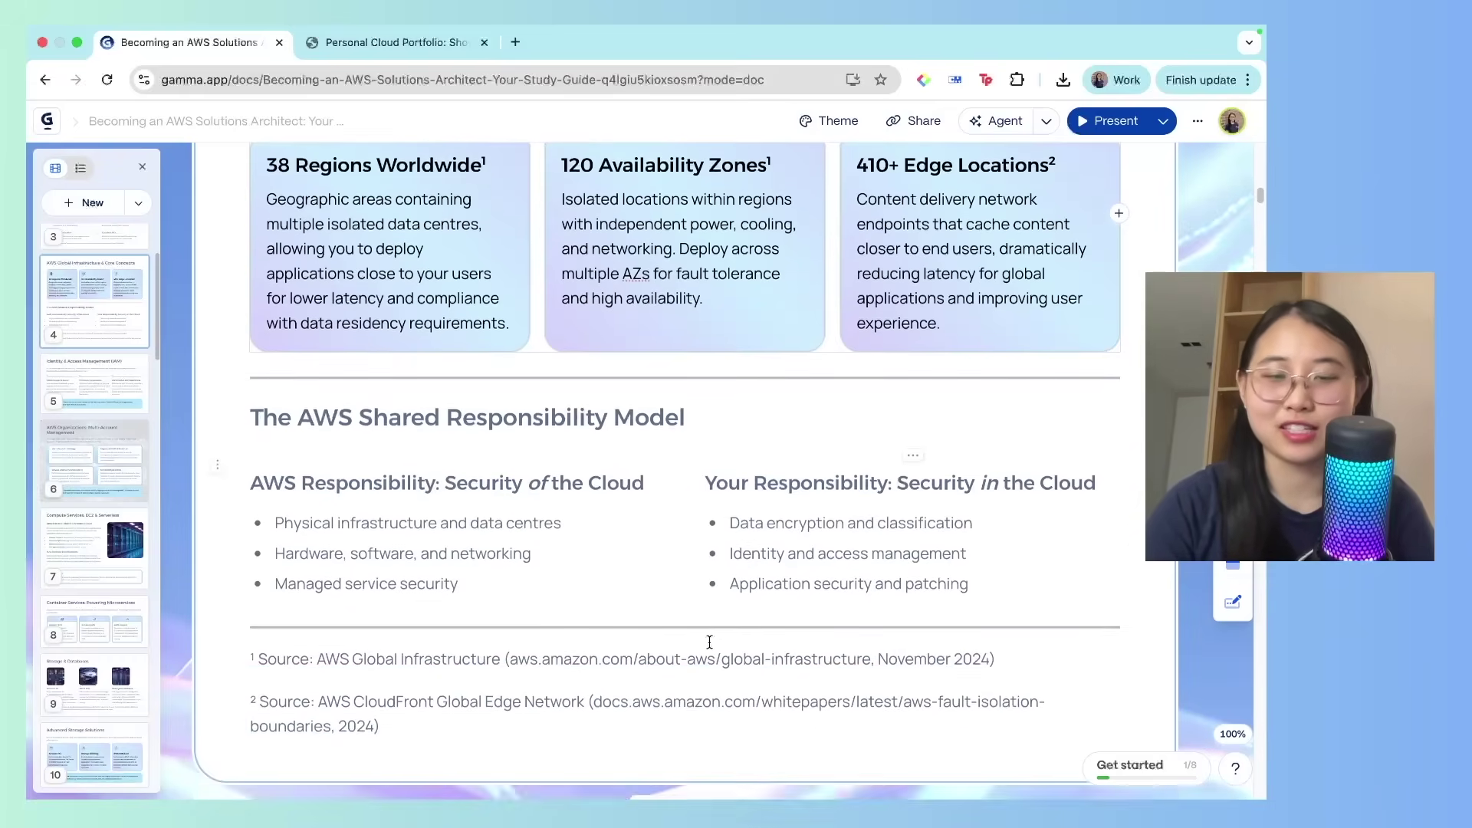
scroll(652, 740, "up", 1)
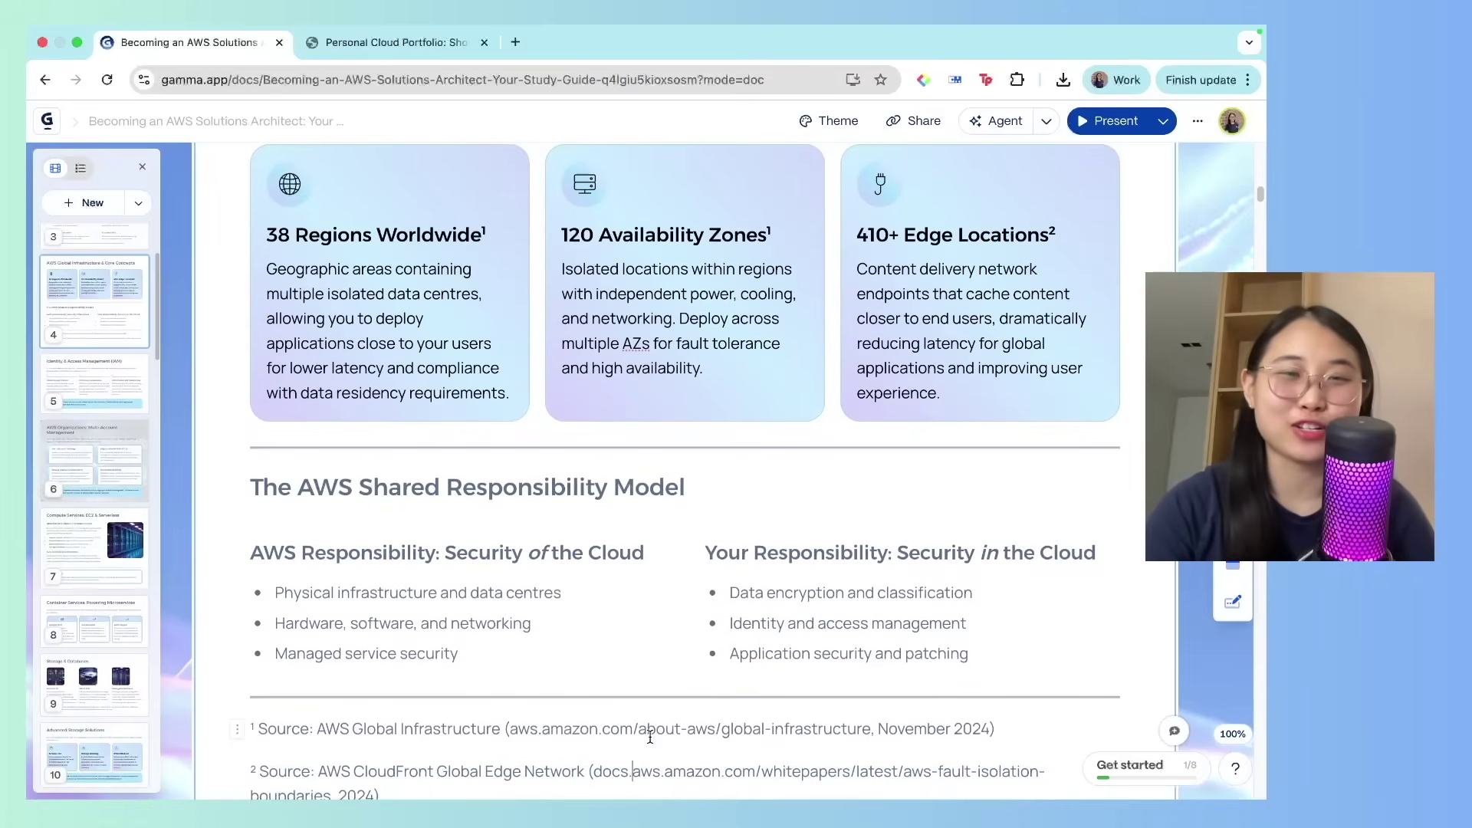
scroll(667, 711, "up", 1)
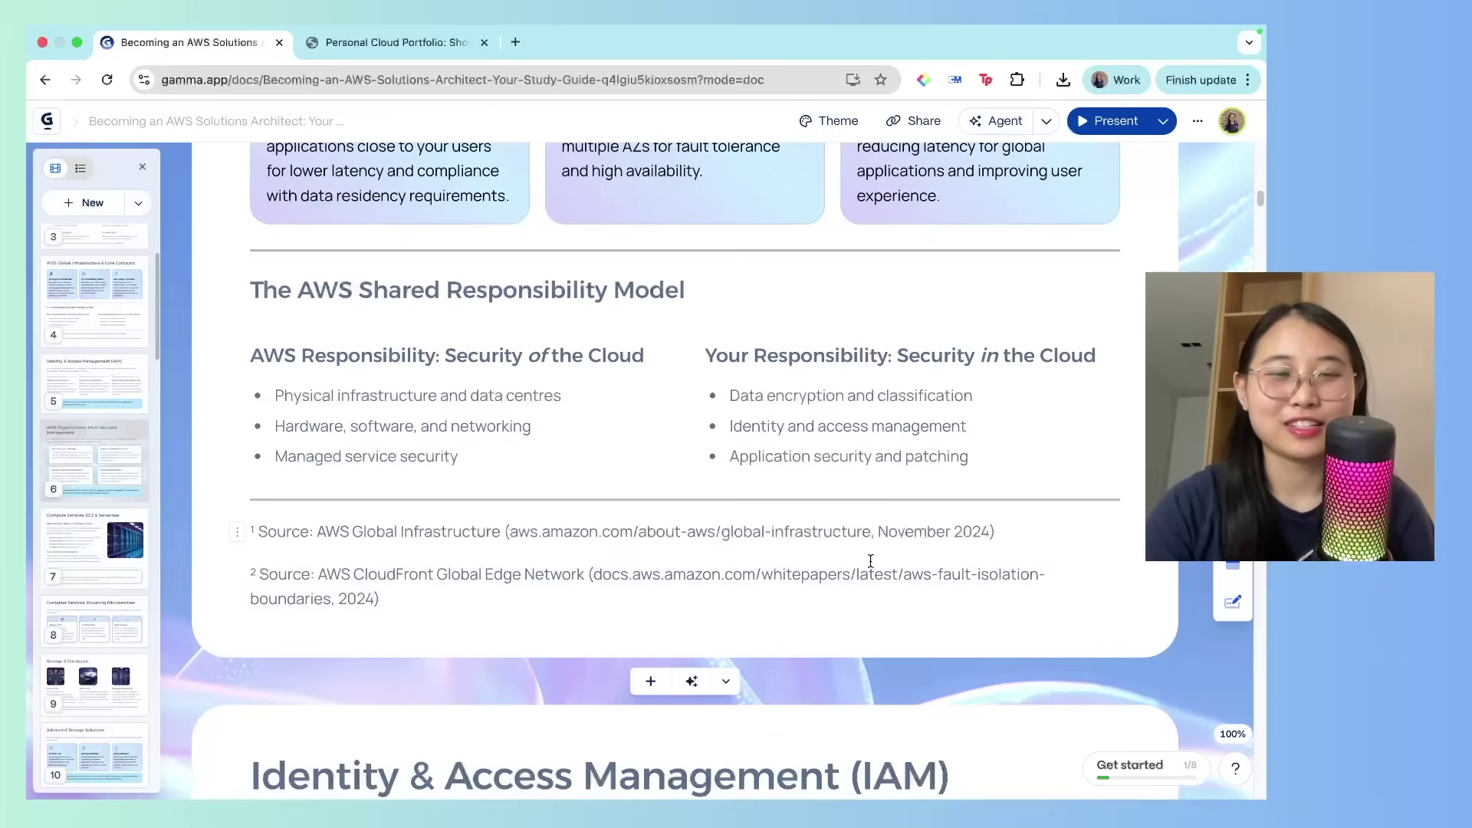
scroll(863, 596, "down", 5)
scroll(863, 596, "down", 3)
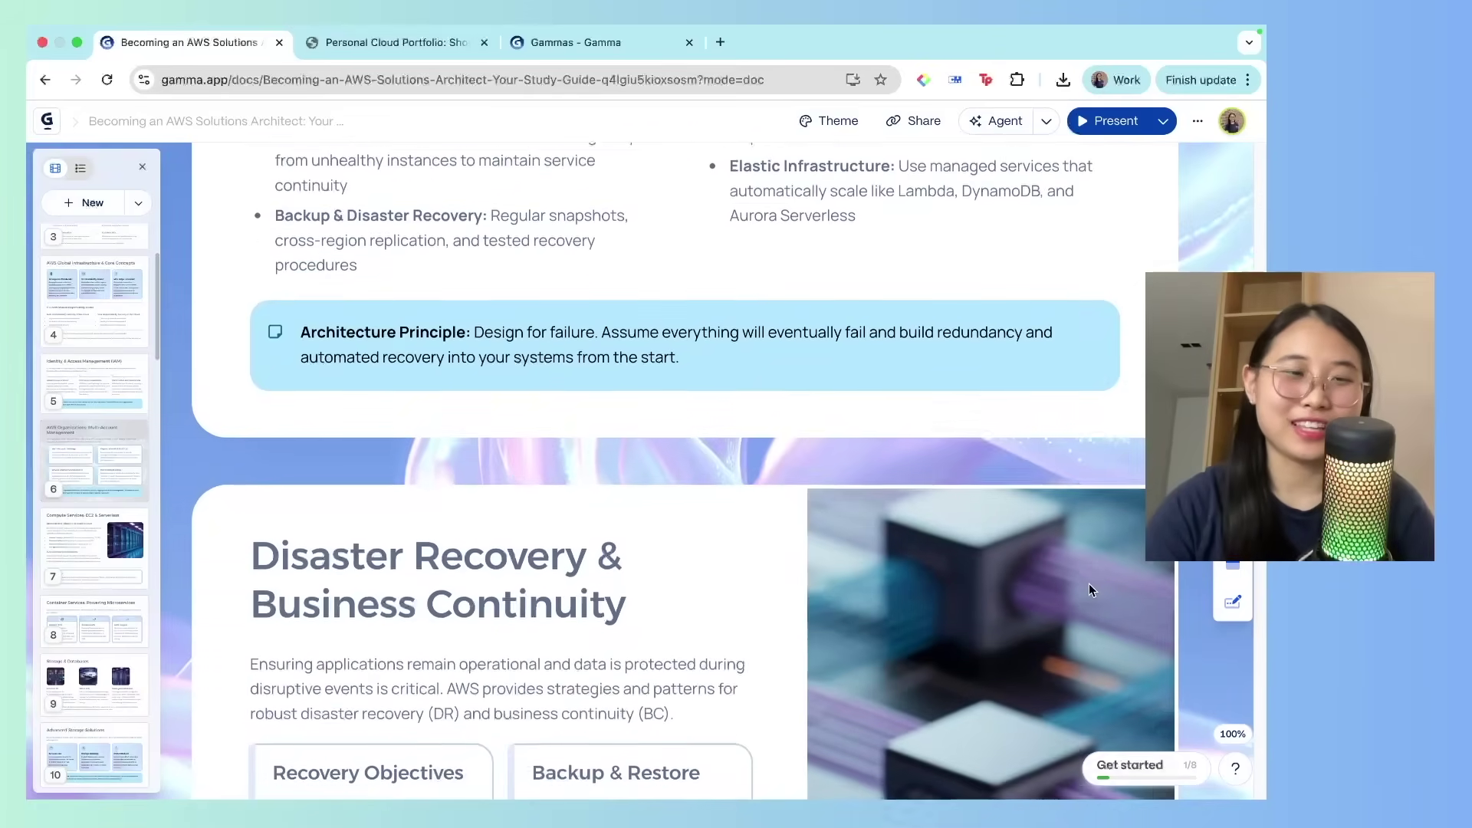
- Scroll past Disaster Recovery and Next Steps, then begin the Agent request 'customise this slide for an 8 year'
scroll(1089, 583, "down", 4)
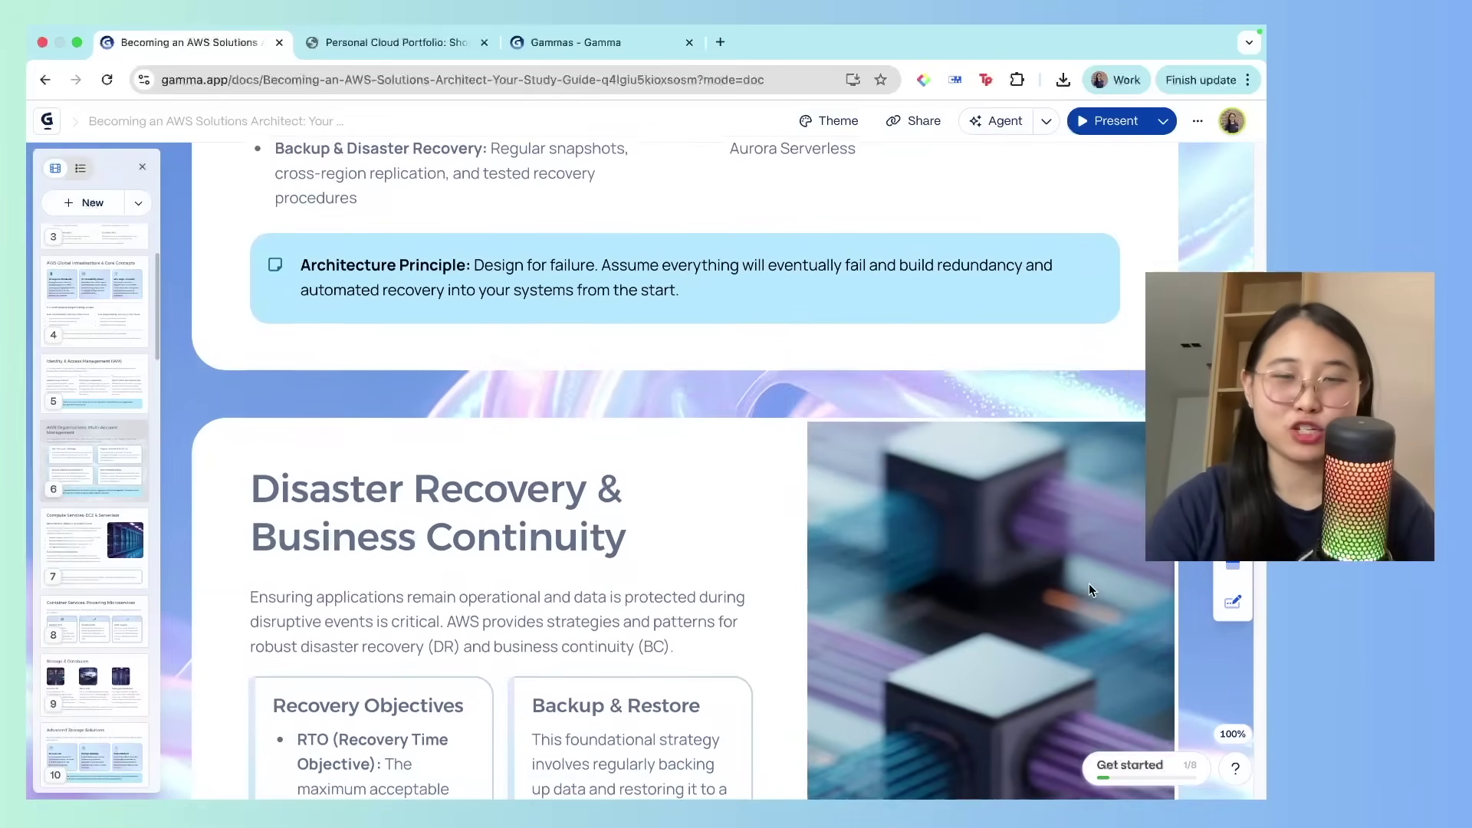
scroll(1089, 587, "down", 4)
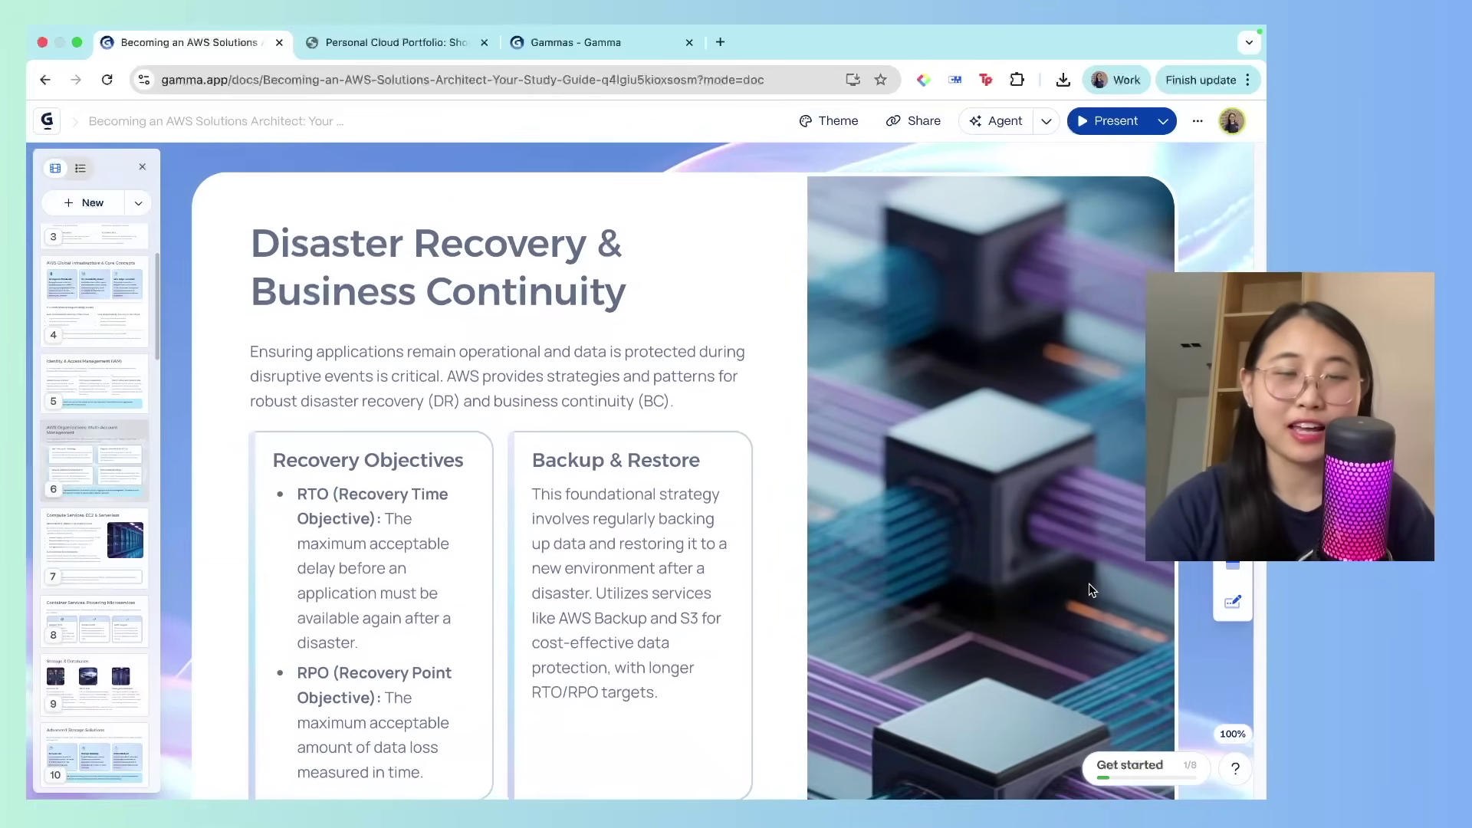
scroll(1088, 582, "down", 3)
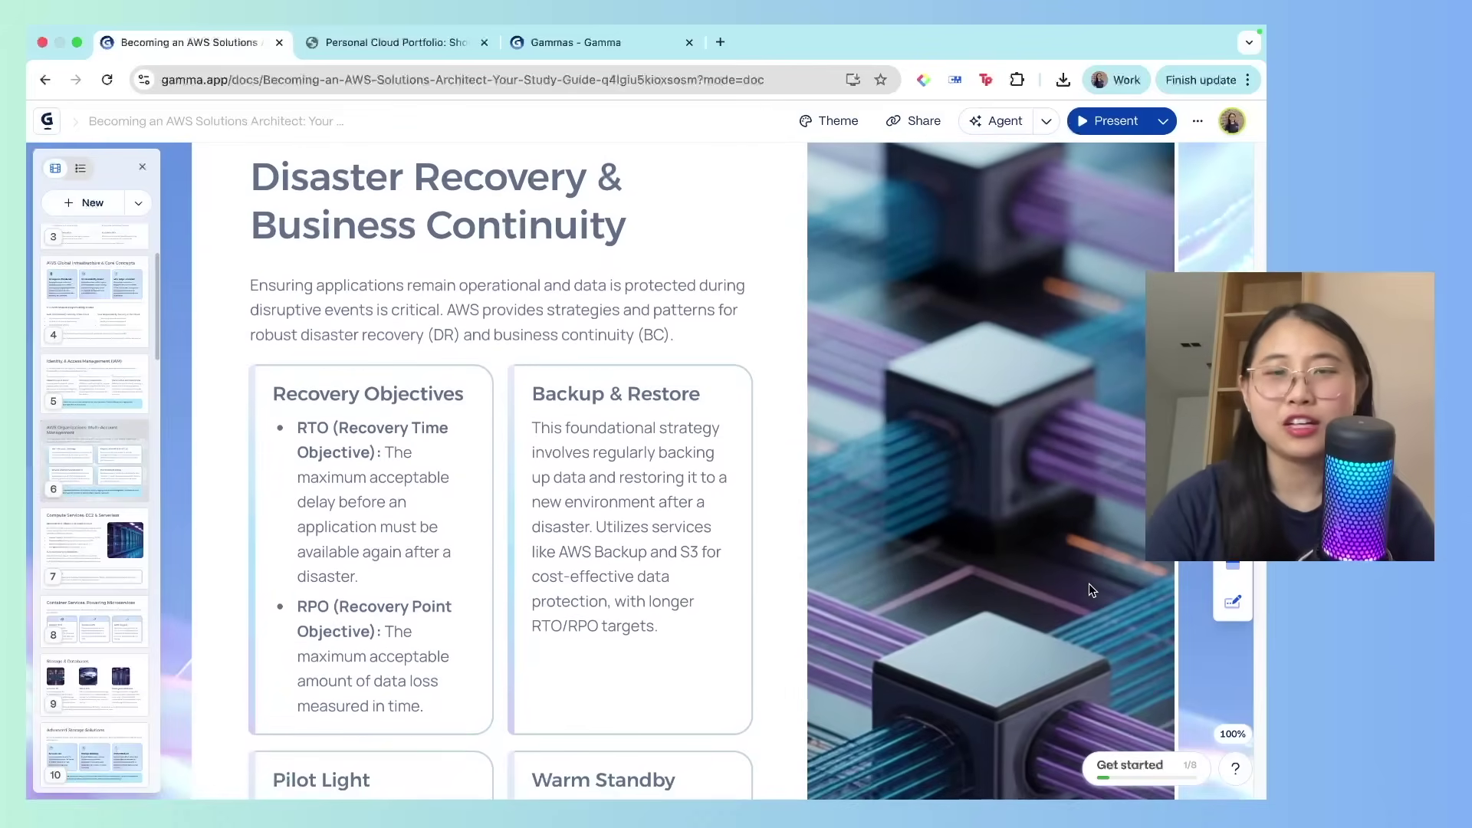
scroll(1089, 583, "down", 2)
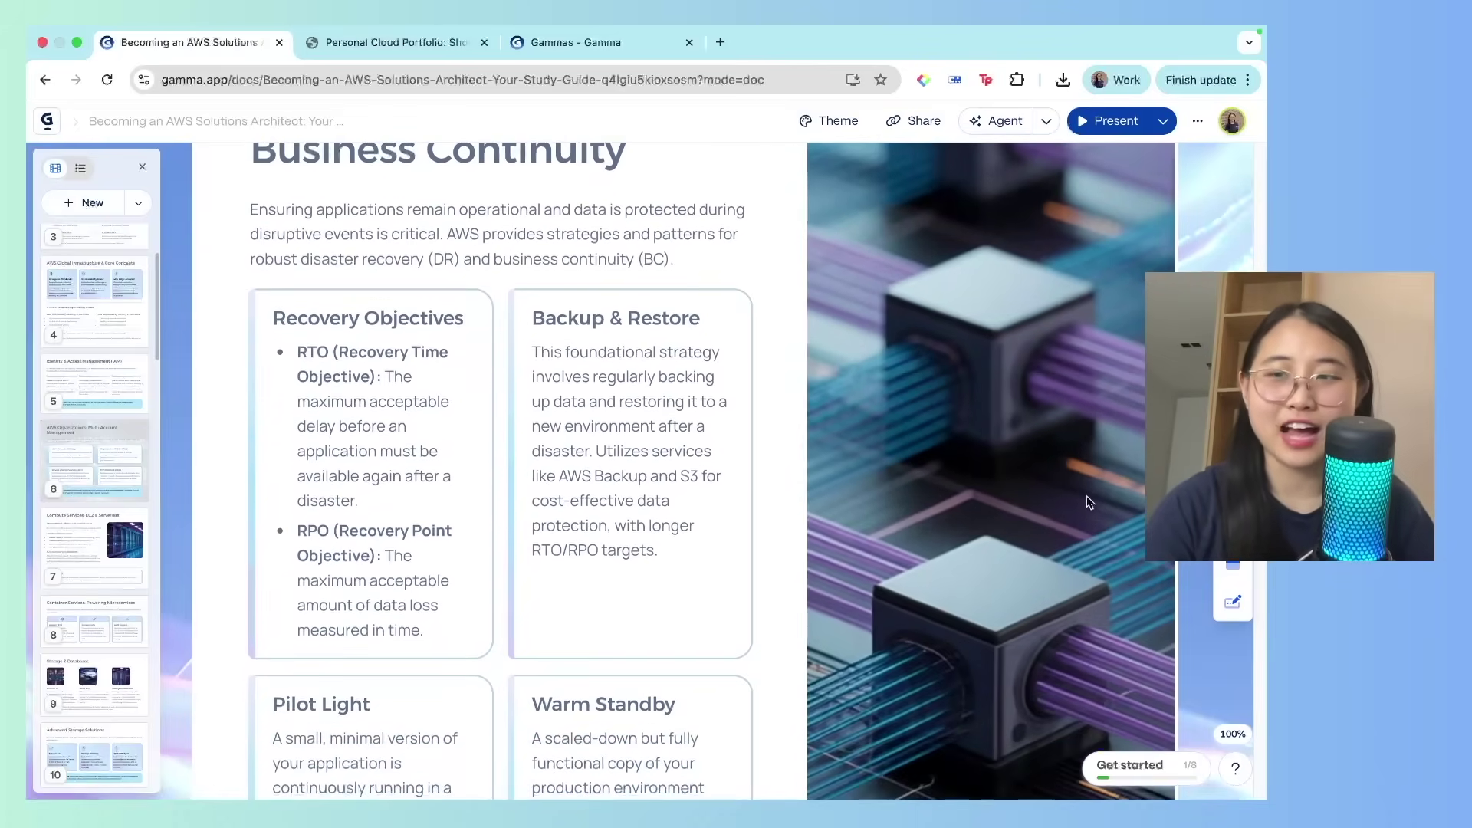
scroll(1083, 493, "down", 2)
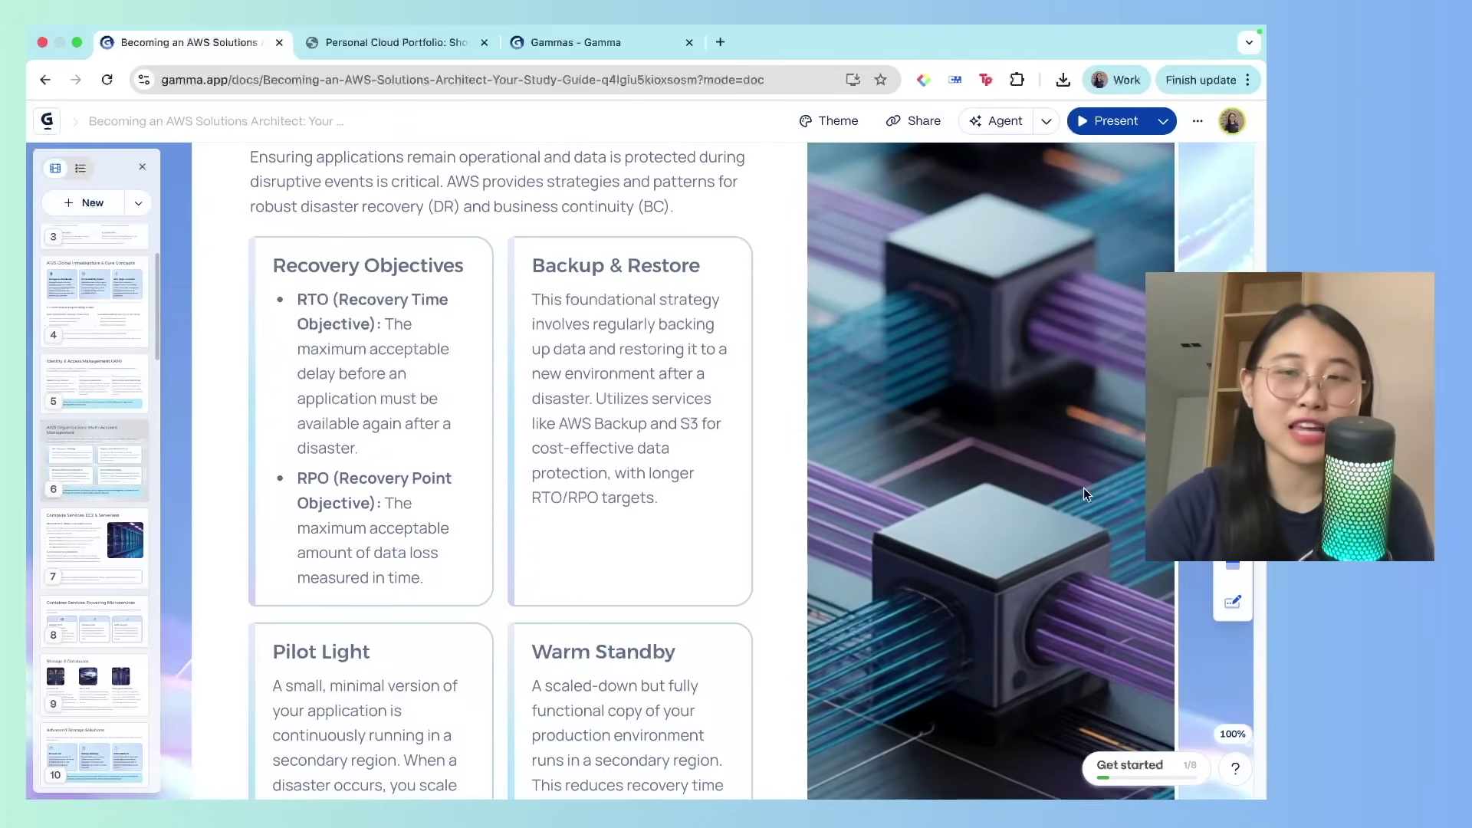
scroll(1083, 489, "down", 1)
scroll(1083, 491, "down", 5)
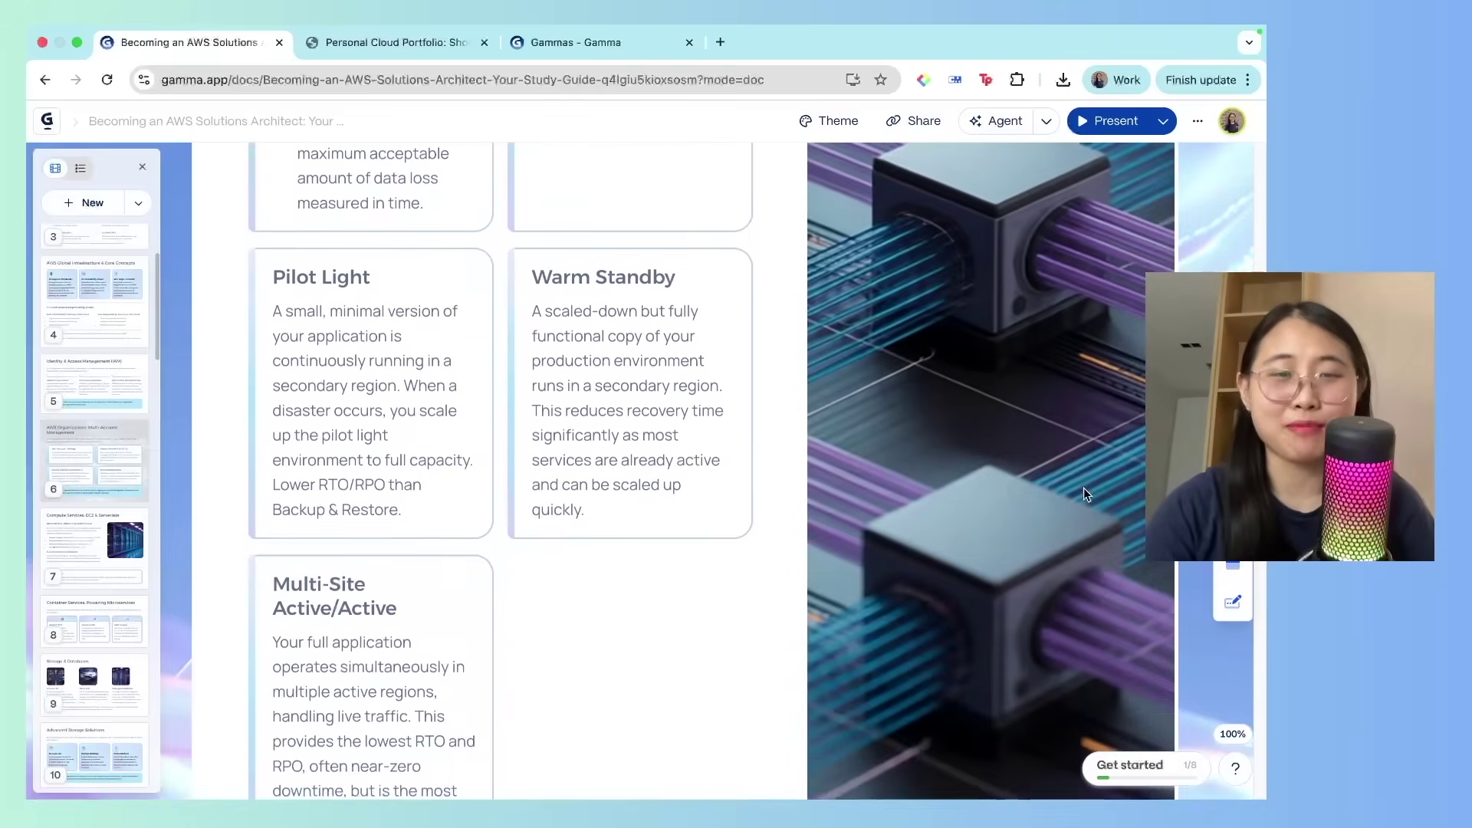
scroll(1083, 491, "down", 3)
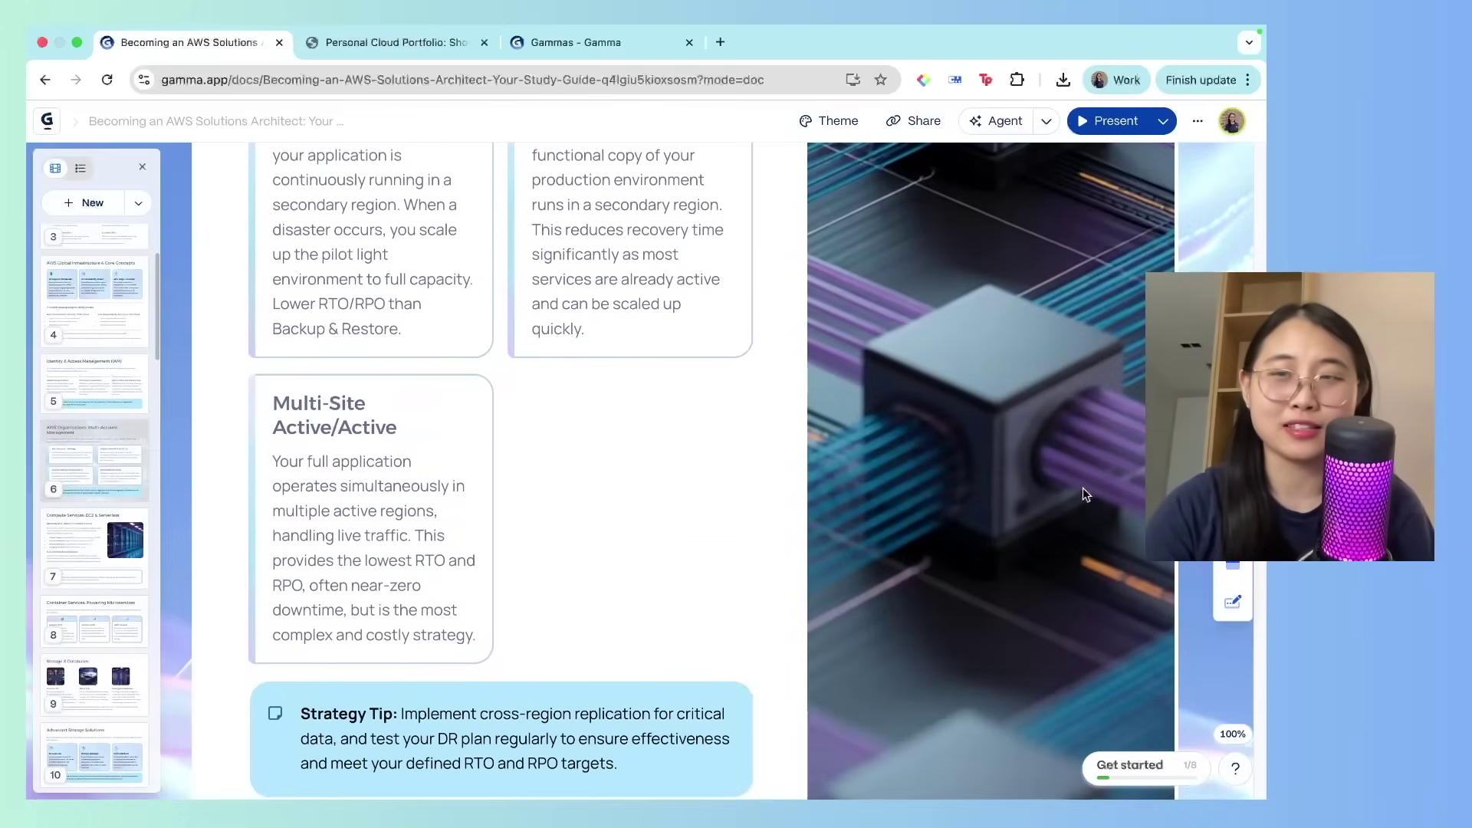
scroll(1077, 506, "down", 2)
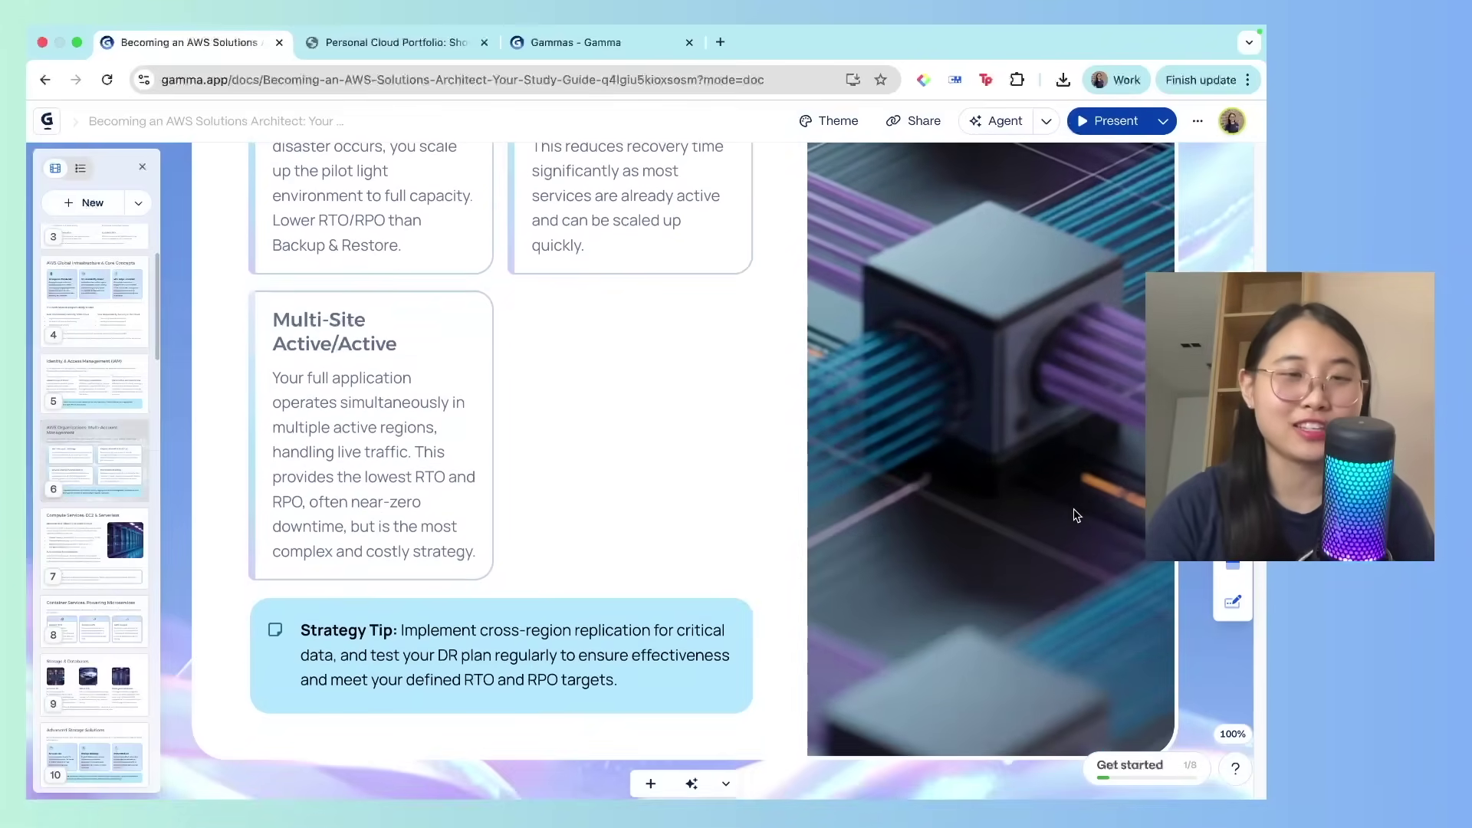
scroll(1076, 512, "down", 7)
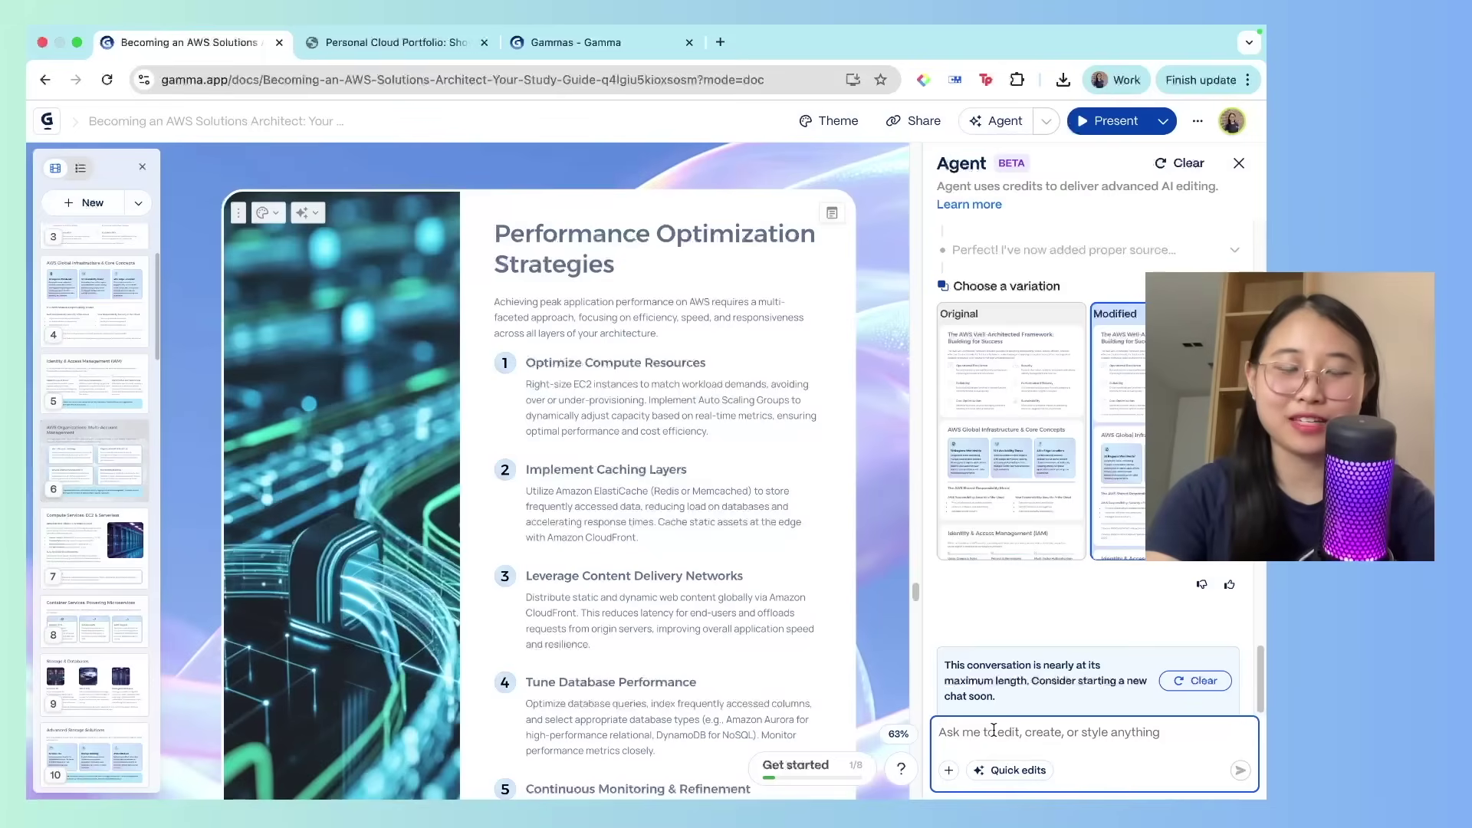
type("cust")
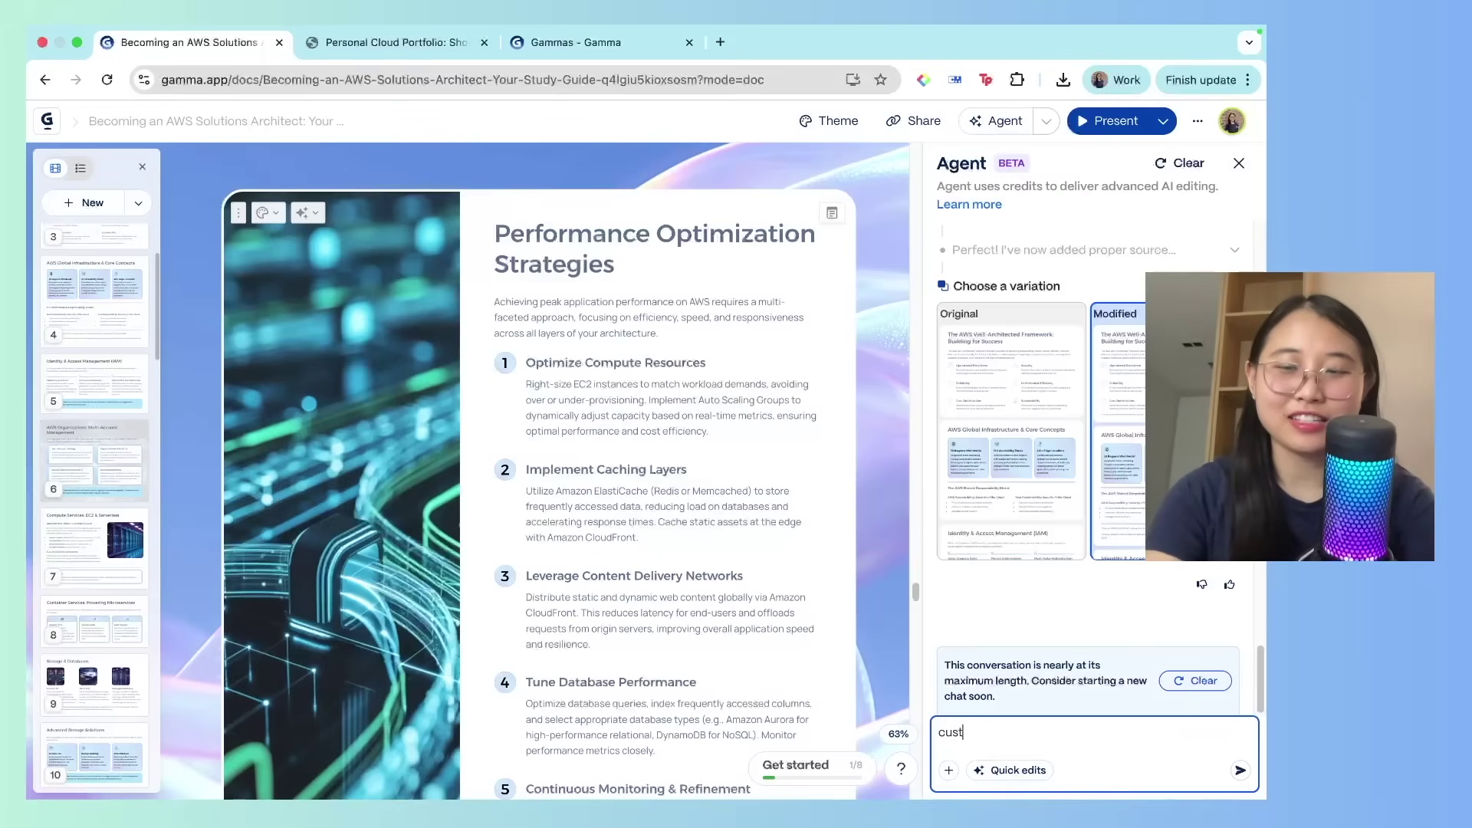
type("omise this slide")
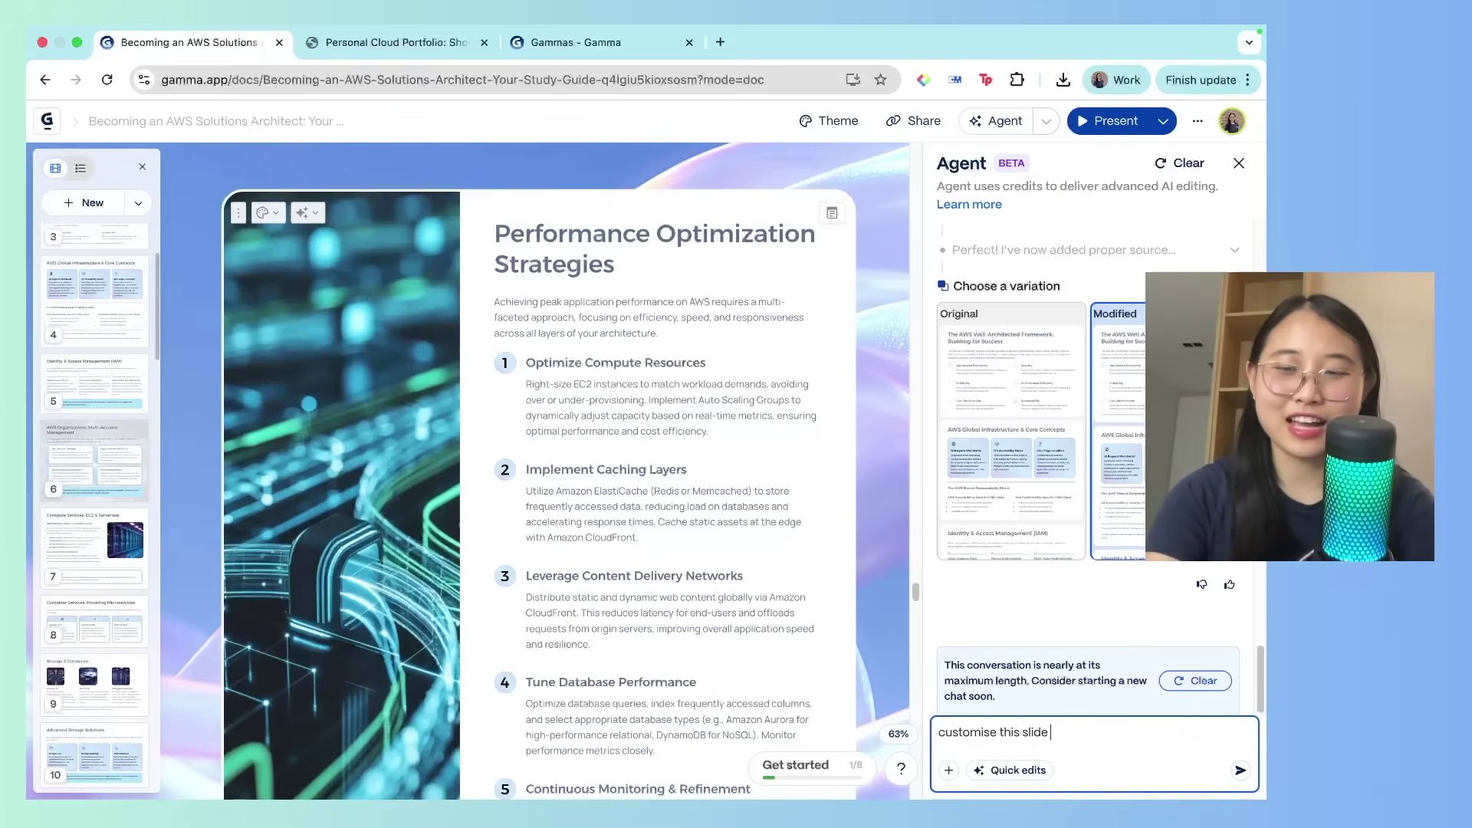
type(" for an 8 year")
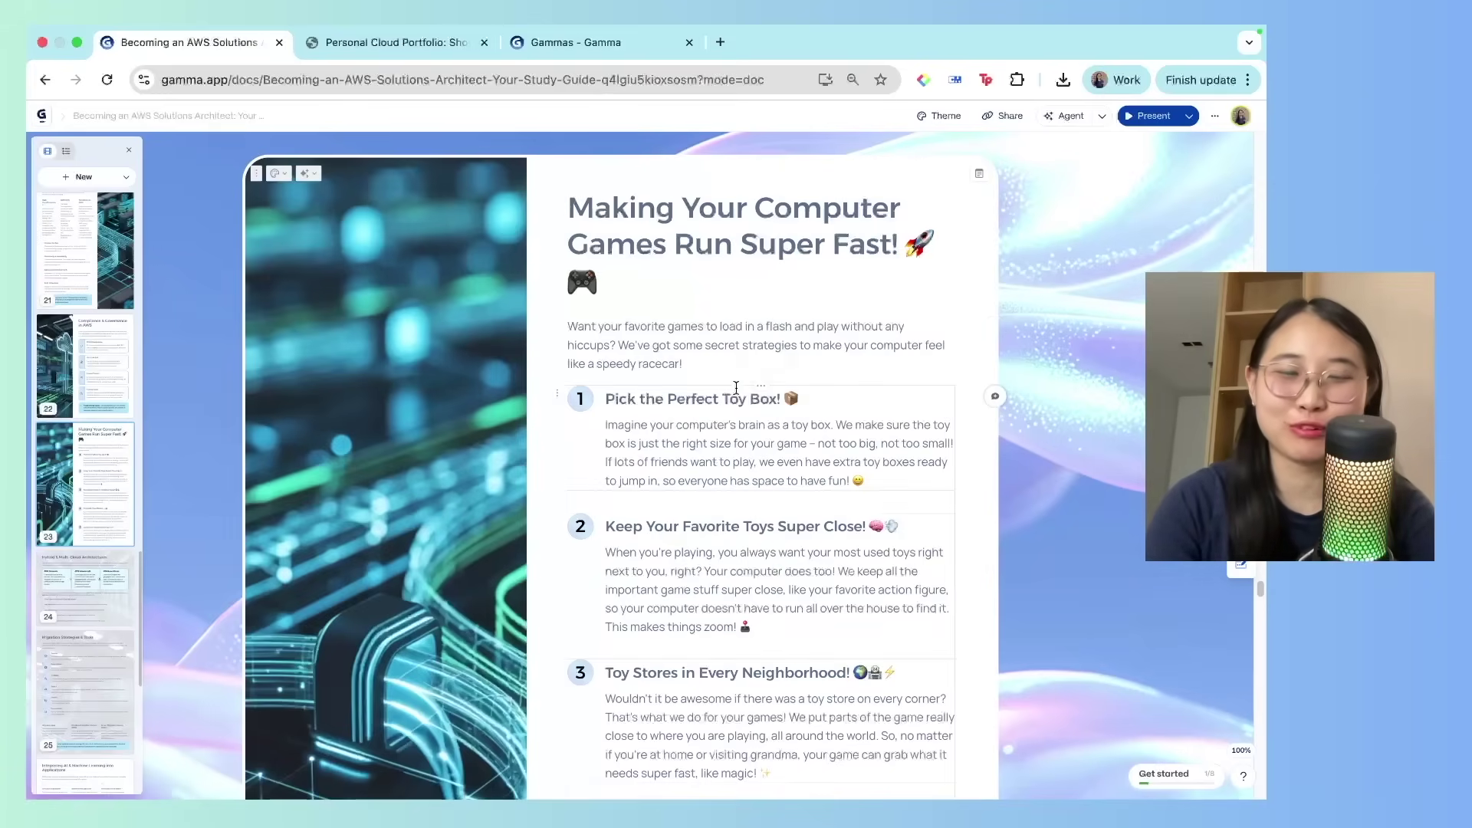
- Review the rewritten 'Making Your Computer Games Run Super Fast!' slide and its toy-themed tips
scroll(848, 350, "down", 3)
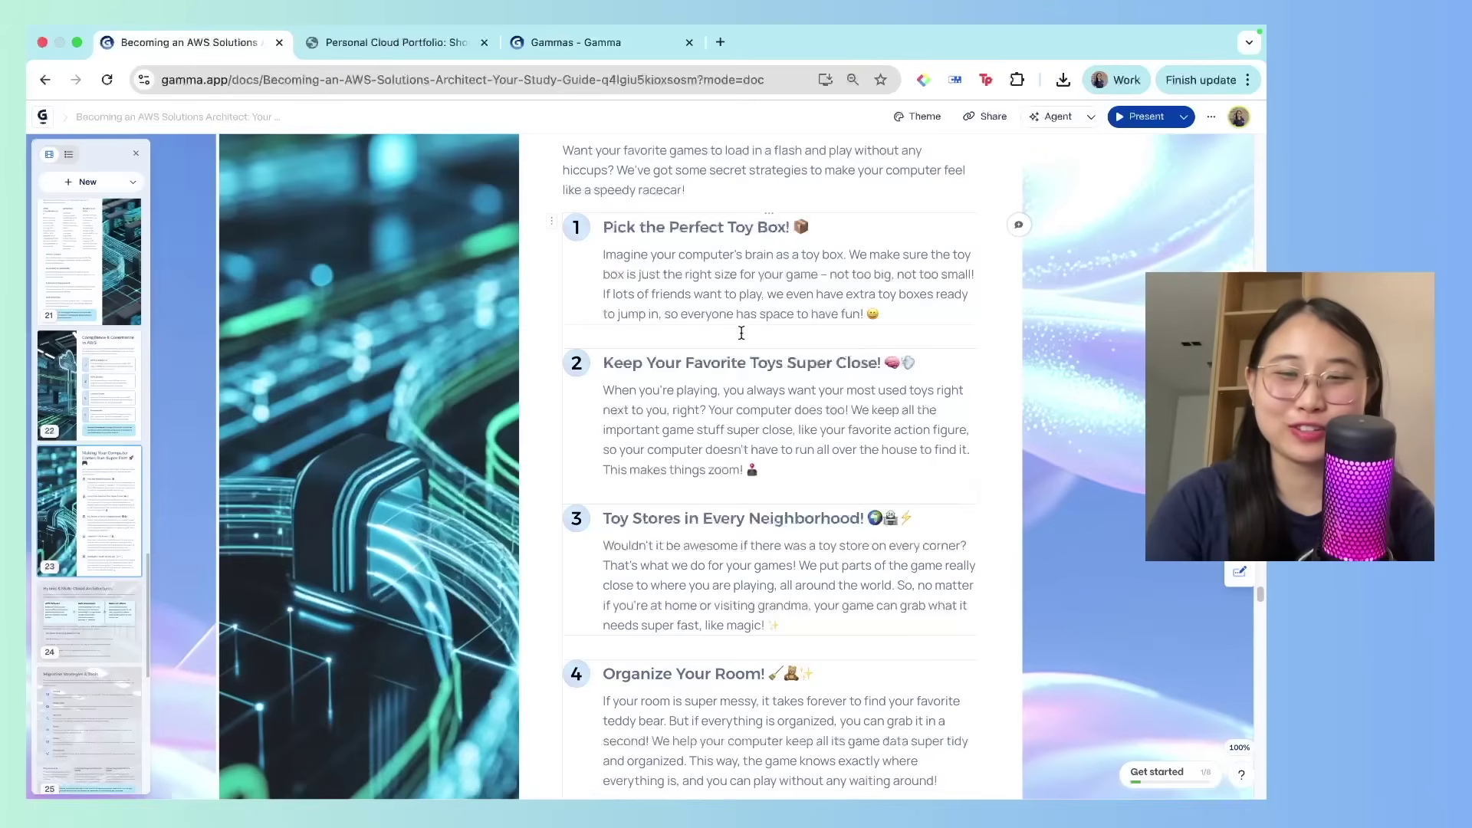
scroll(815, 505, "down", 4)
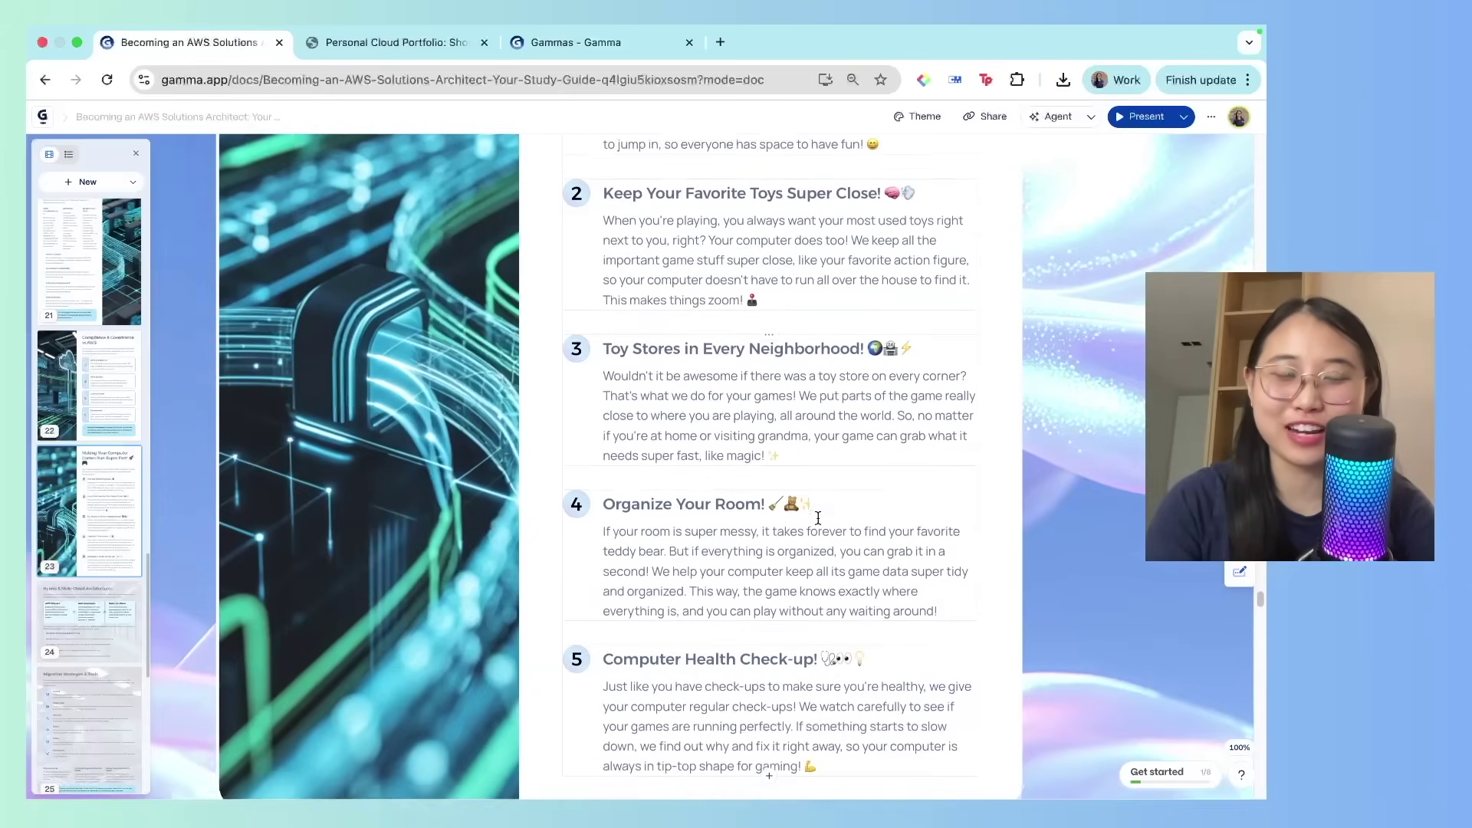
scroll(818, 519, "up", 5)
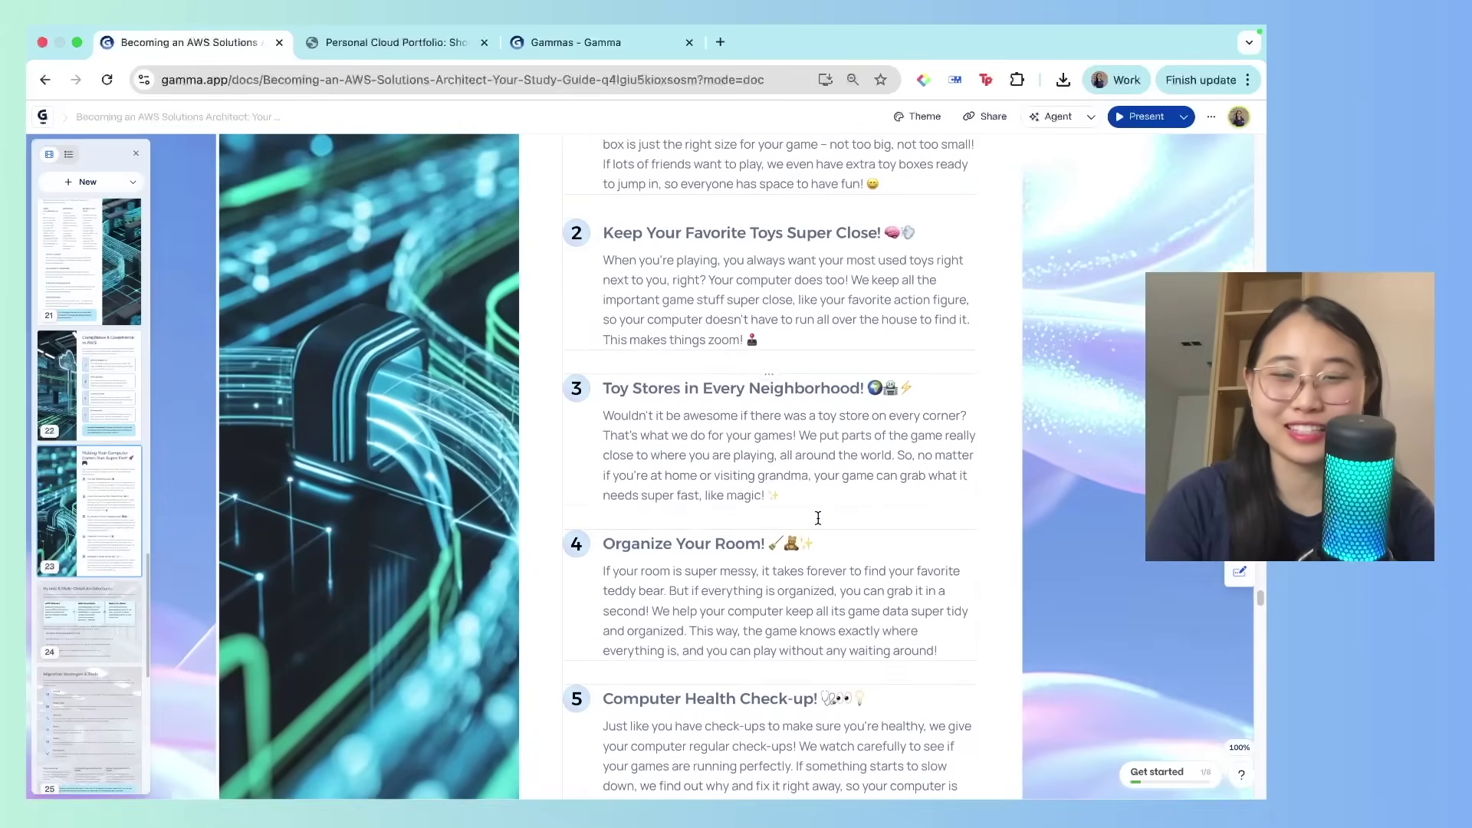